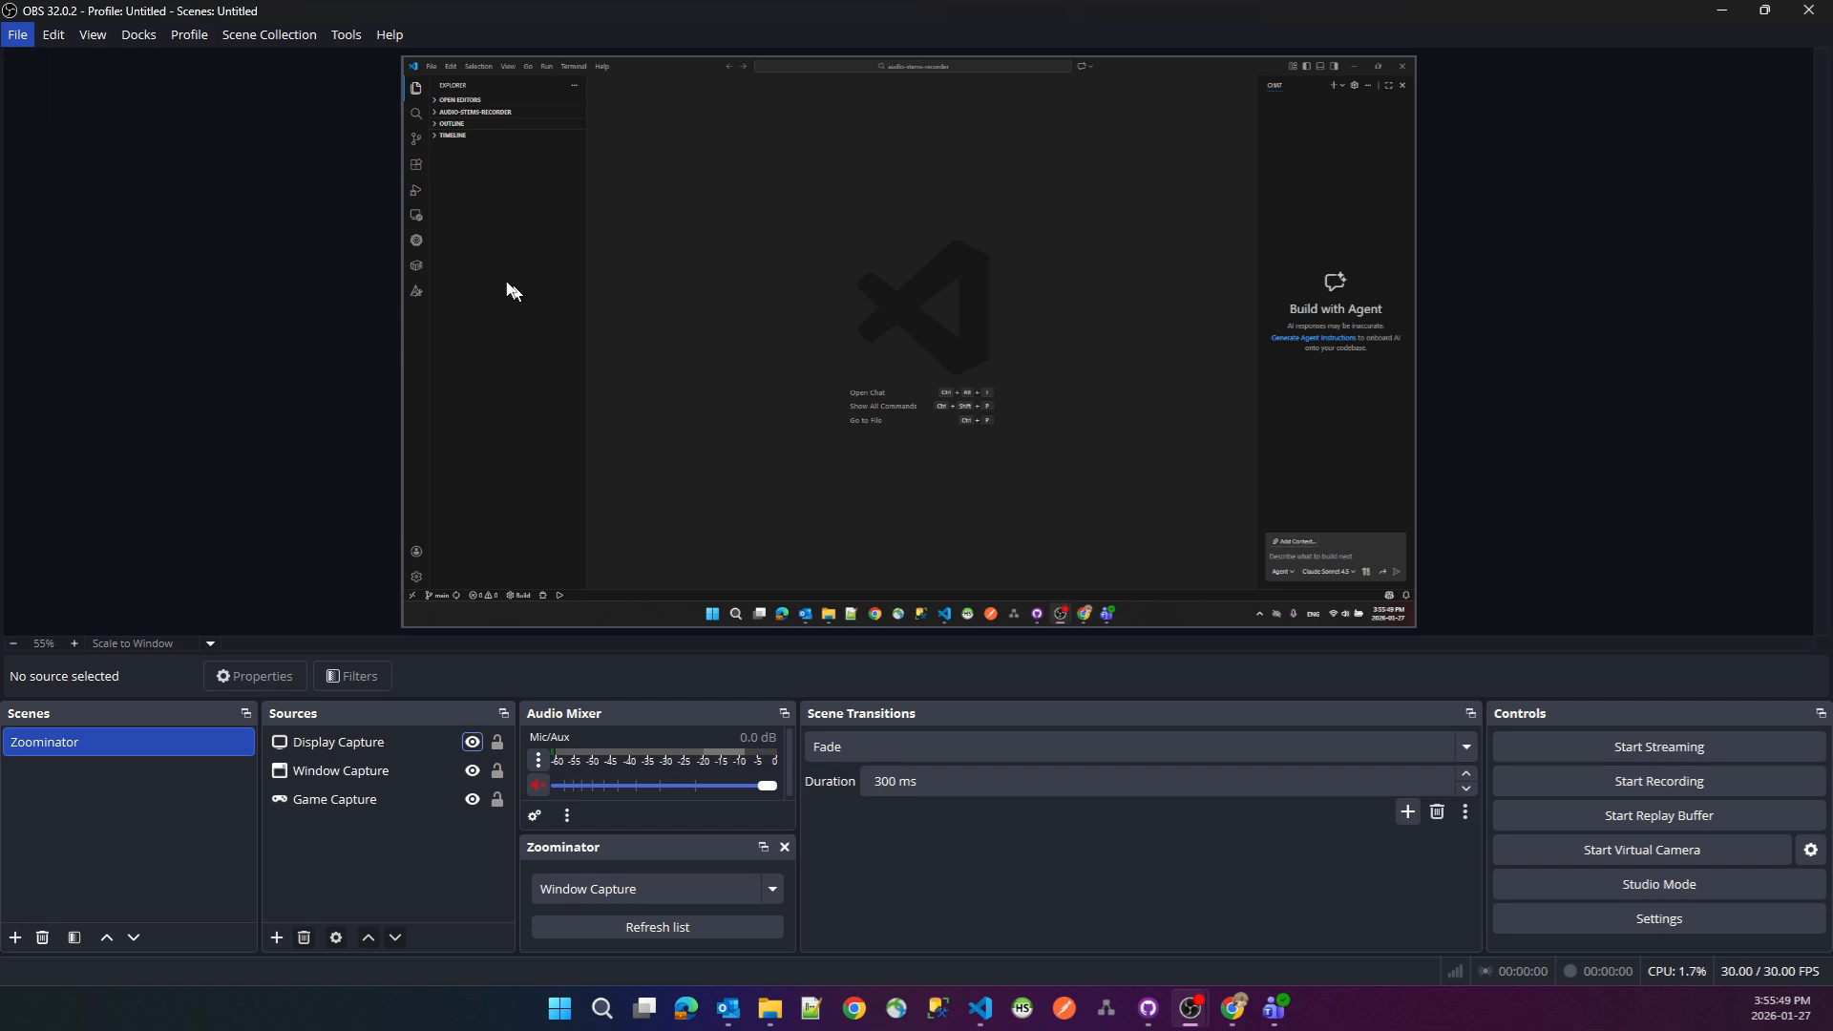
- Set the base canvas and output scaled video resolutions to 1080x1920 and apply the change
{"action": "left_click", "coordinate": [499, 346]}
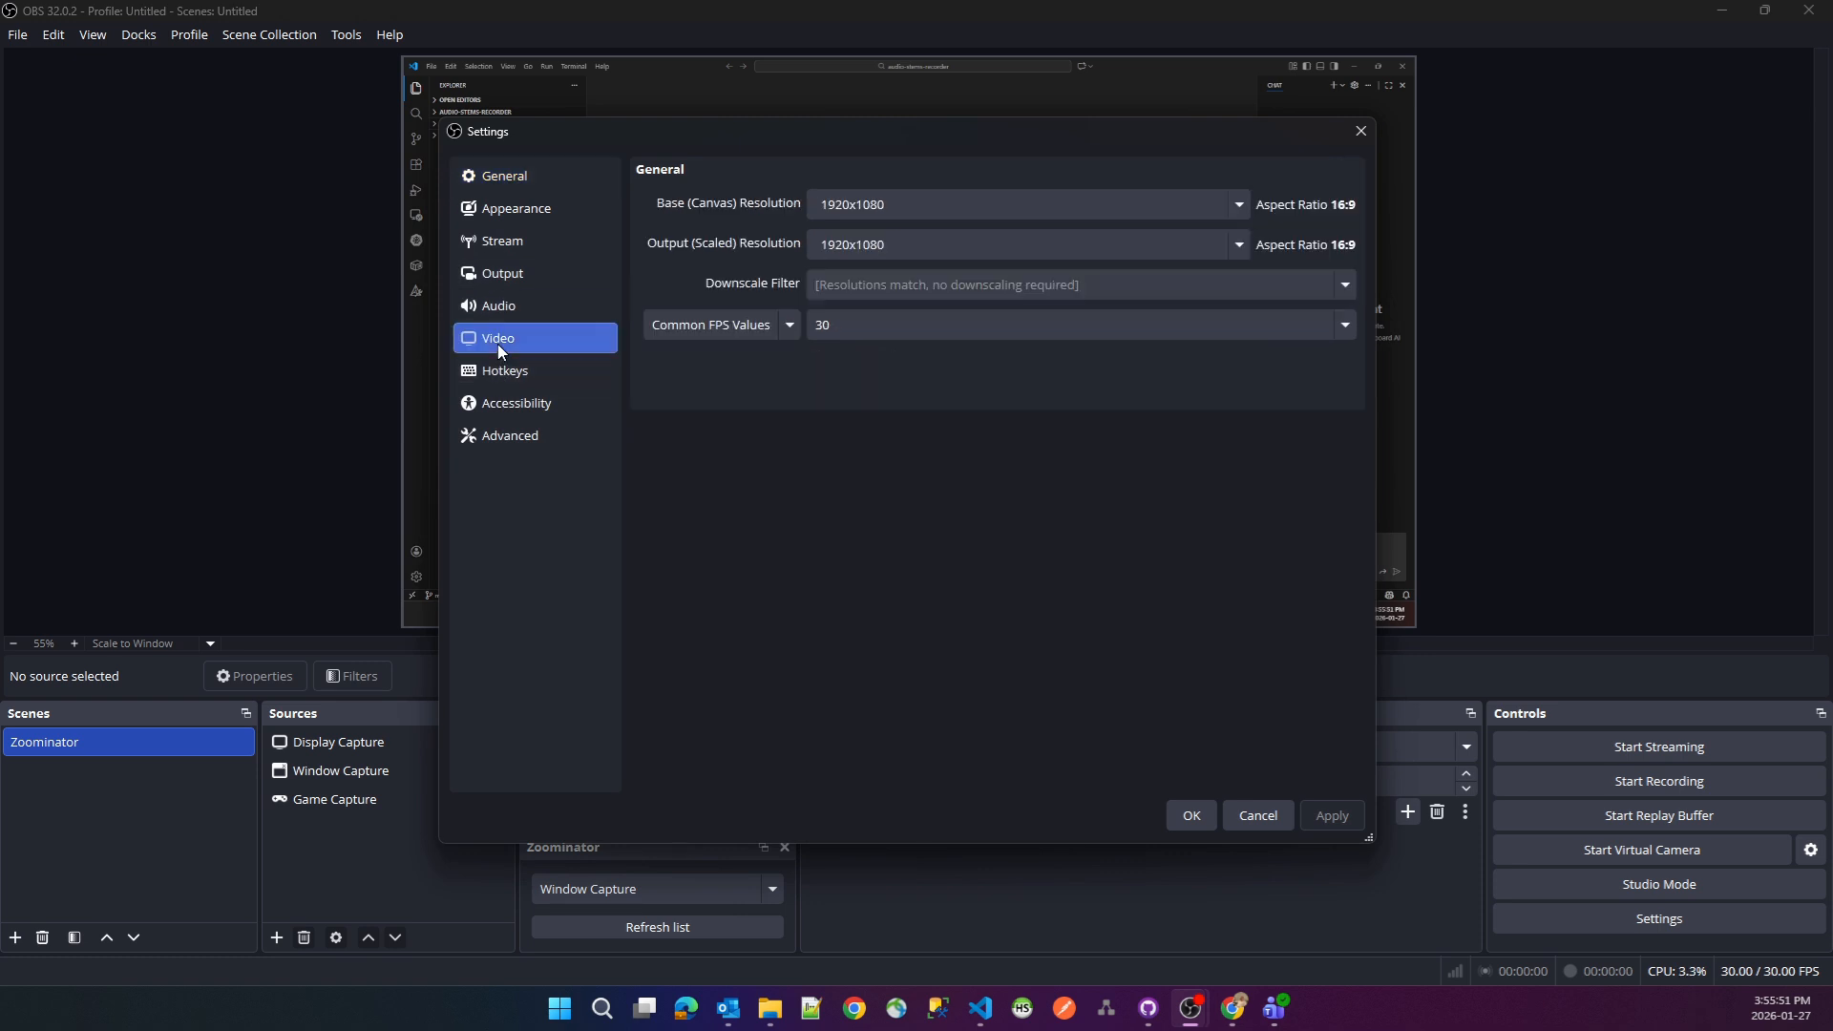
{"action": "left_click_drag", "start_coordinate": [891, 207], "coordinate": [763, 207]}
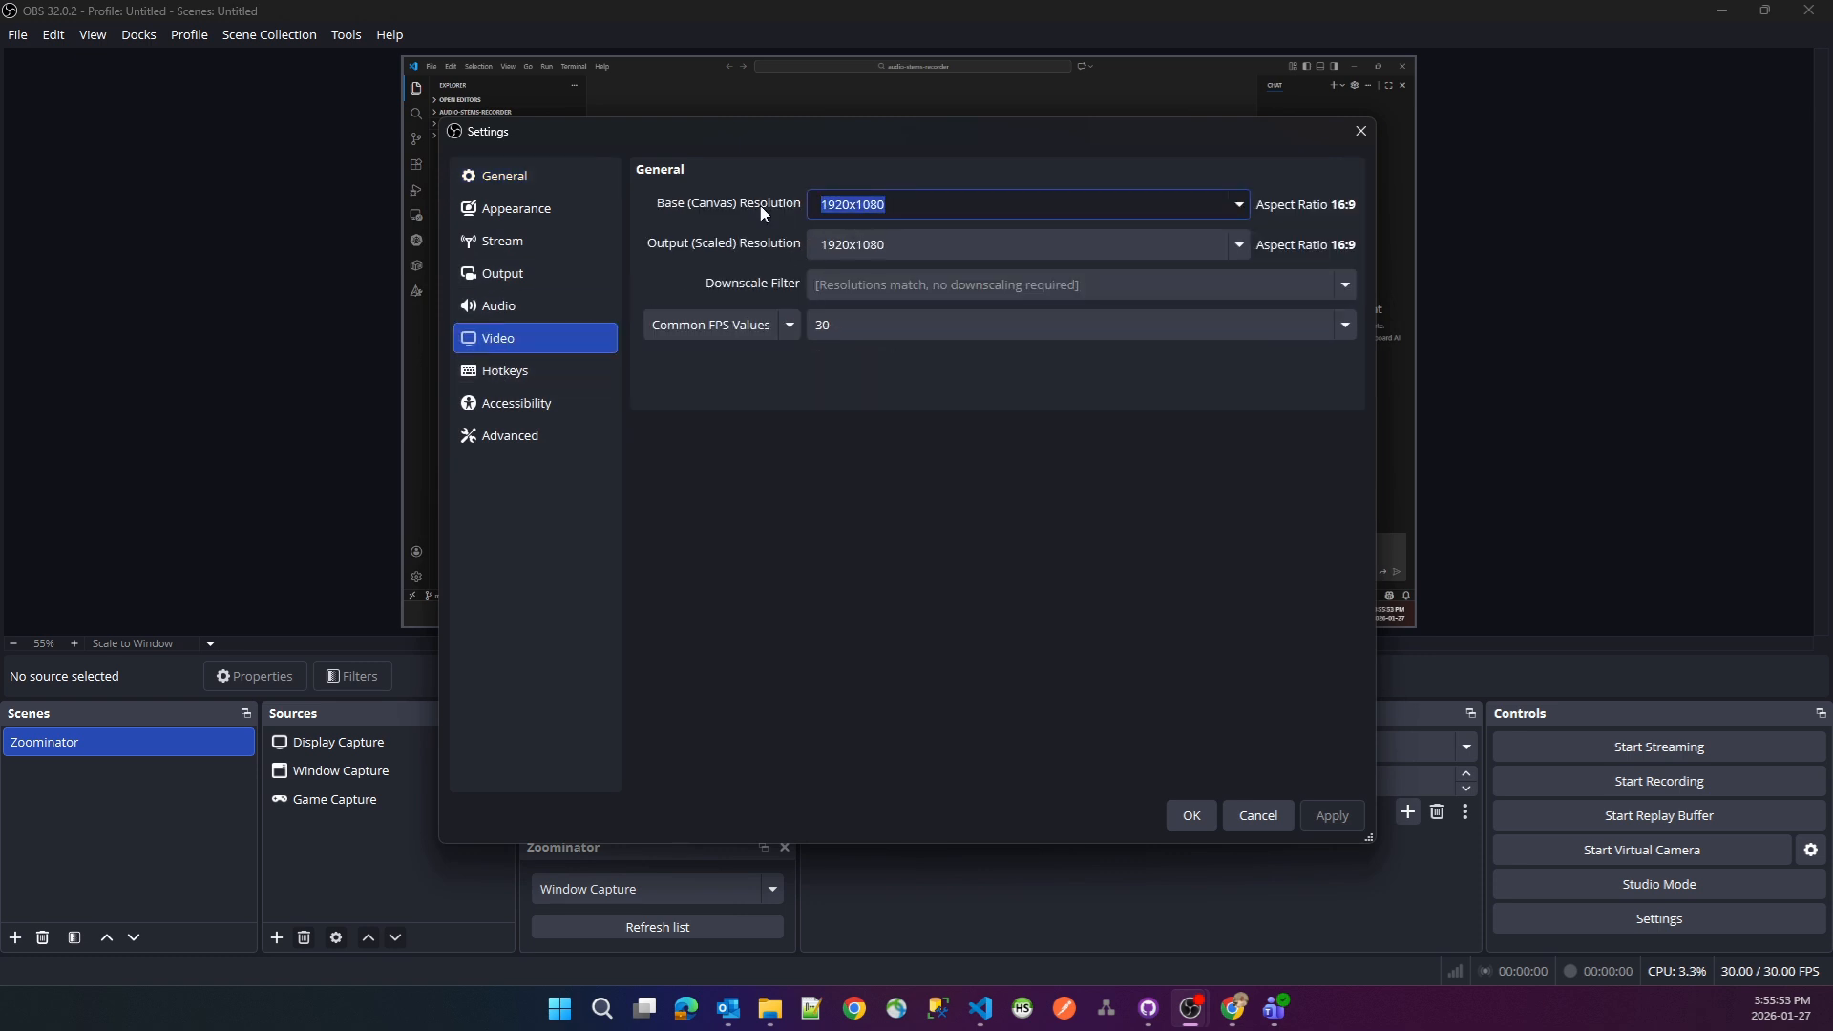
{"action": "type", "text": "1080x1920"}
{"action": "key", "text": "Tab"}
{"action": "type", "text": "10"}
{"action": "key", "text": "Tab"}
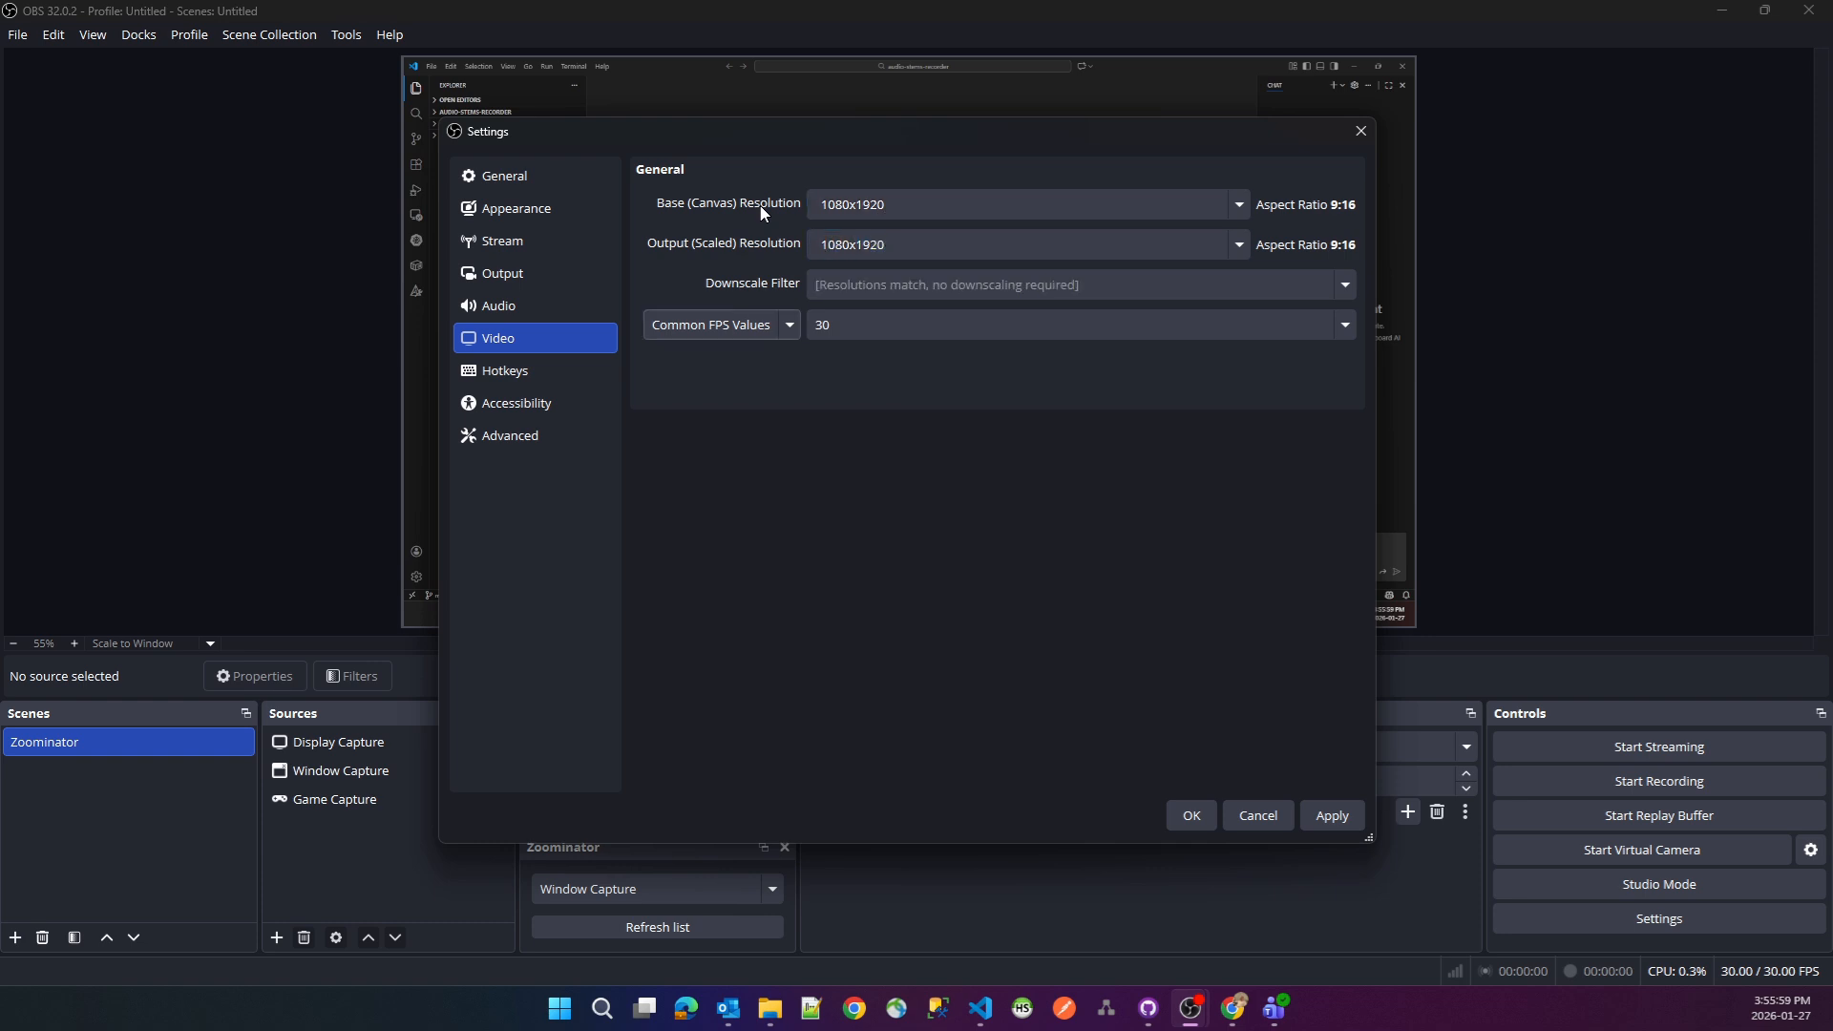
{"action": "left_click", "coordinate": [1341, 825]}
{"action": "left_click", "coordinate": [1194, 817]}
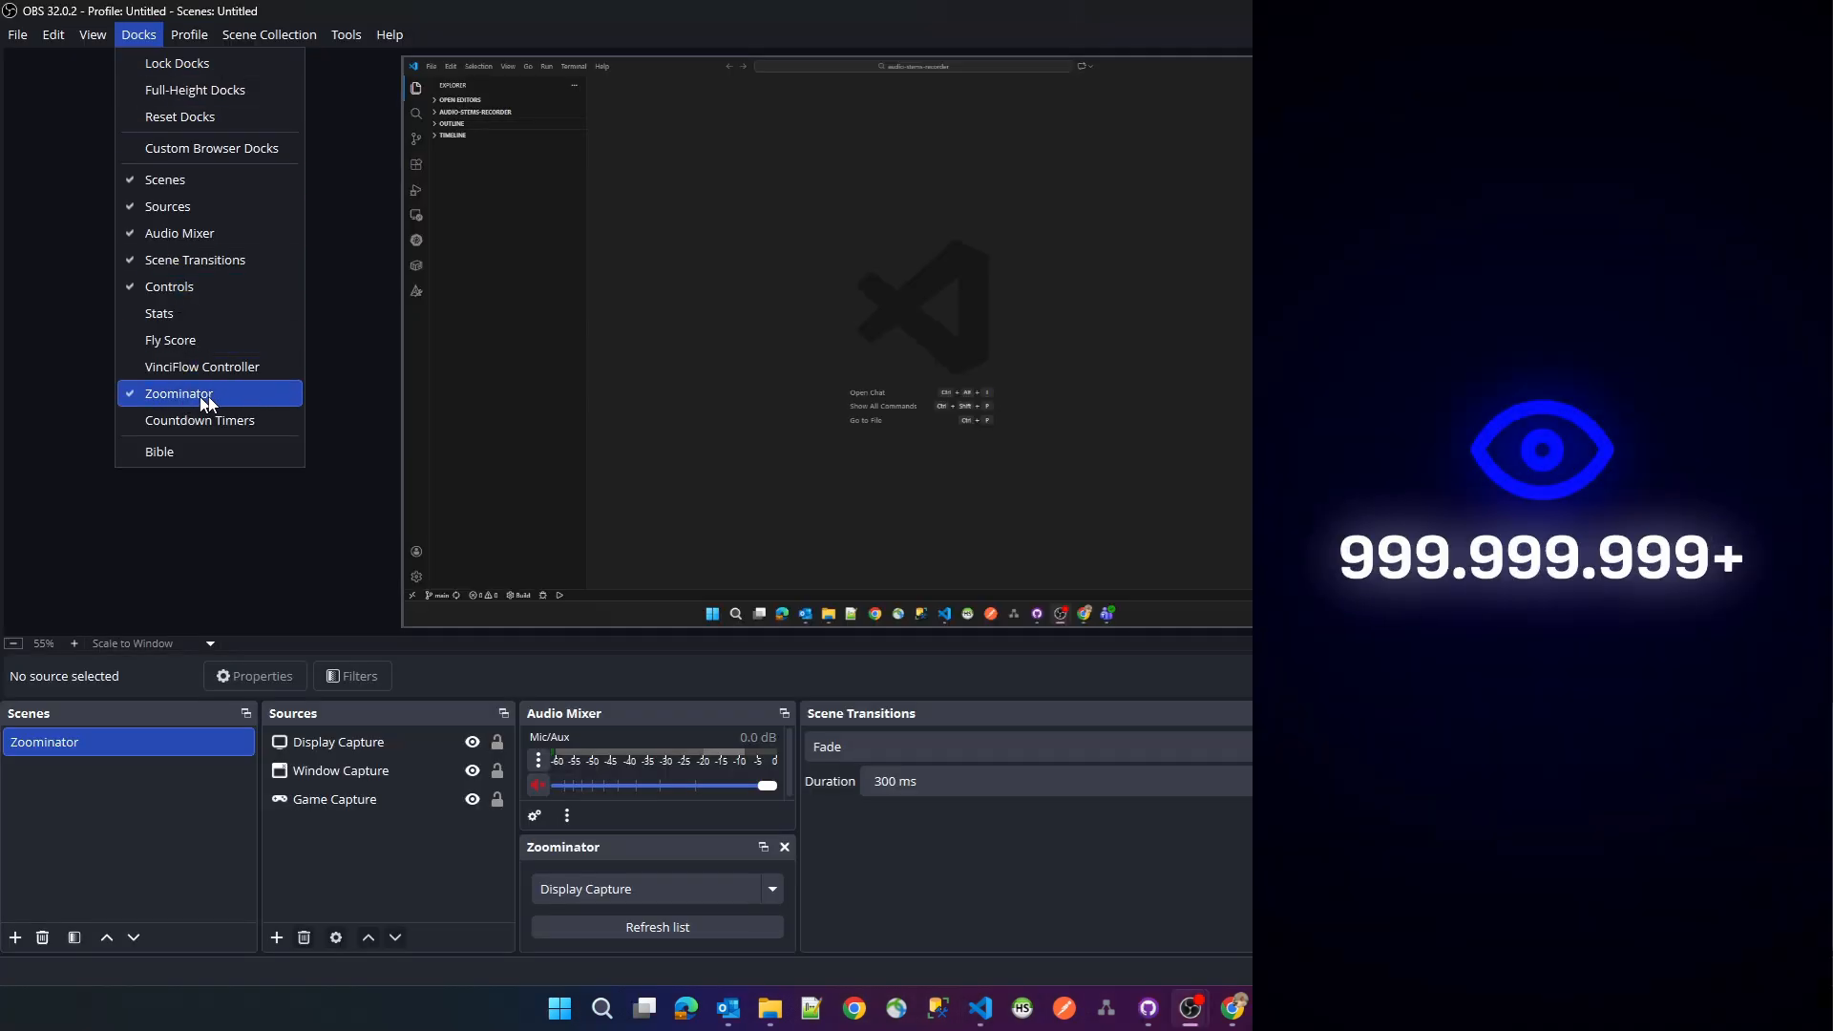
- Review the available capture source choices in the Zoominator settings, leaving Display Capture selected
{"action": "mouse_move", "coordinate": [346, 34]}
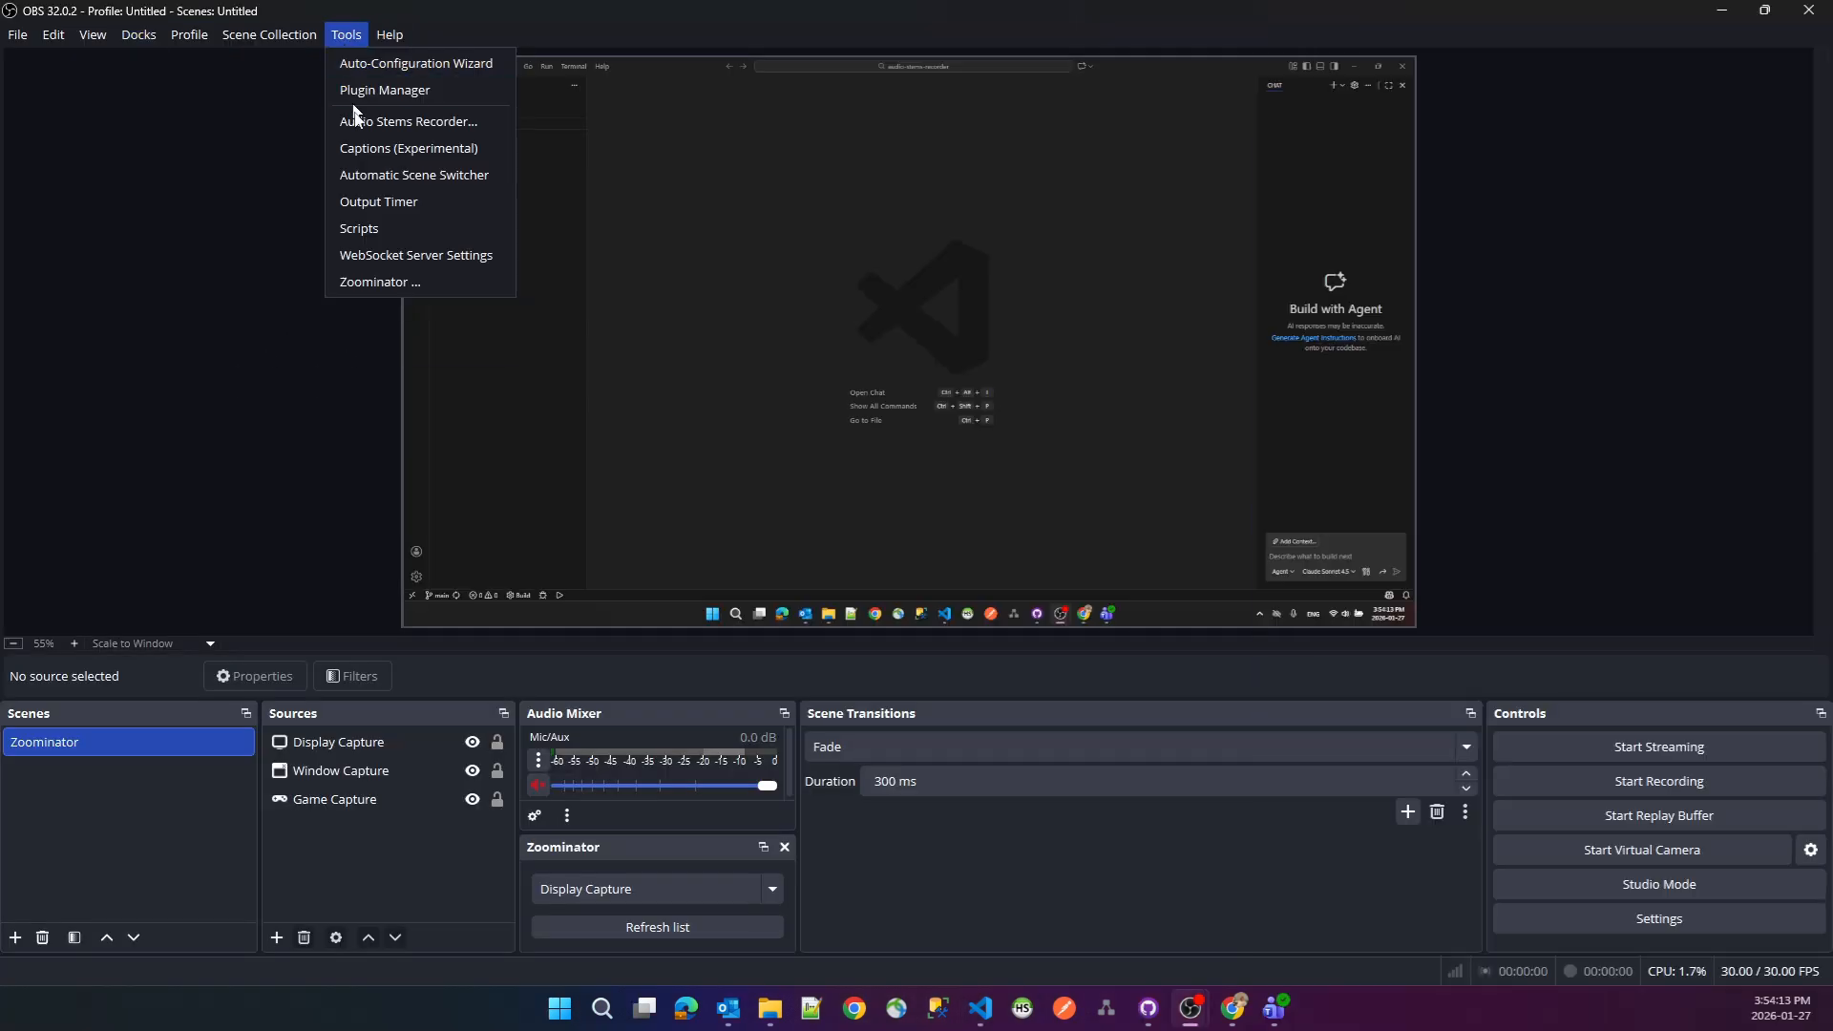
{"action": "left_click", "coordinate": [375, 283]}
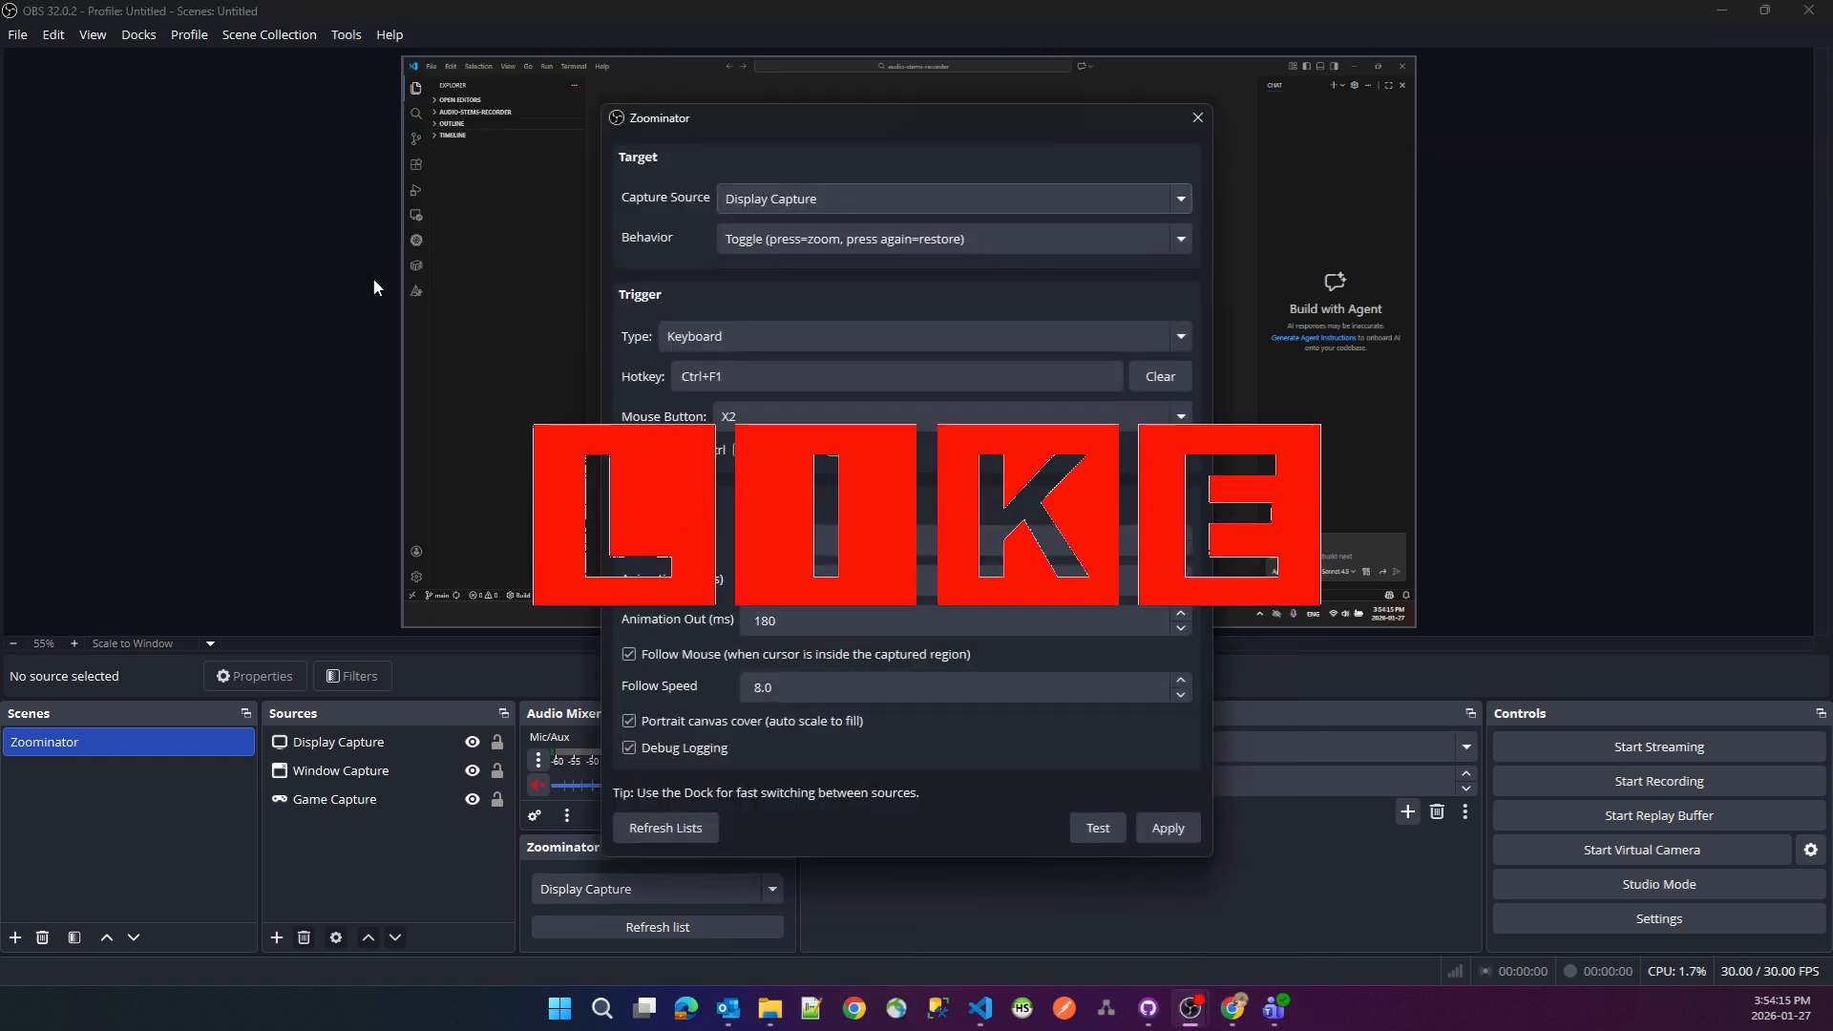
{"action": "left_click", "coordinate": [838, 202]}
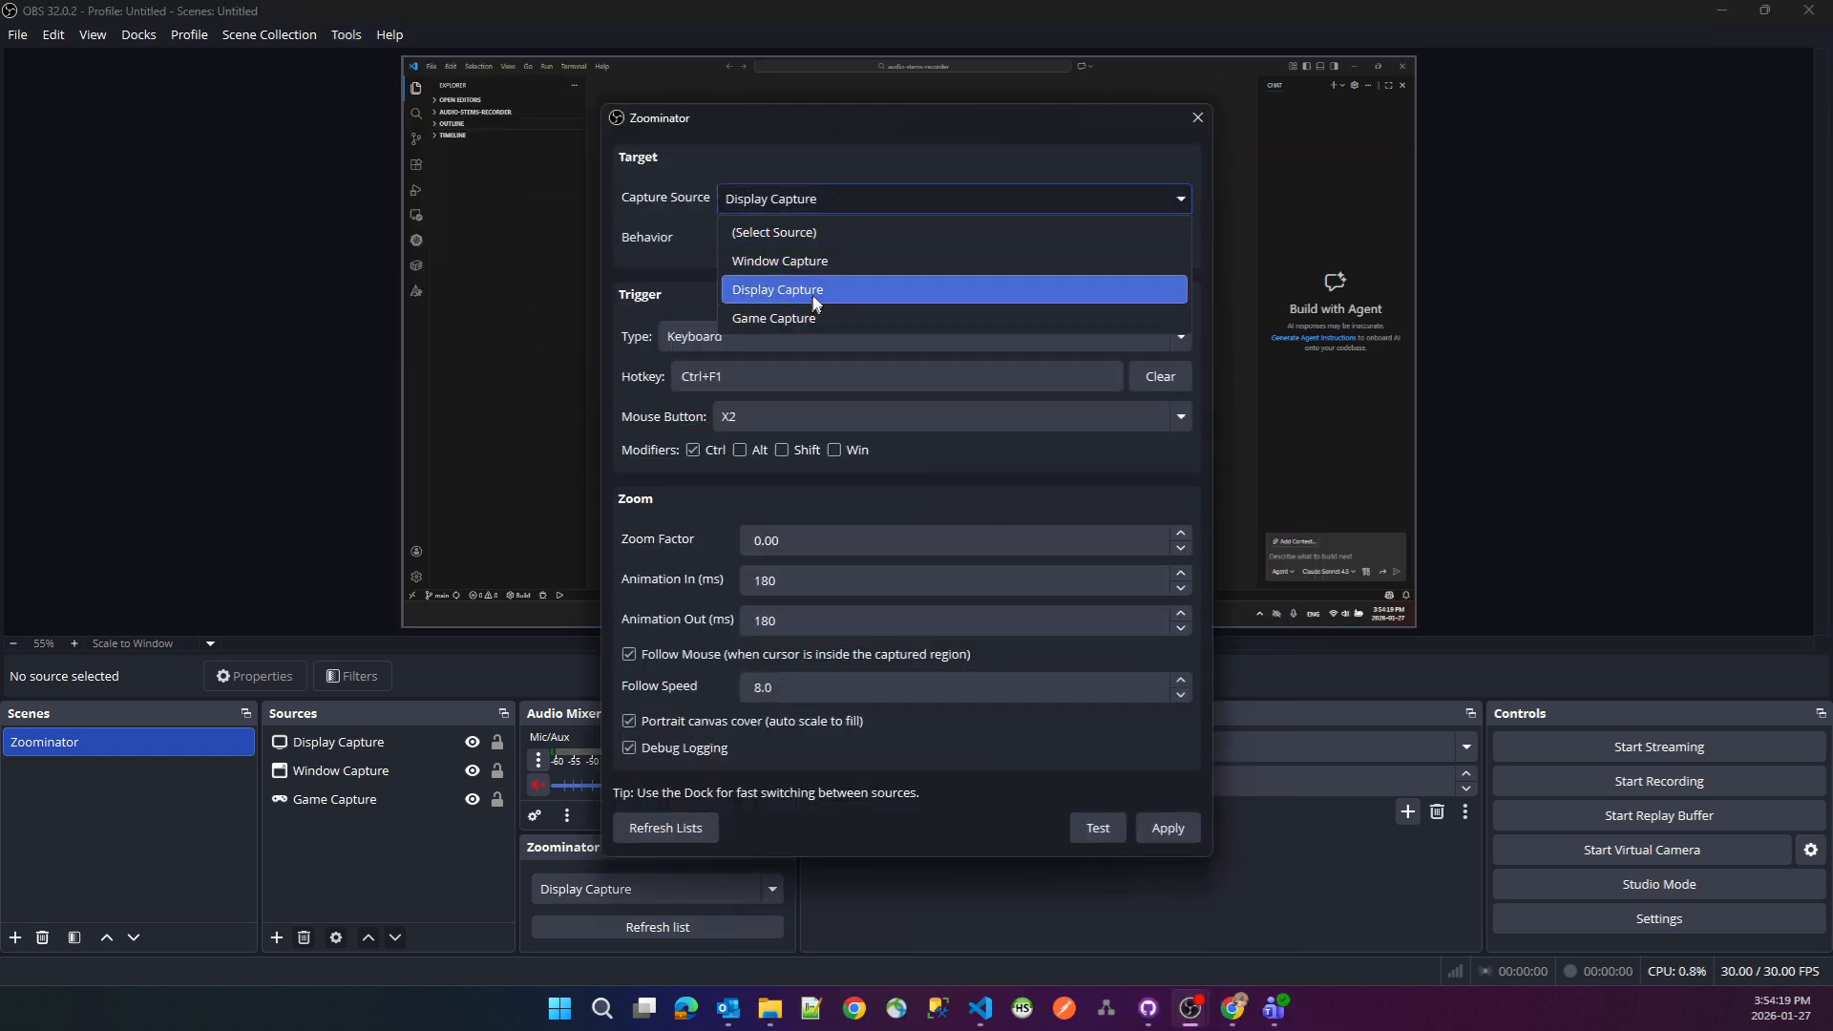
{"action": "left_click", "coordinate": [817, 210]}
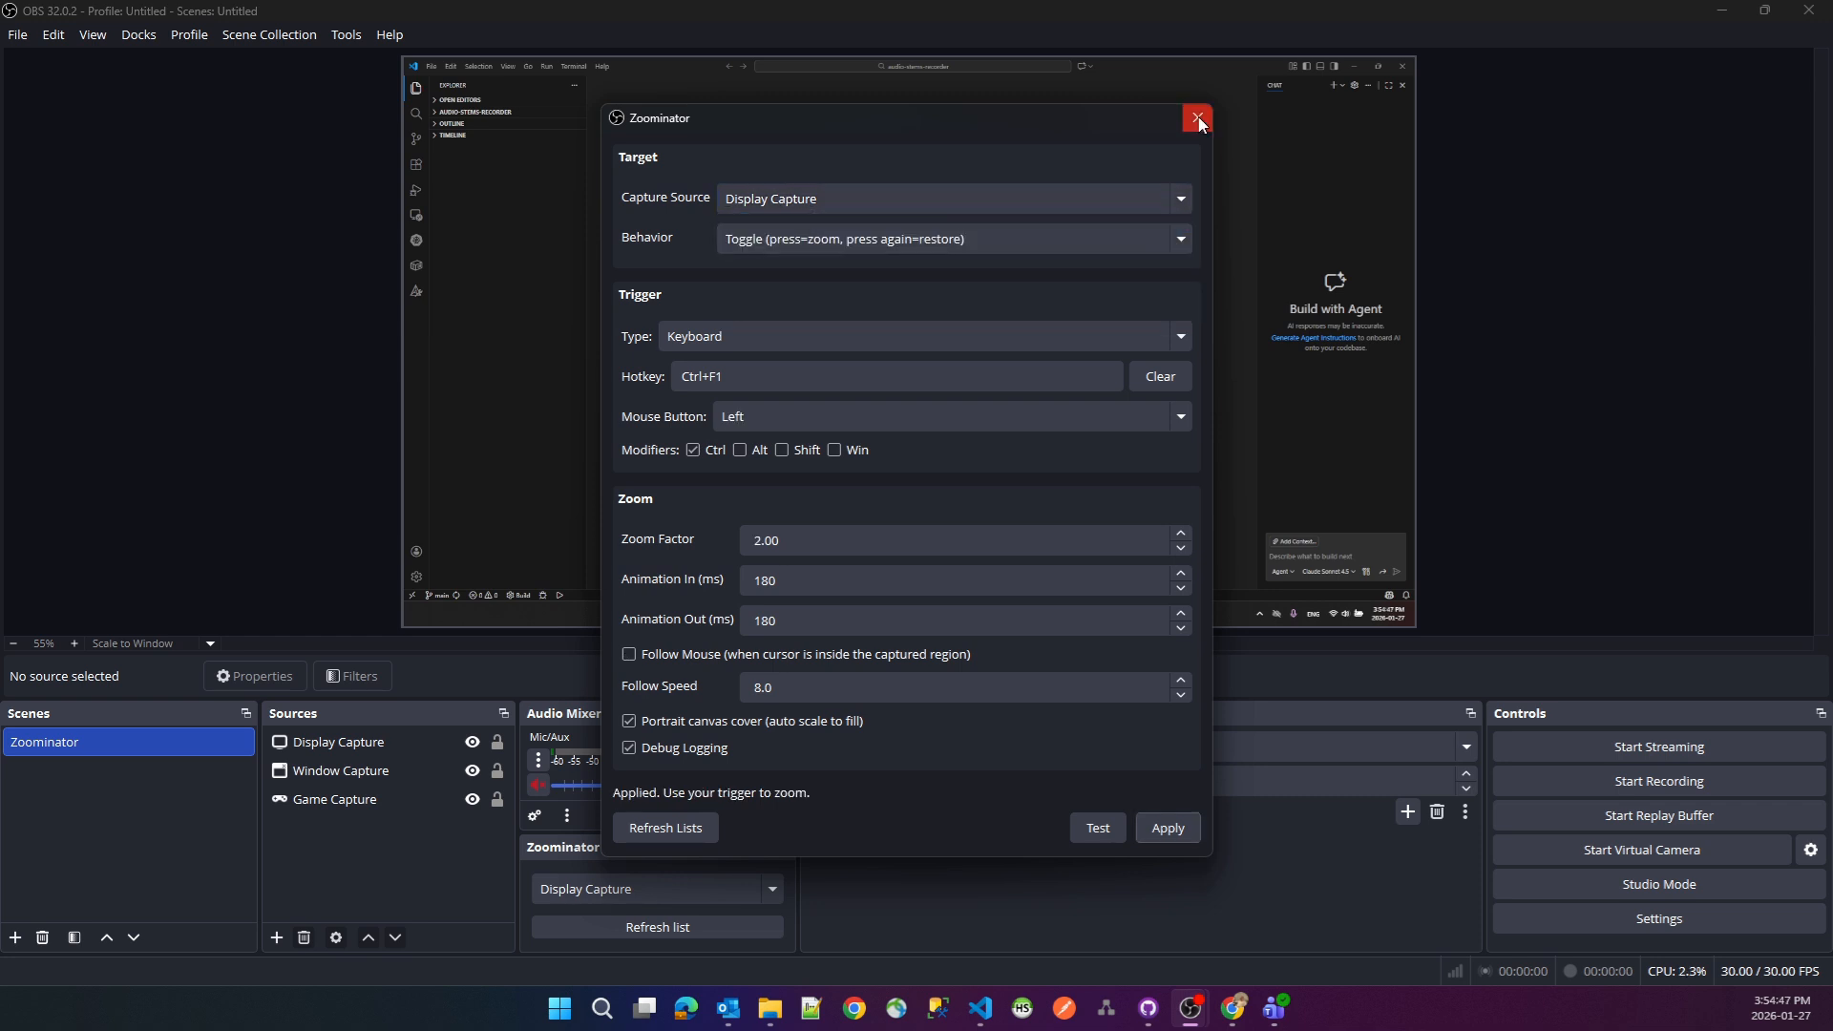
{"action": "left_click", "coordinate": [1198, 119]}
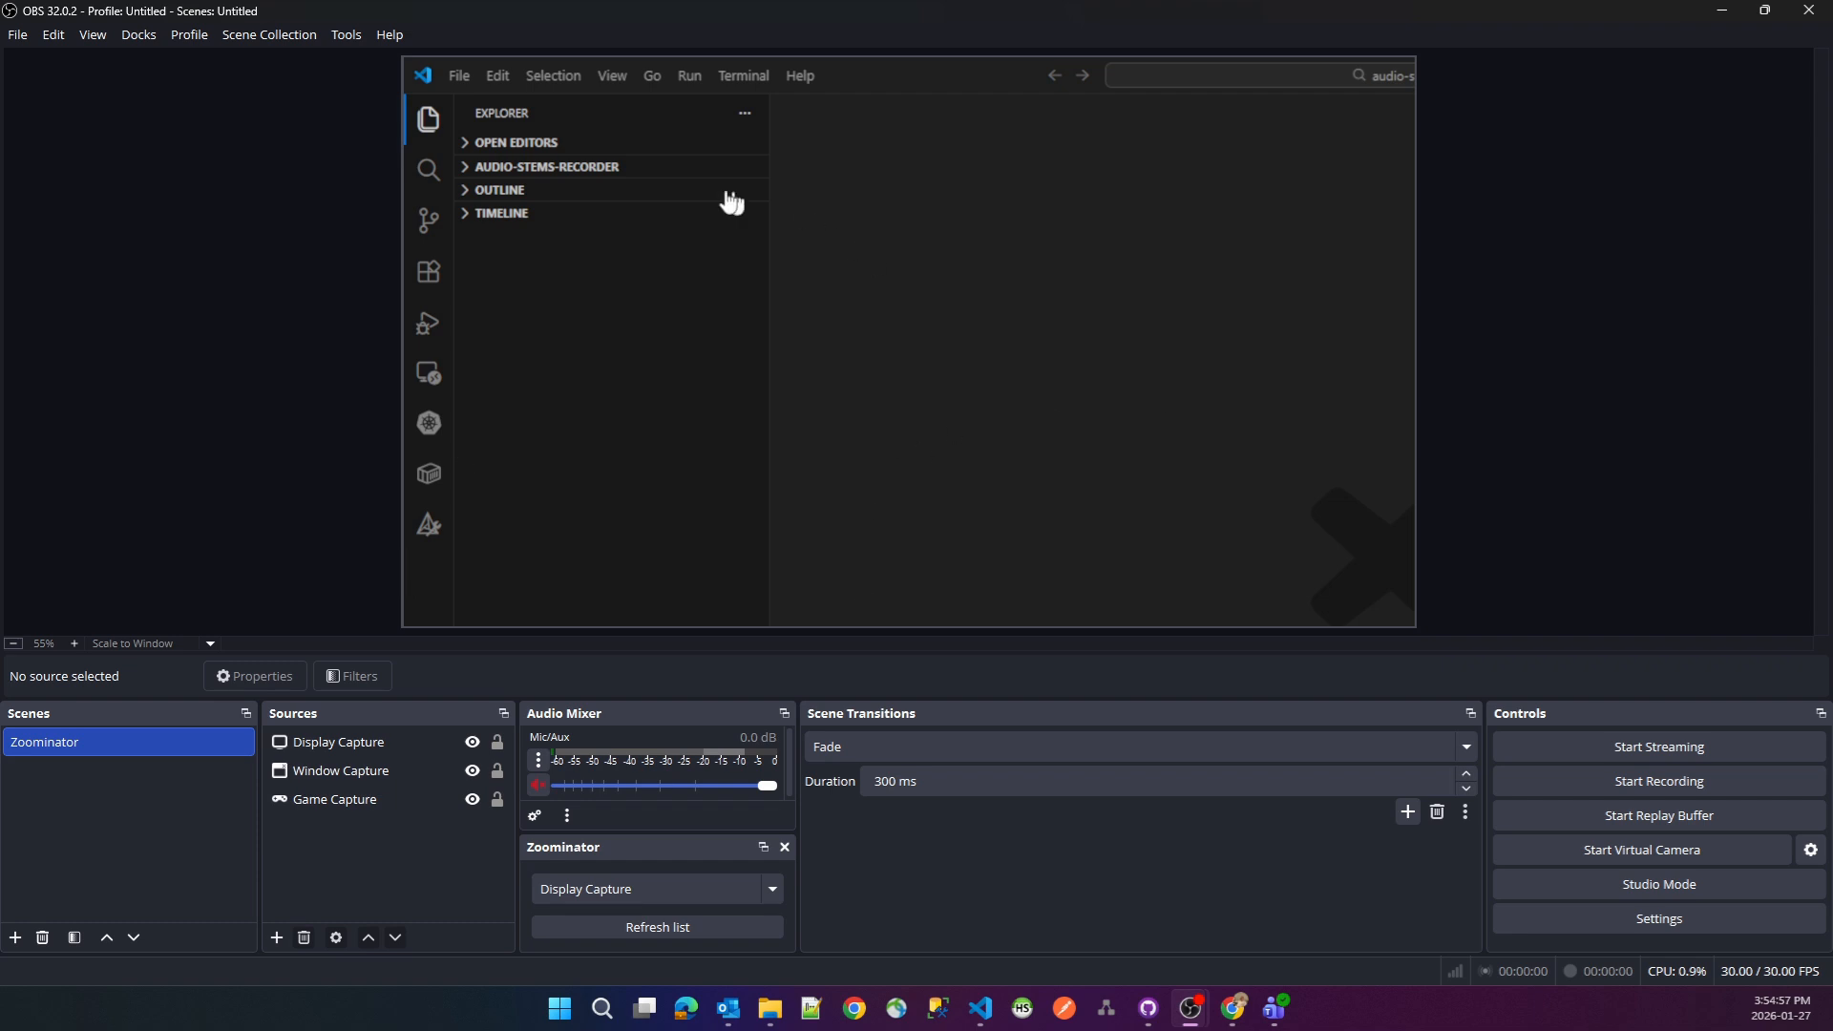
- Examine the Game Capture, Window Capture and Display Capture sources in the Zoominator scene
{"action": "left_click", "coordinate": [347, 34]}
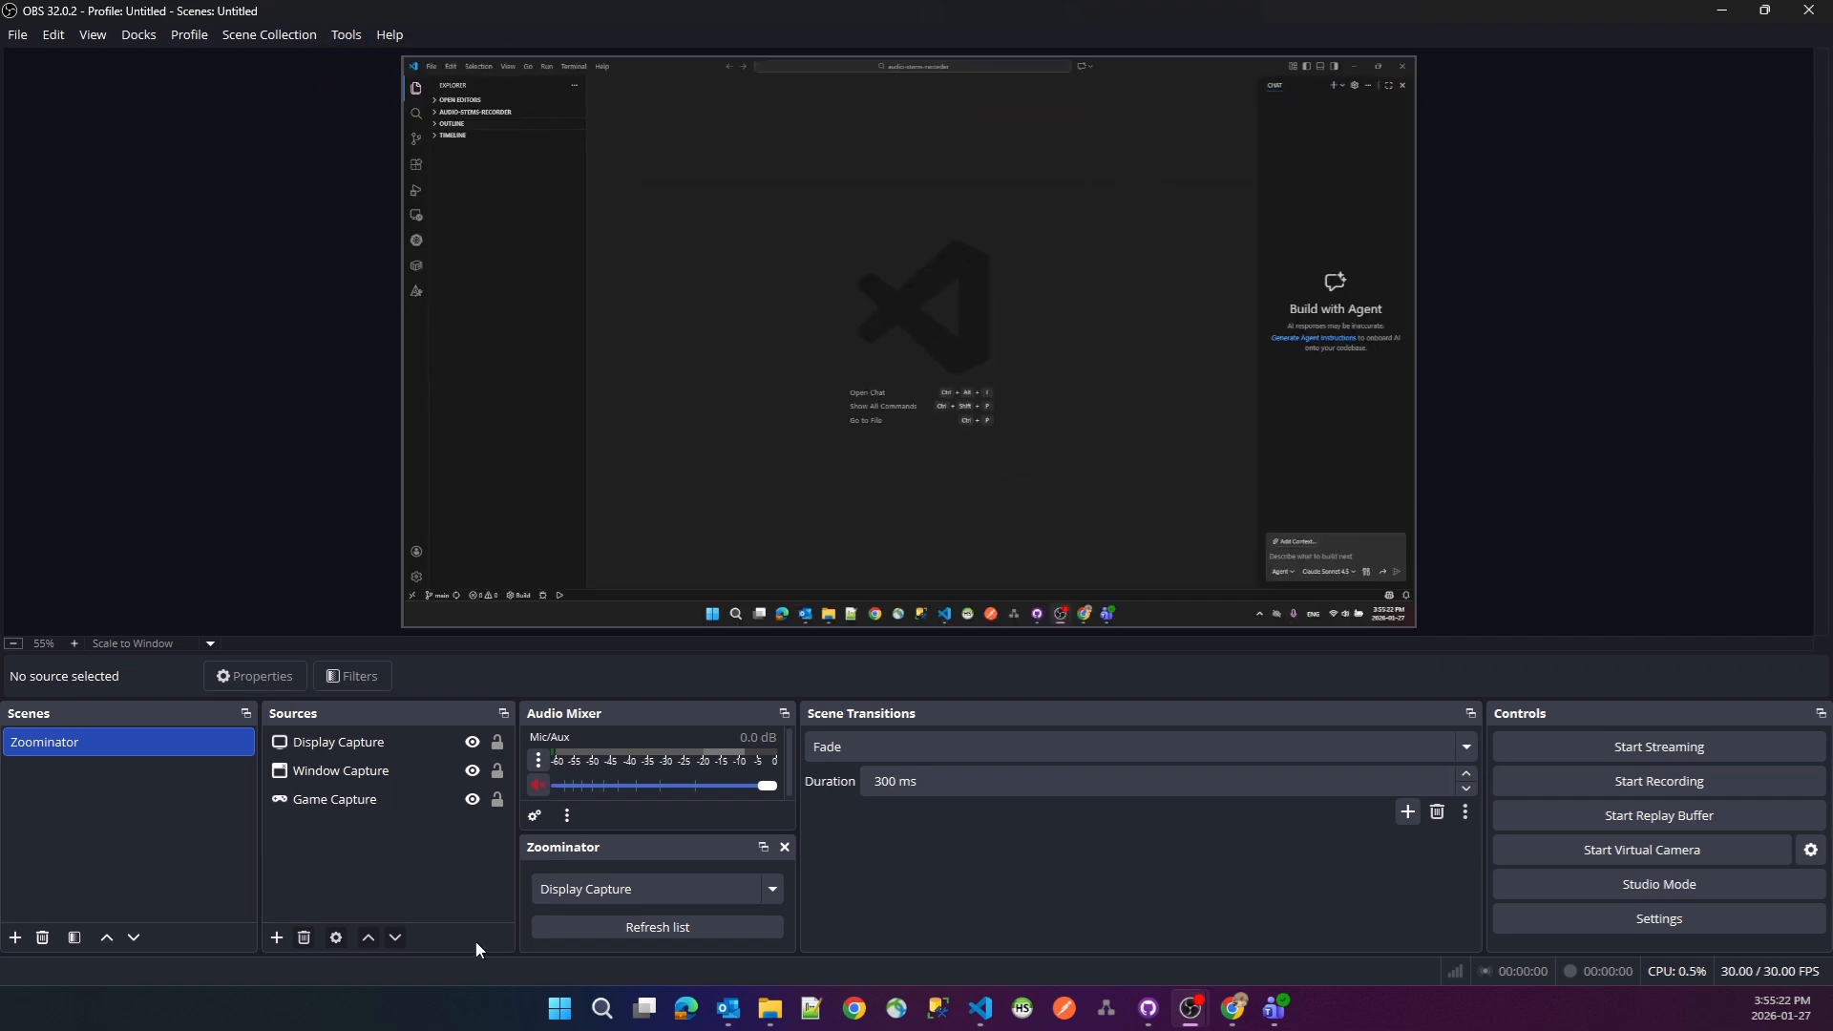
{"action": "left_click", "coordinate": [353, 799]}
{"action": "left_click", "coordinate": [349, 779]}
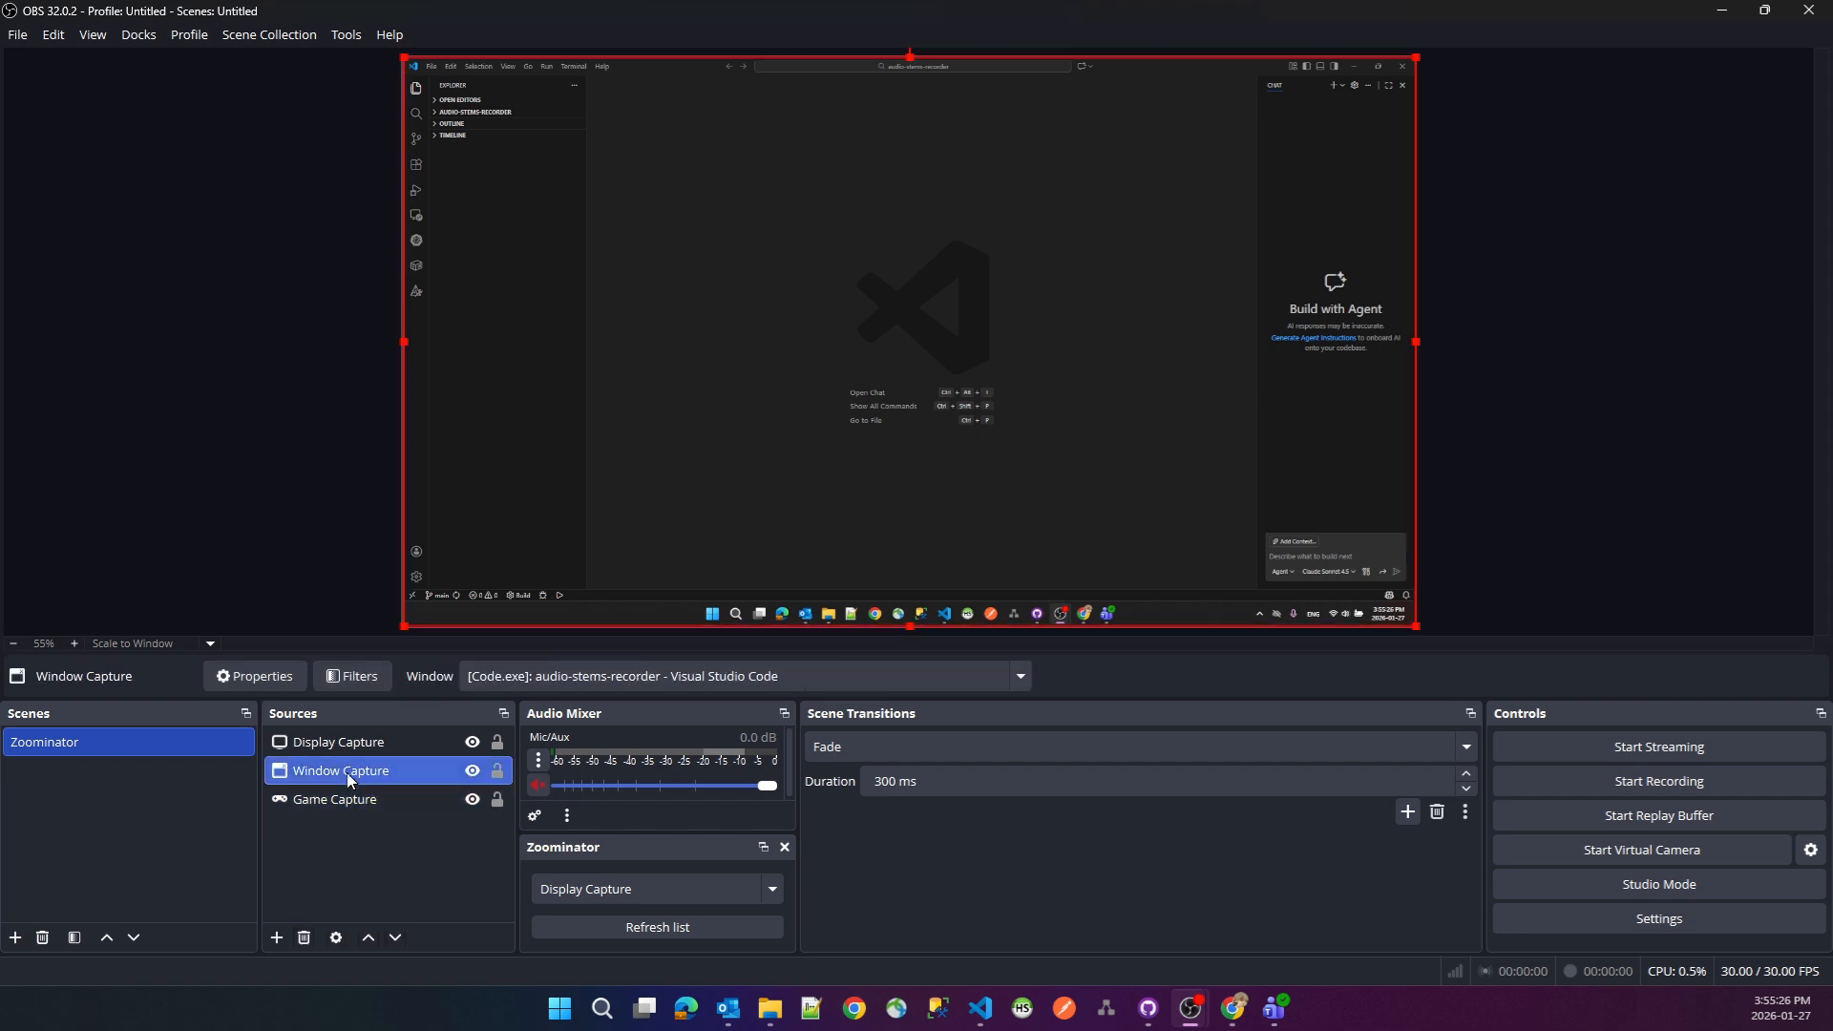
{"action": "left_click", "coordinate": [340, 741]}
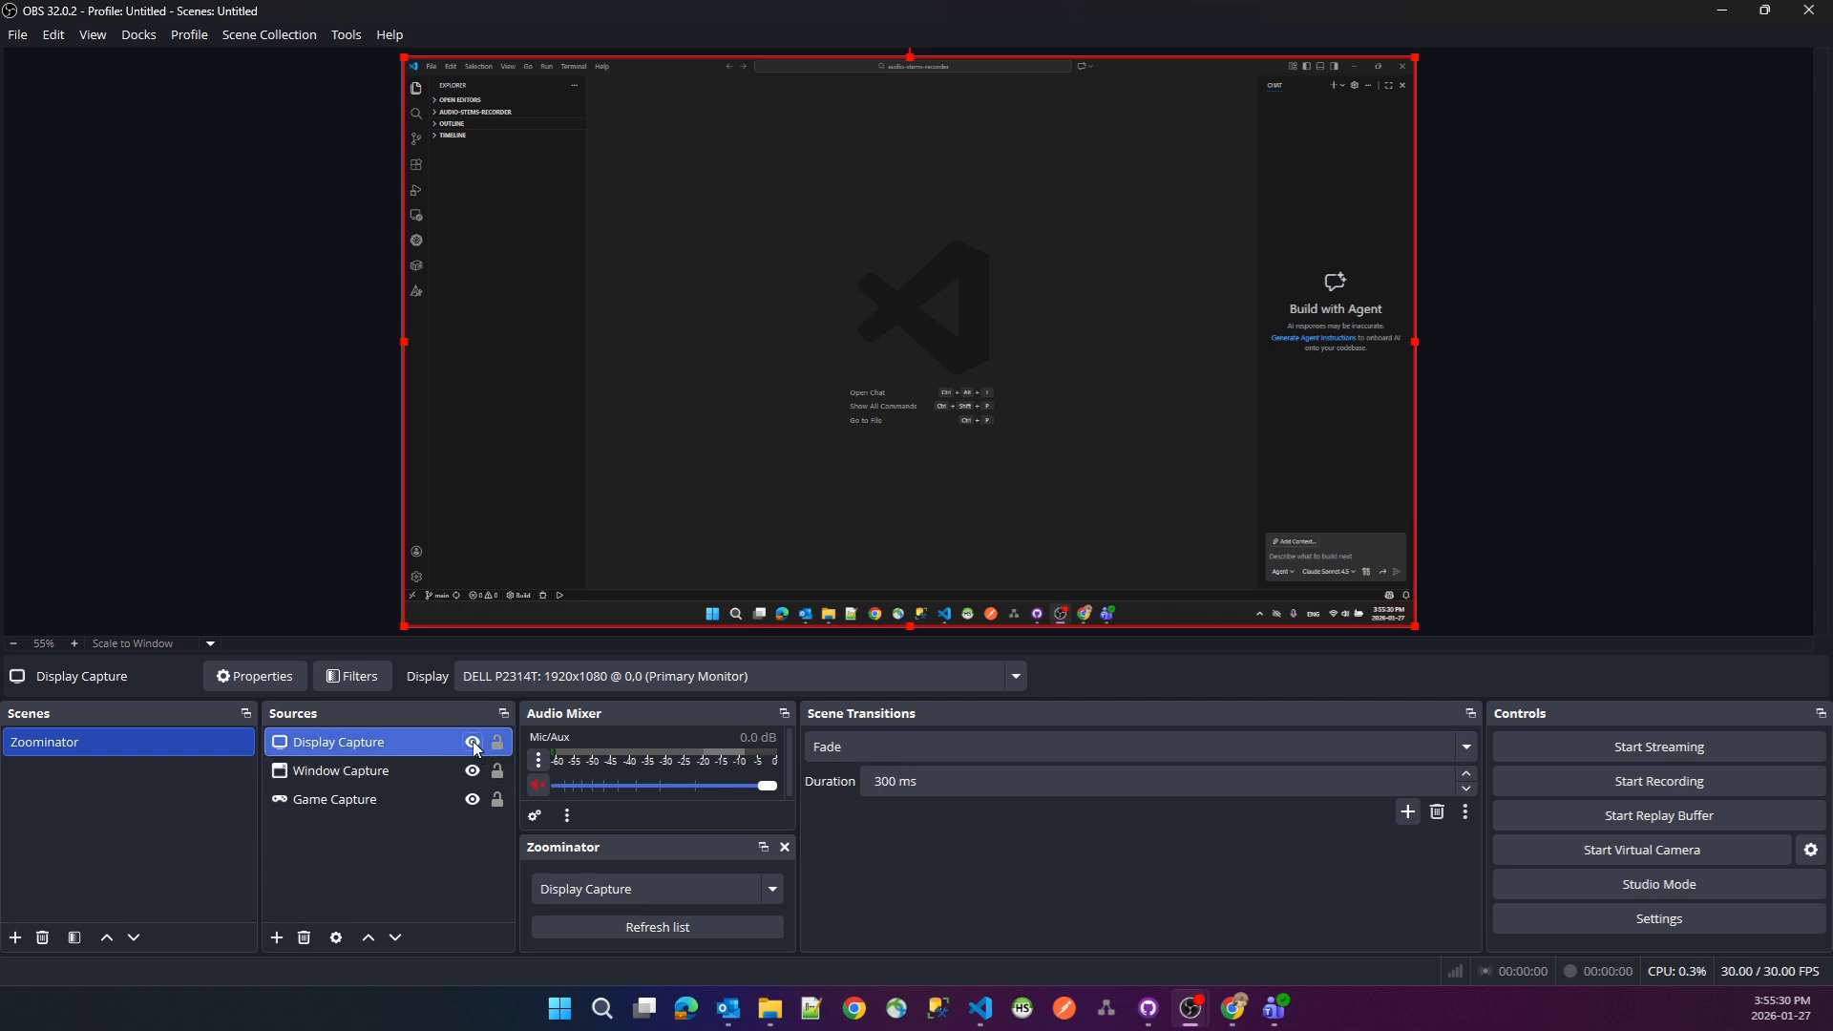
{"action": "left_click", "coordinate": [360, 775]}
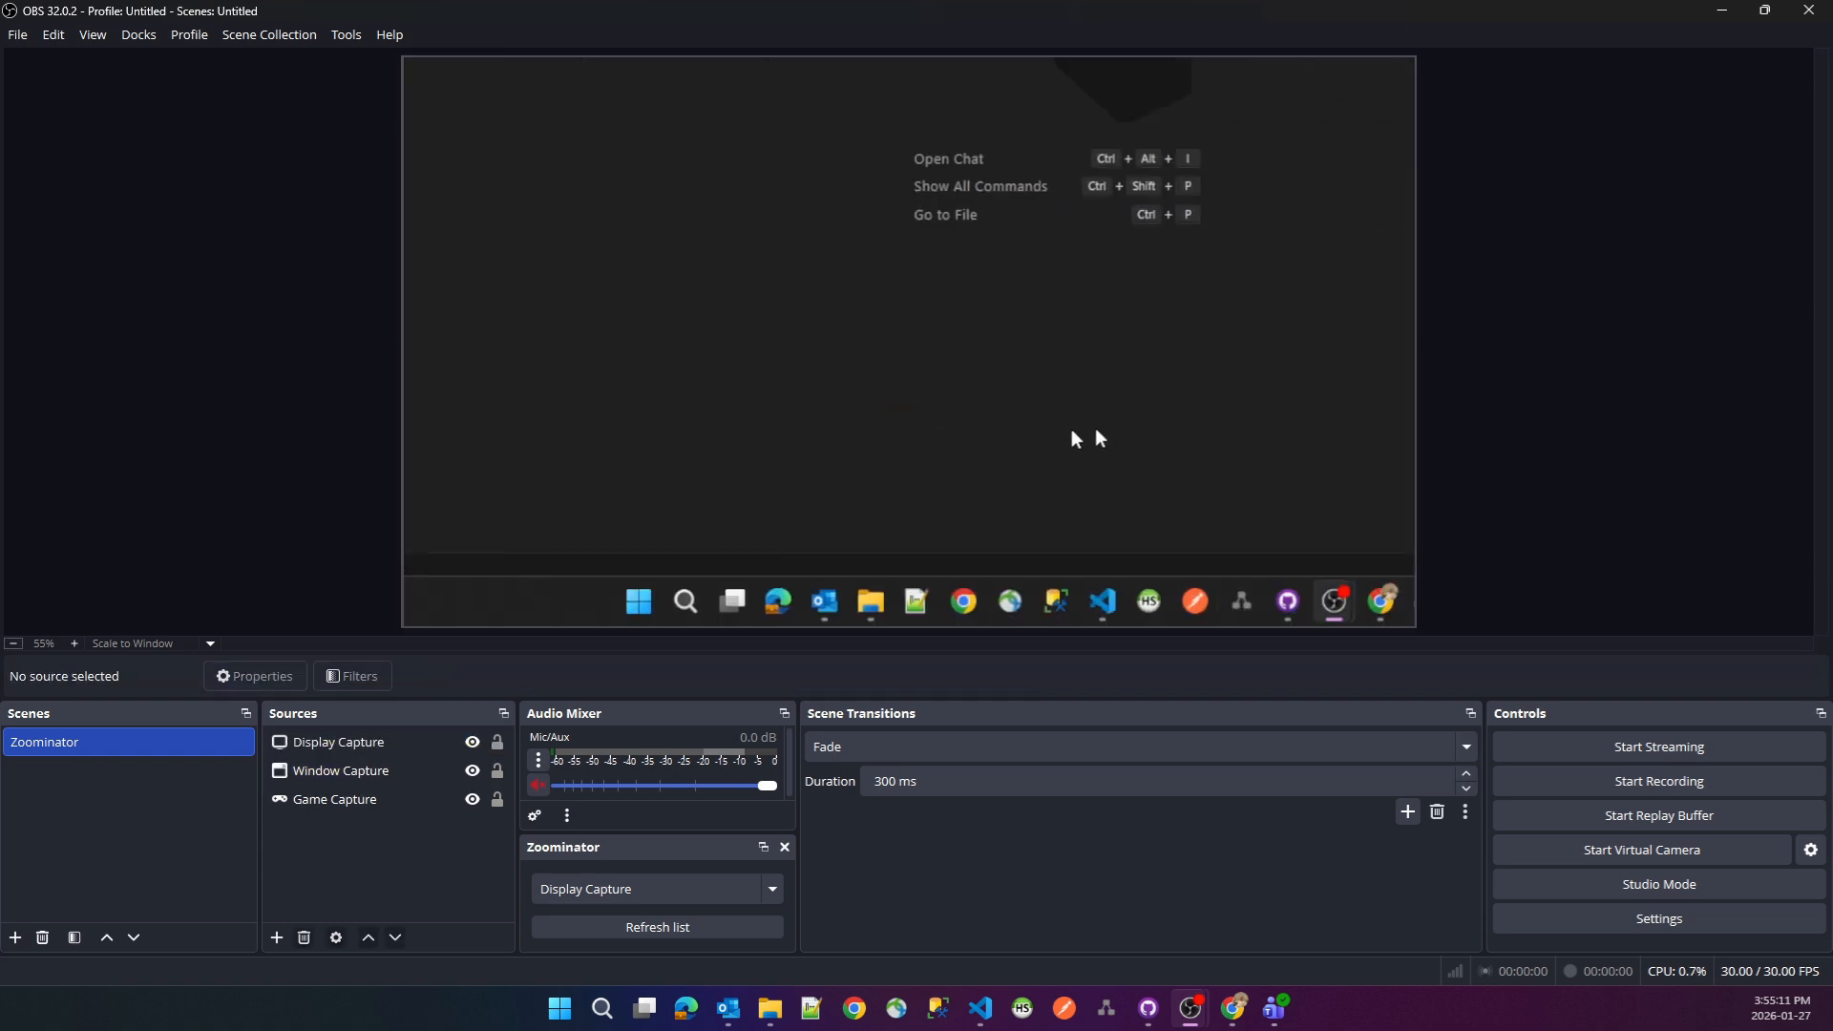
{"action": "key", "text": "ctrl+alt+i"}
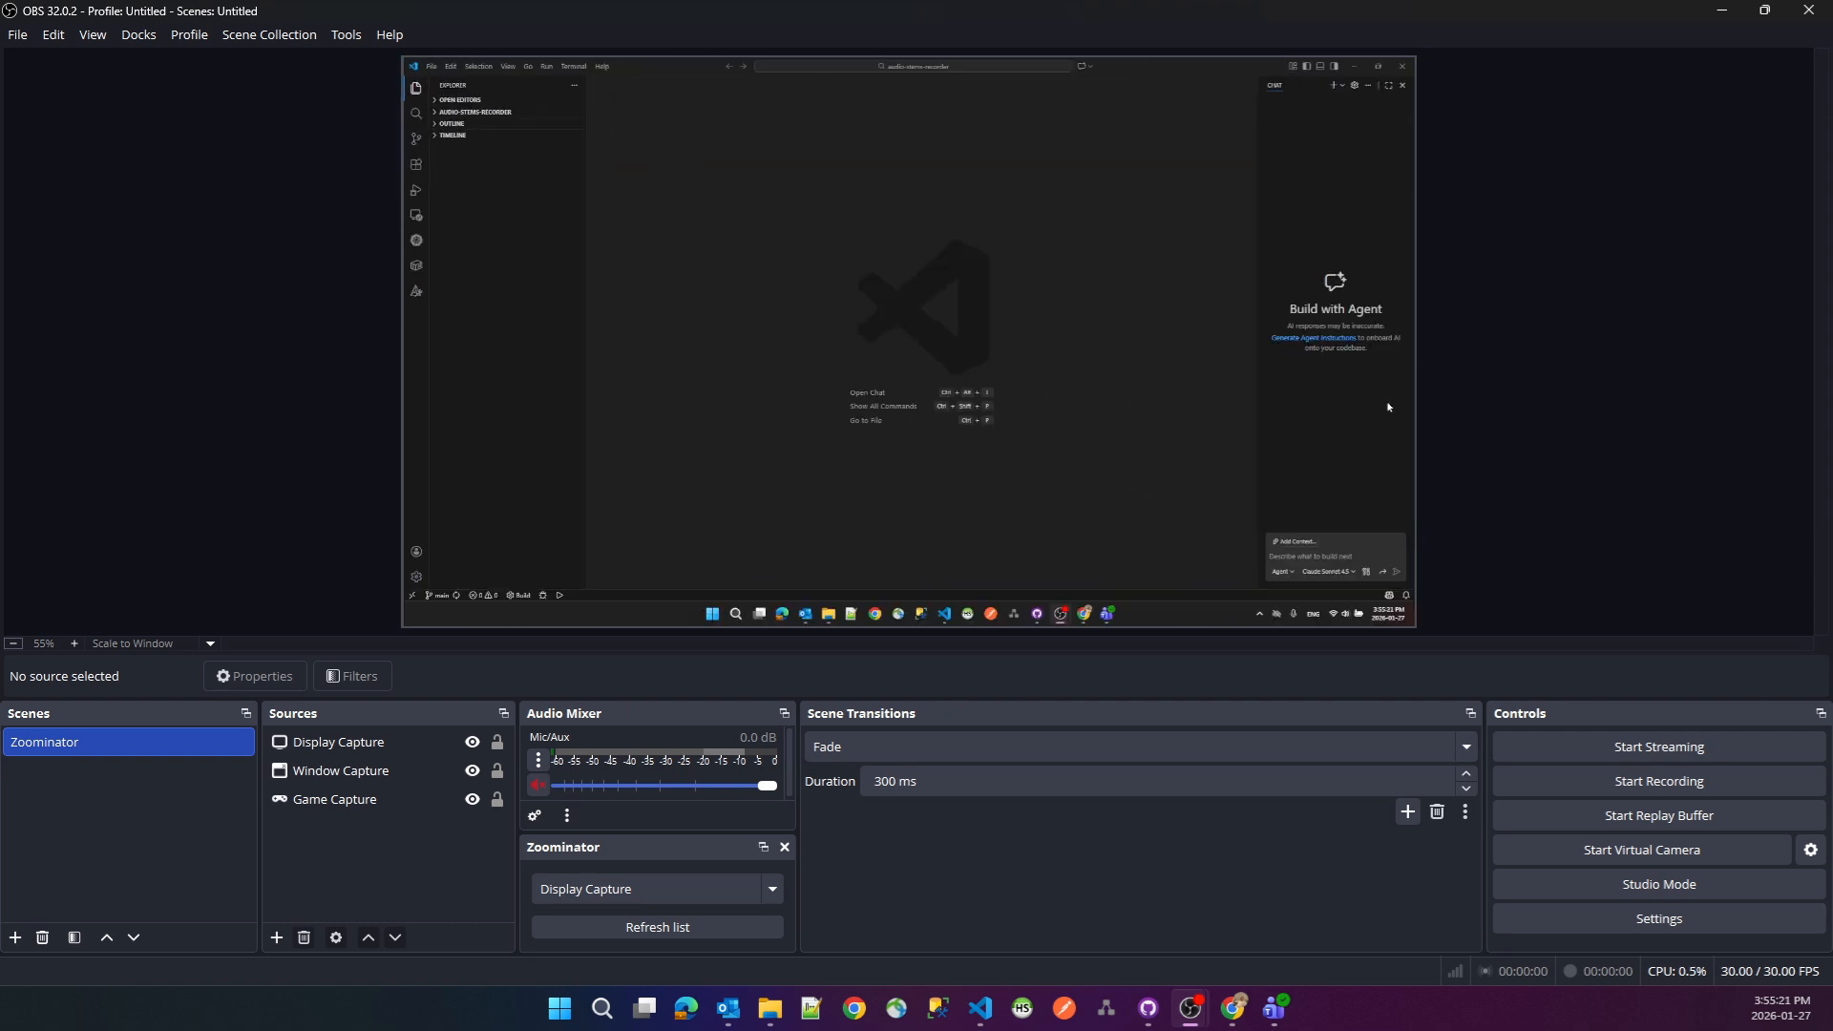
{"action": "left_click", "coordinate": [353, 799]}
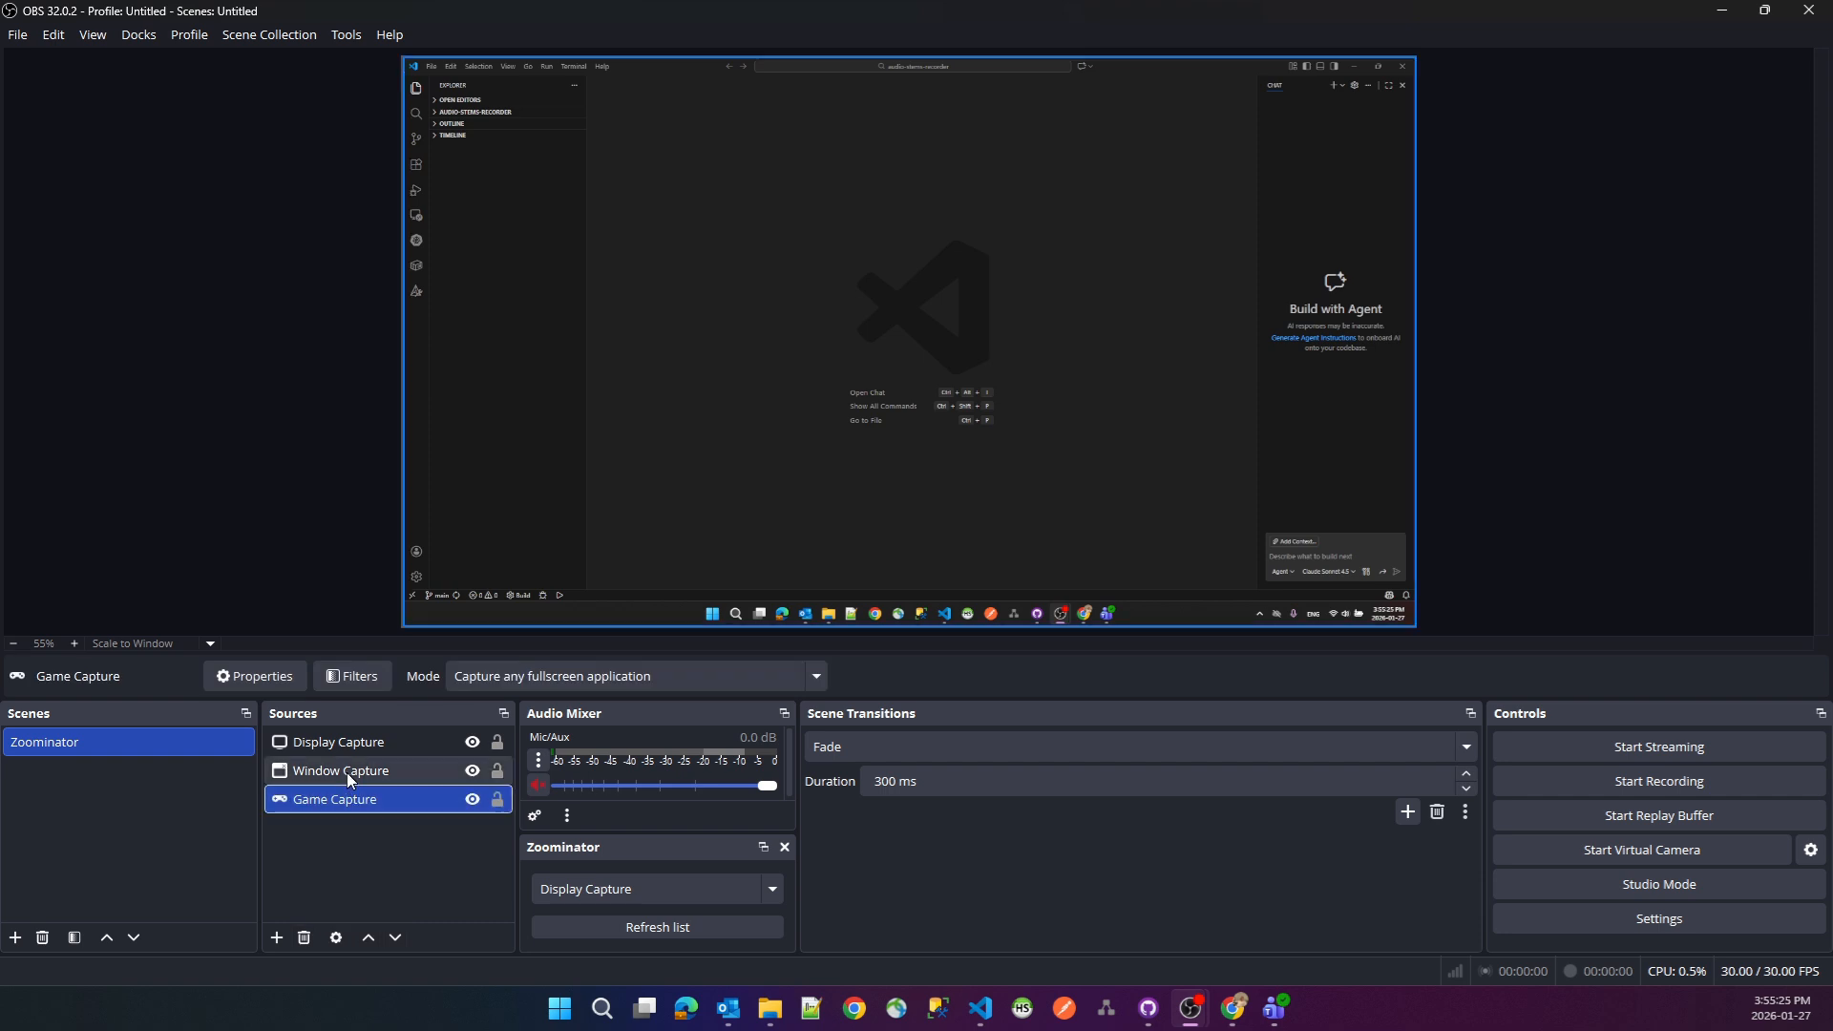
{"action": "left_click", "coordinate": [348, 774]}
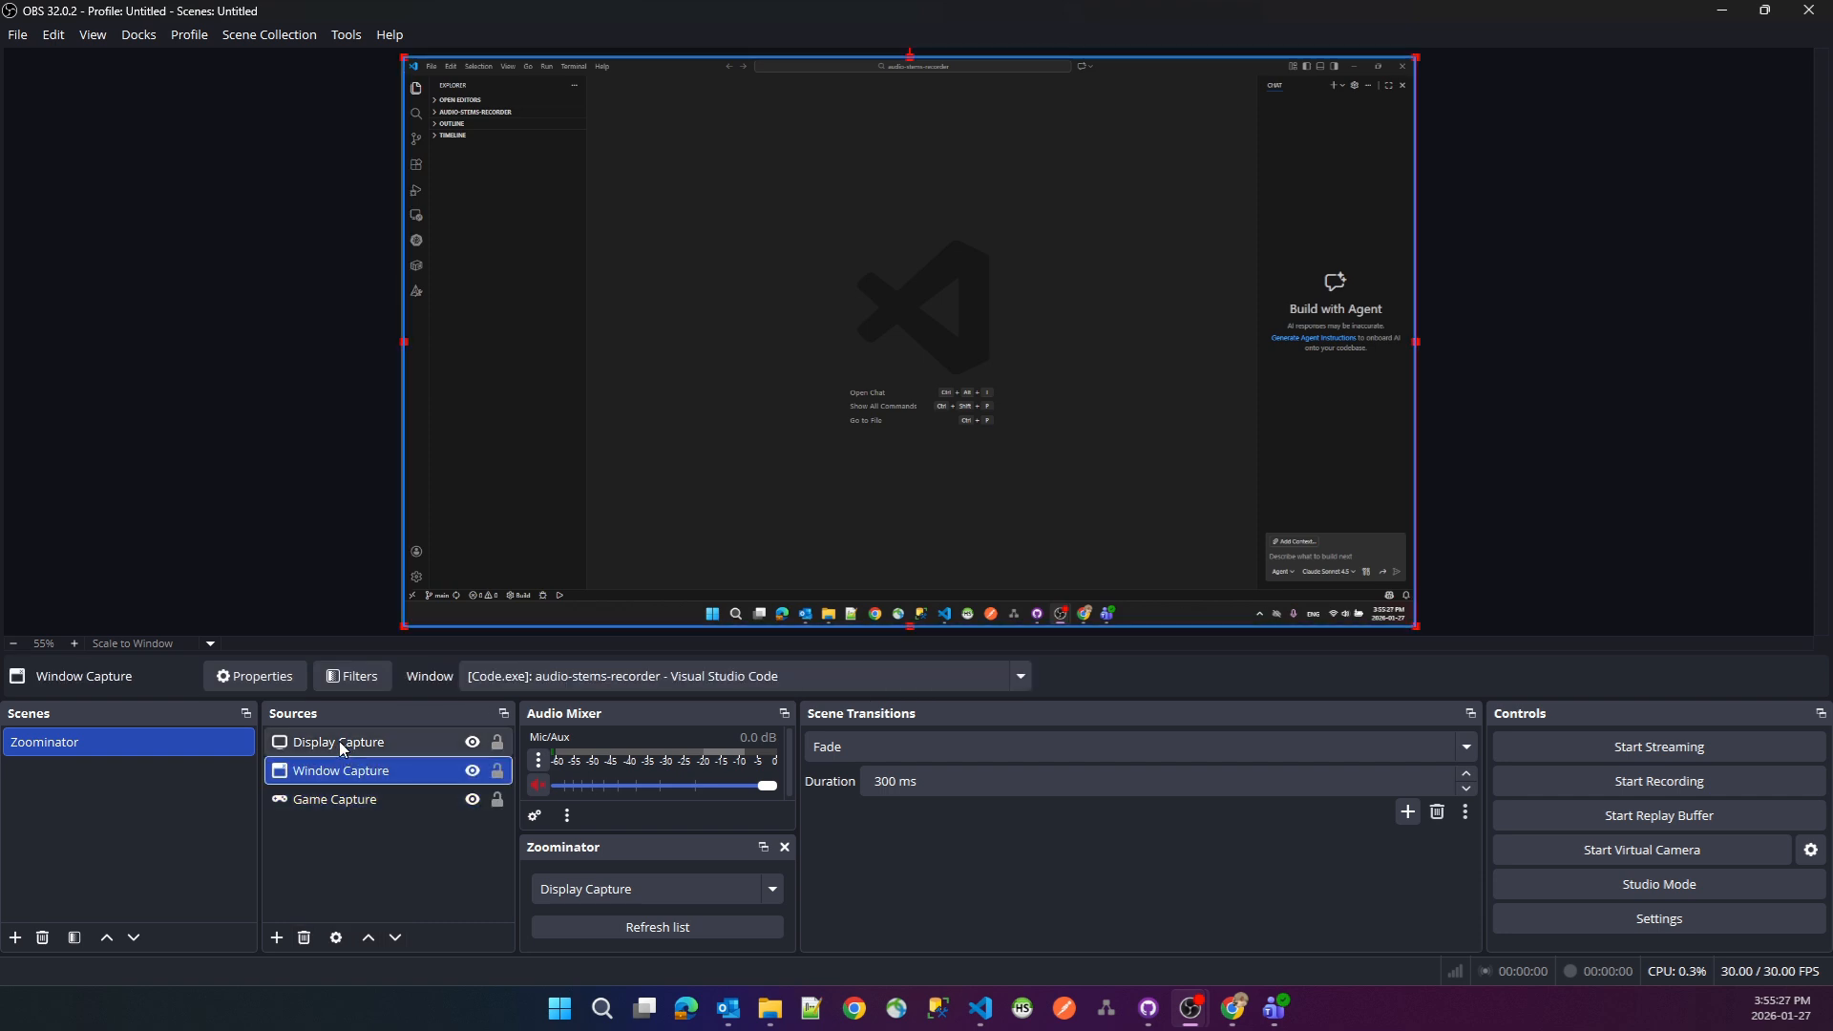
{"action": "left_click", "coordinate": [340, 741]}
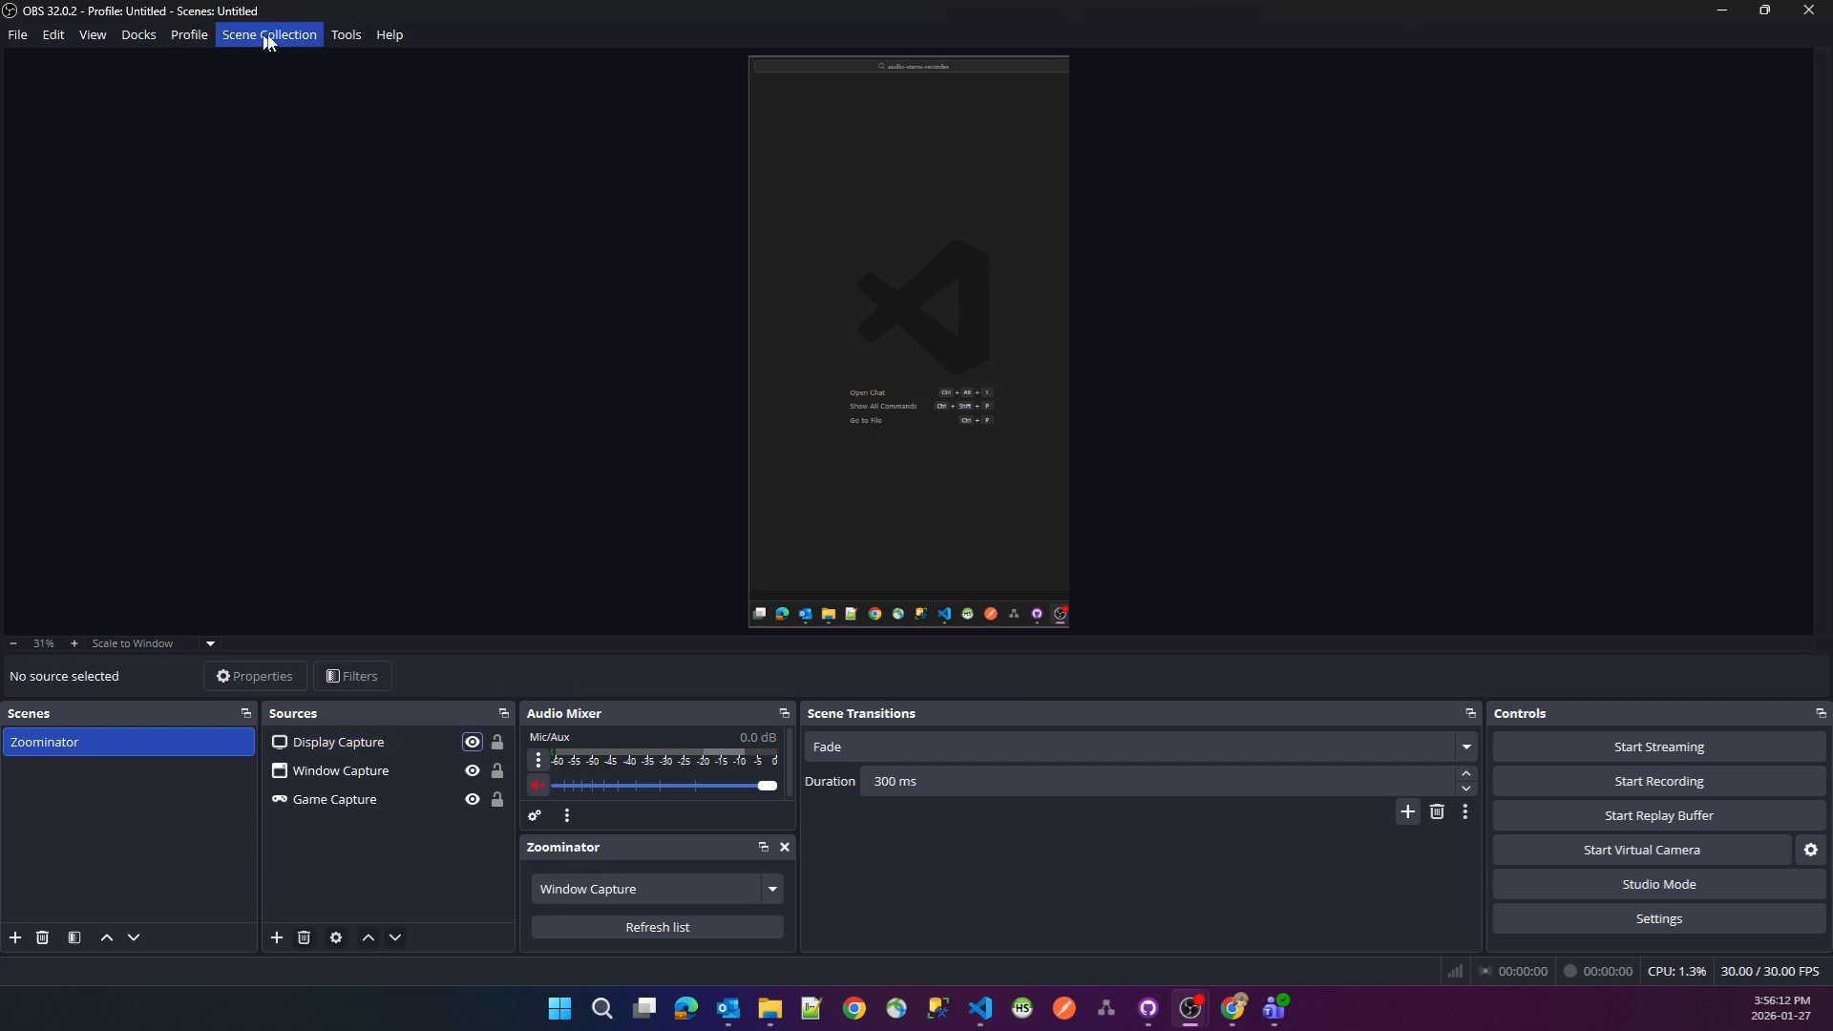
- Set Zoominator's capture source to Display Capture, apply it, and test zooming the preview in and out
{"action": "left_click", "coordinate": [345, 35]}
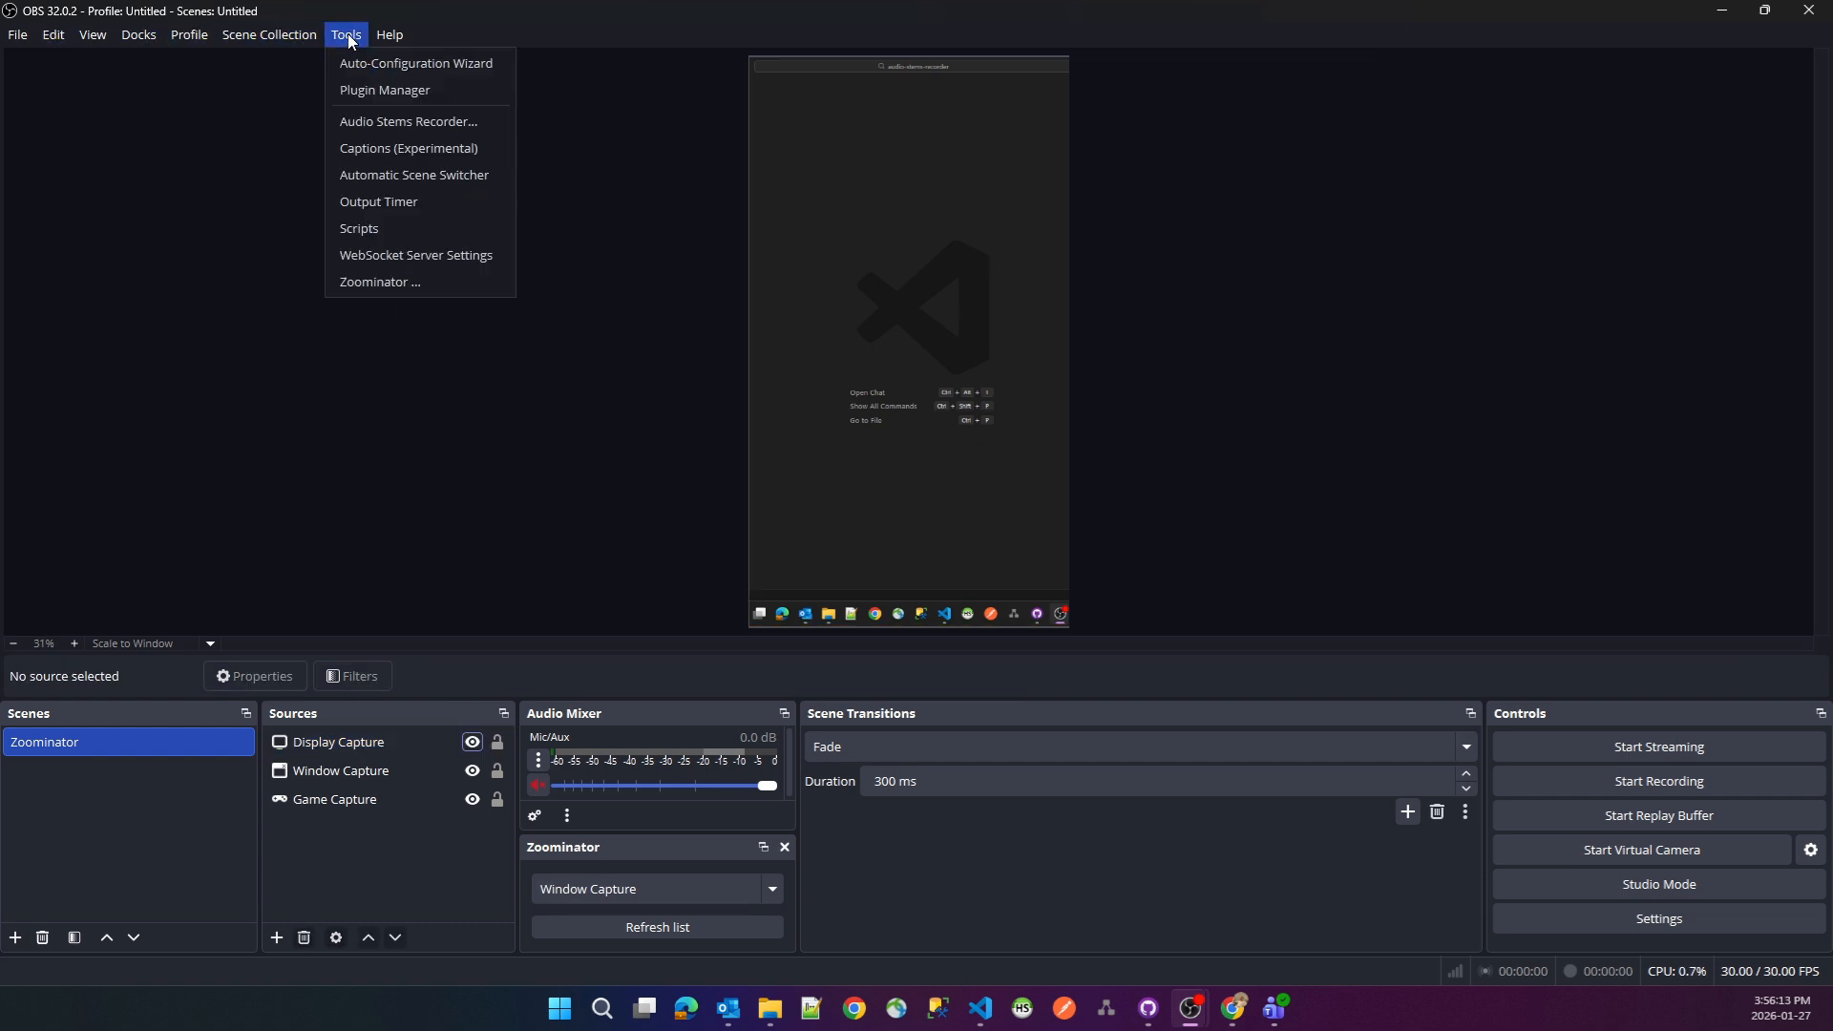
{"action": "left_click", "coordinate": [387, 280]}
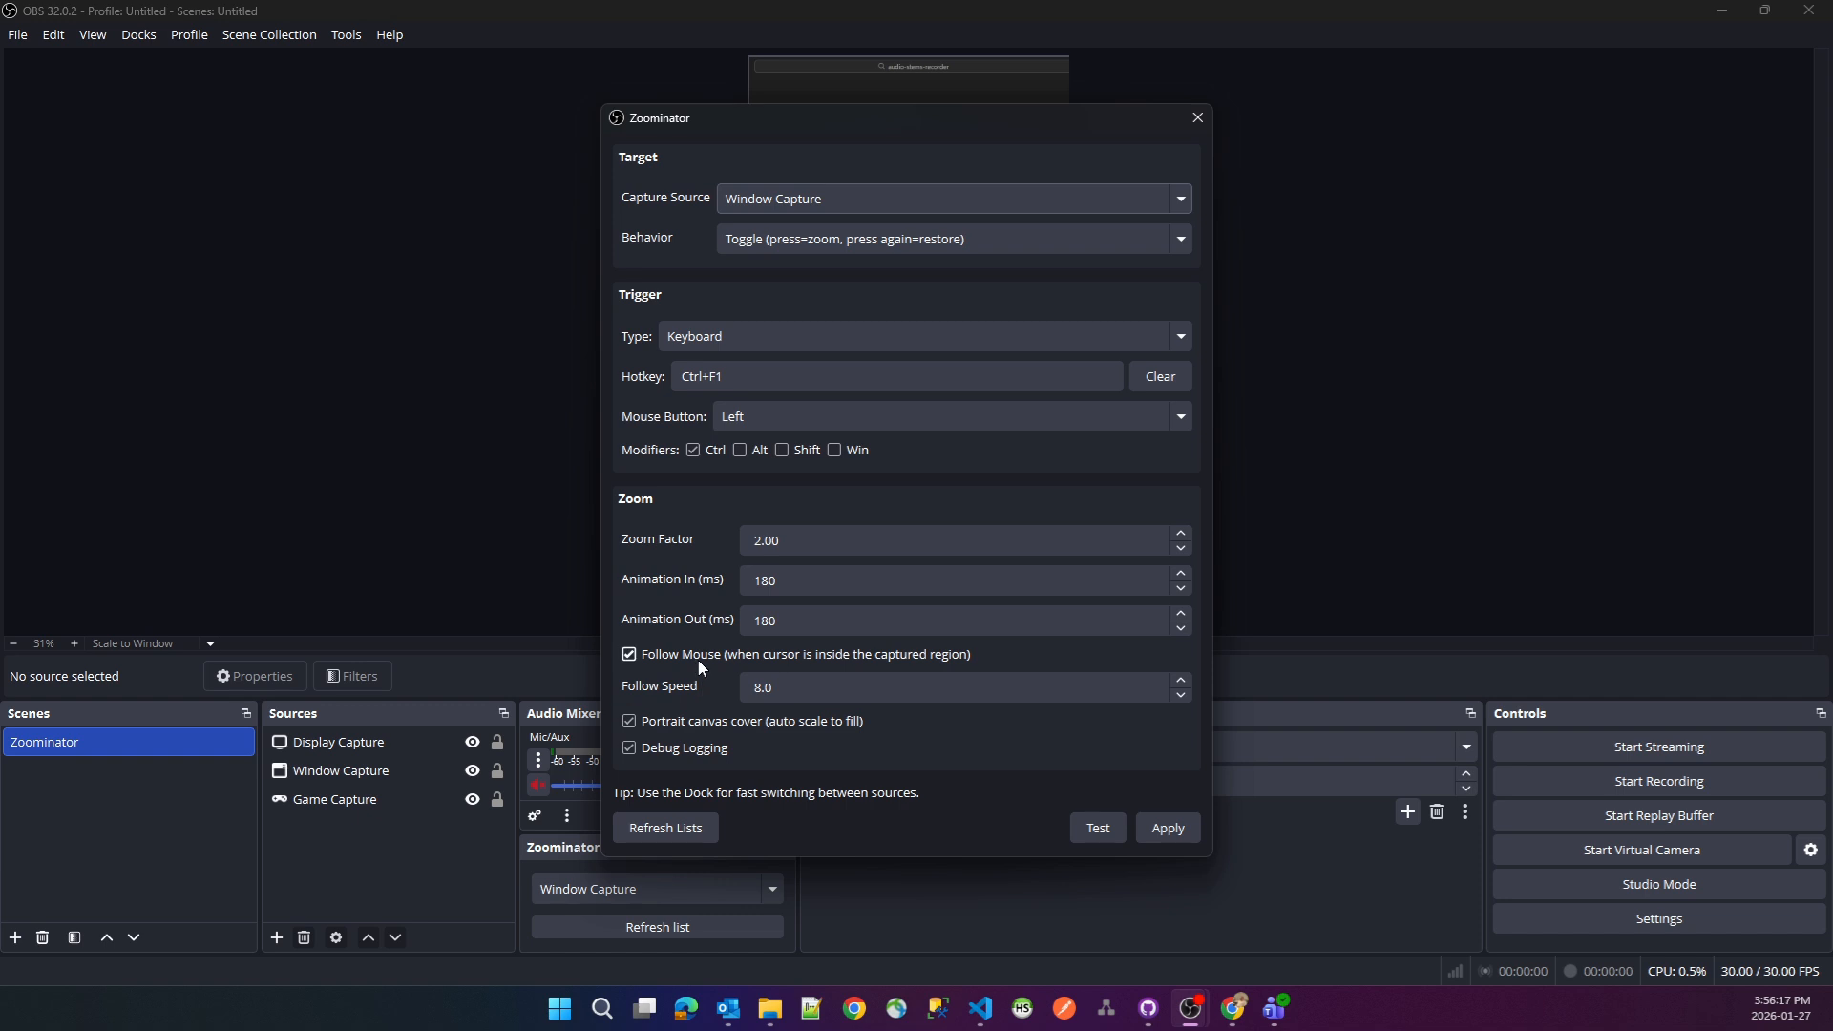
{"action": "left_click", "coordinate": [807, 198]}
{"action": "left_click", "coordinate": [800, 279]}
{"action": "left_click", "coordinate": [1172, 833]}
{"action": "left_click", "coordinate": [1197, 117]}
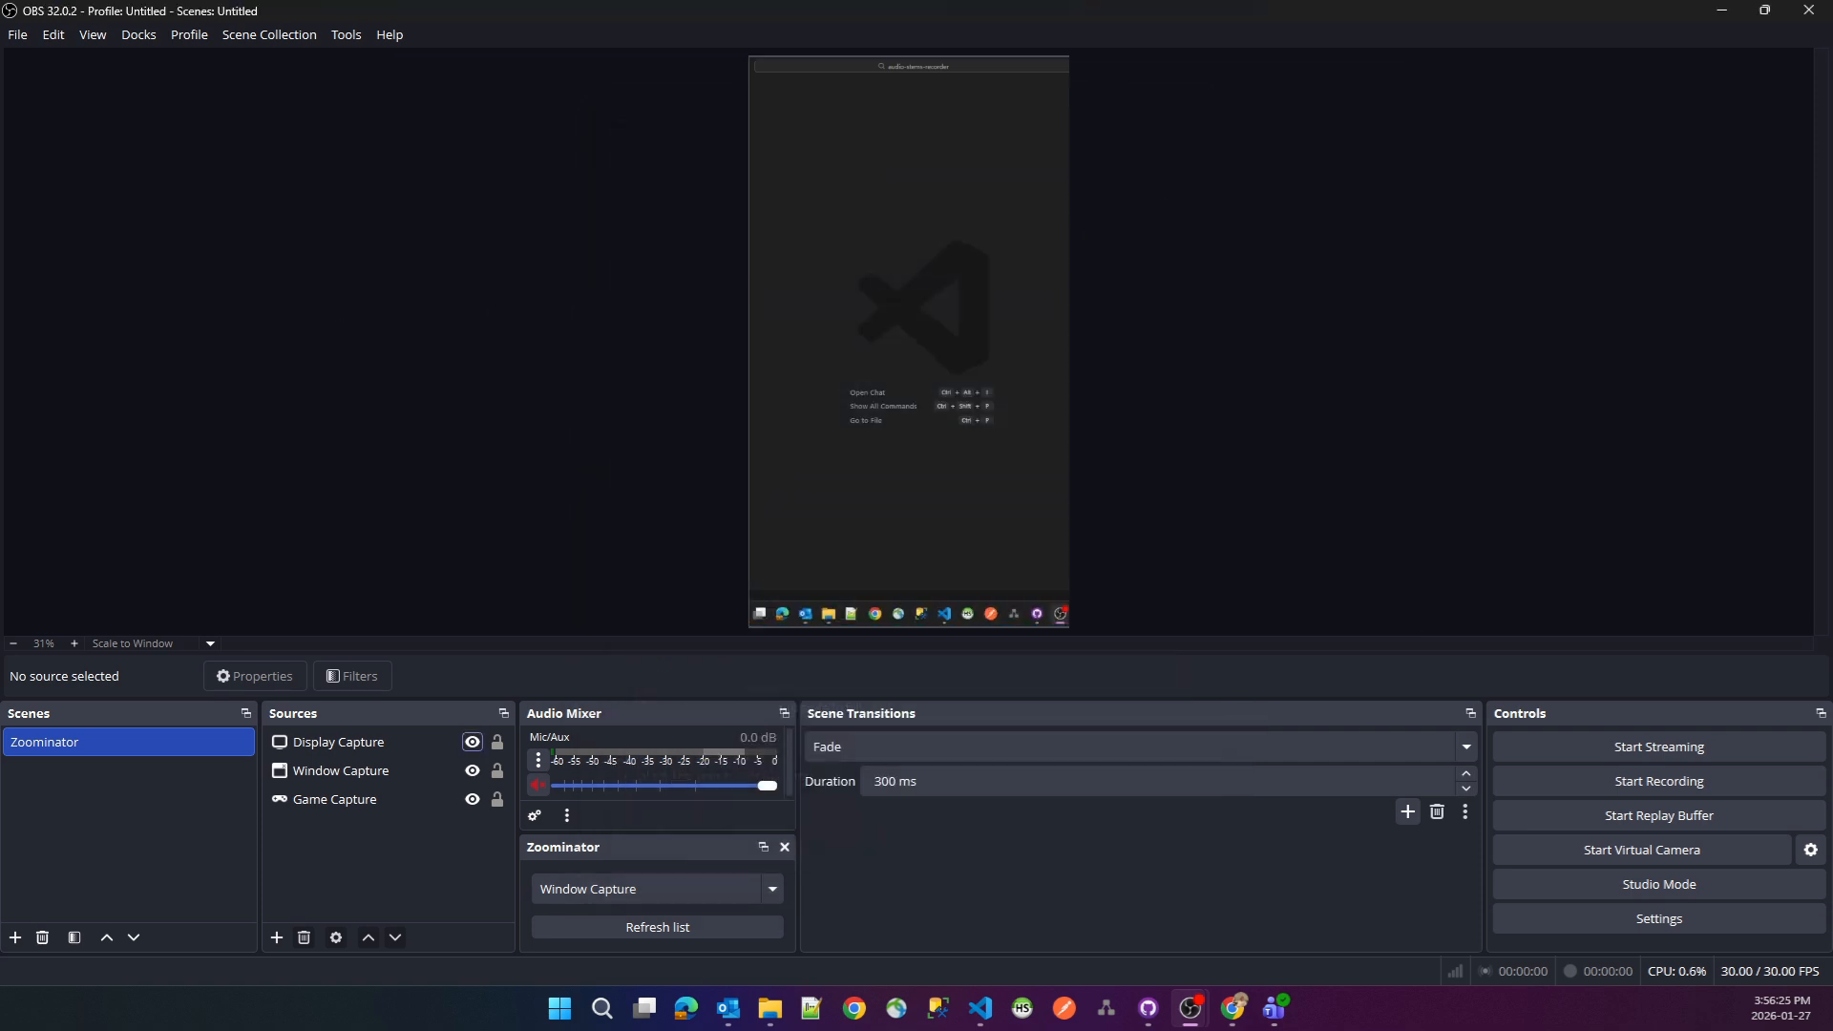
{"action": "key", "text": "ctrl+F1"}
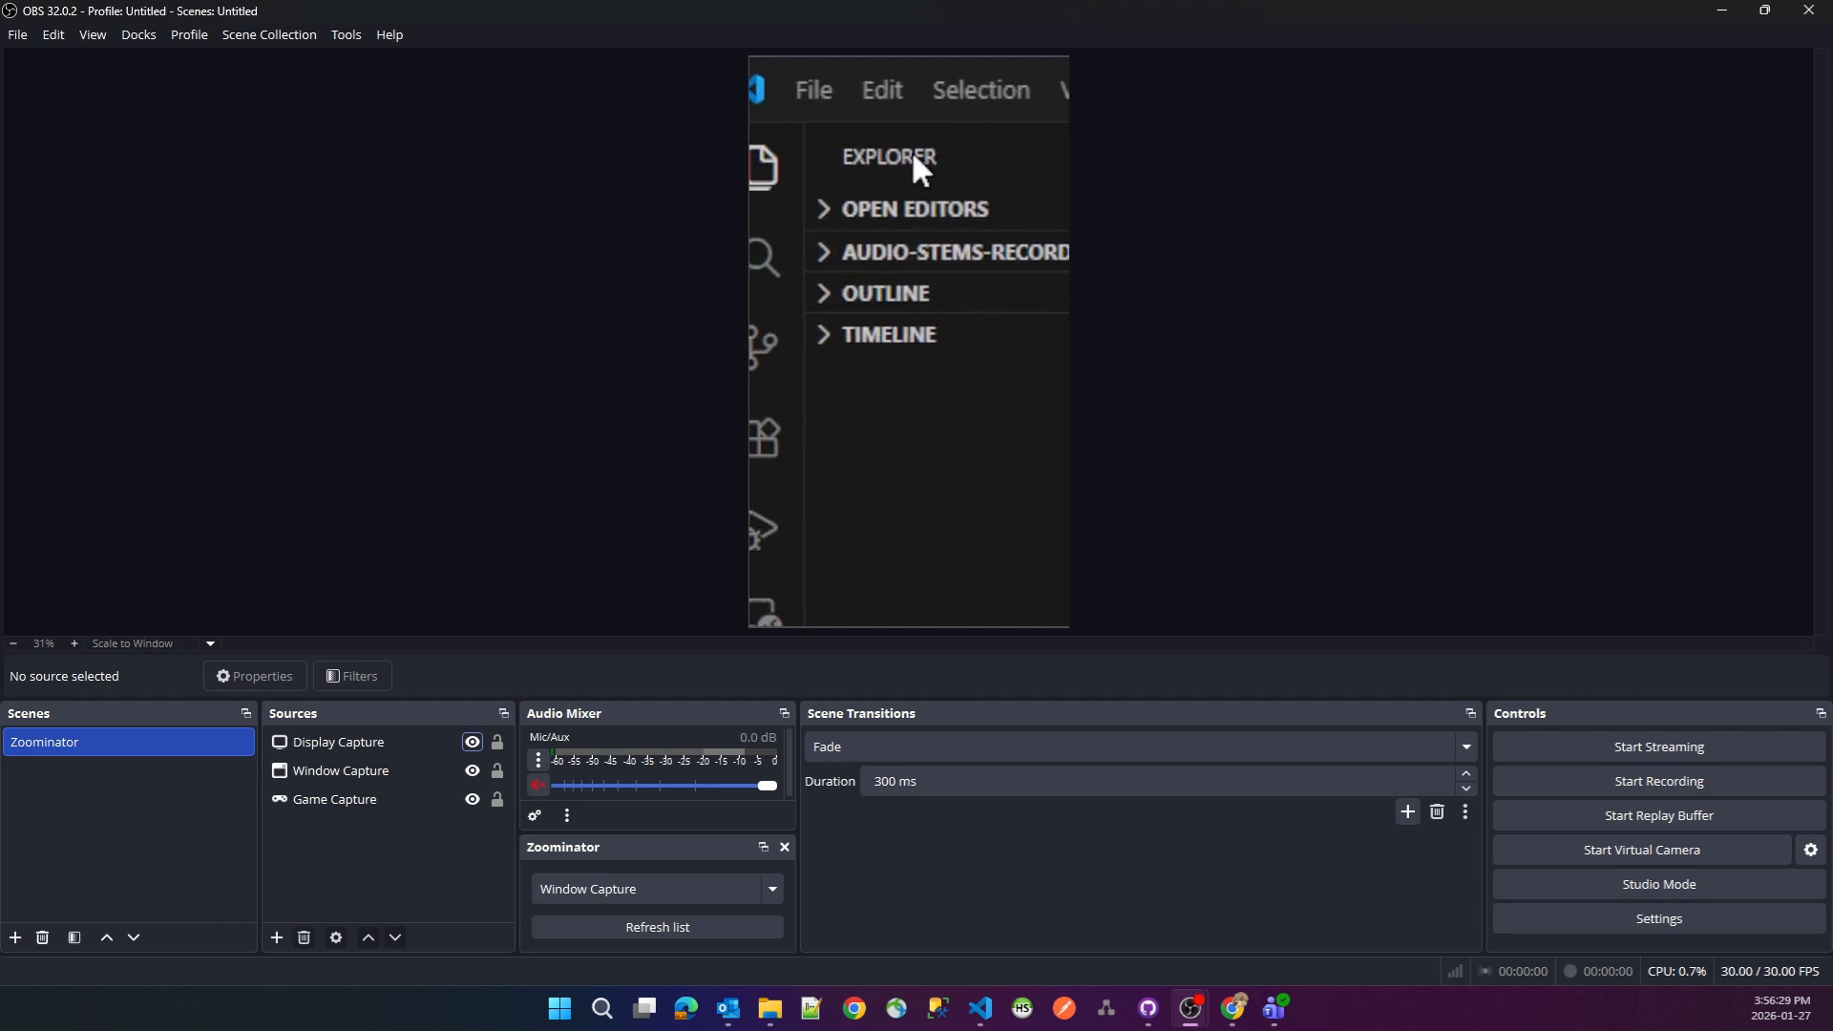
{"action": "key", "text": "ctrl+F1"}
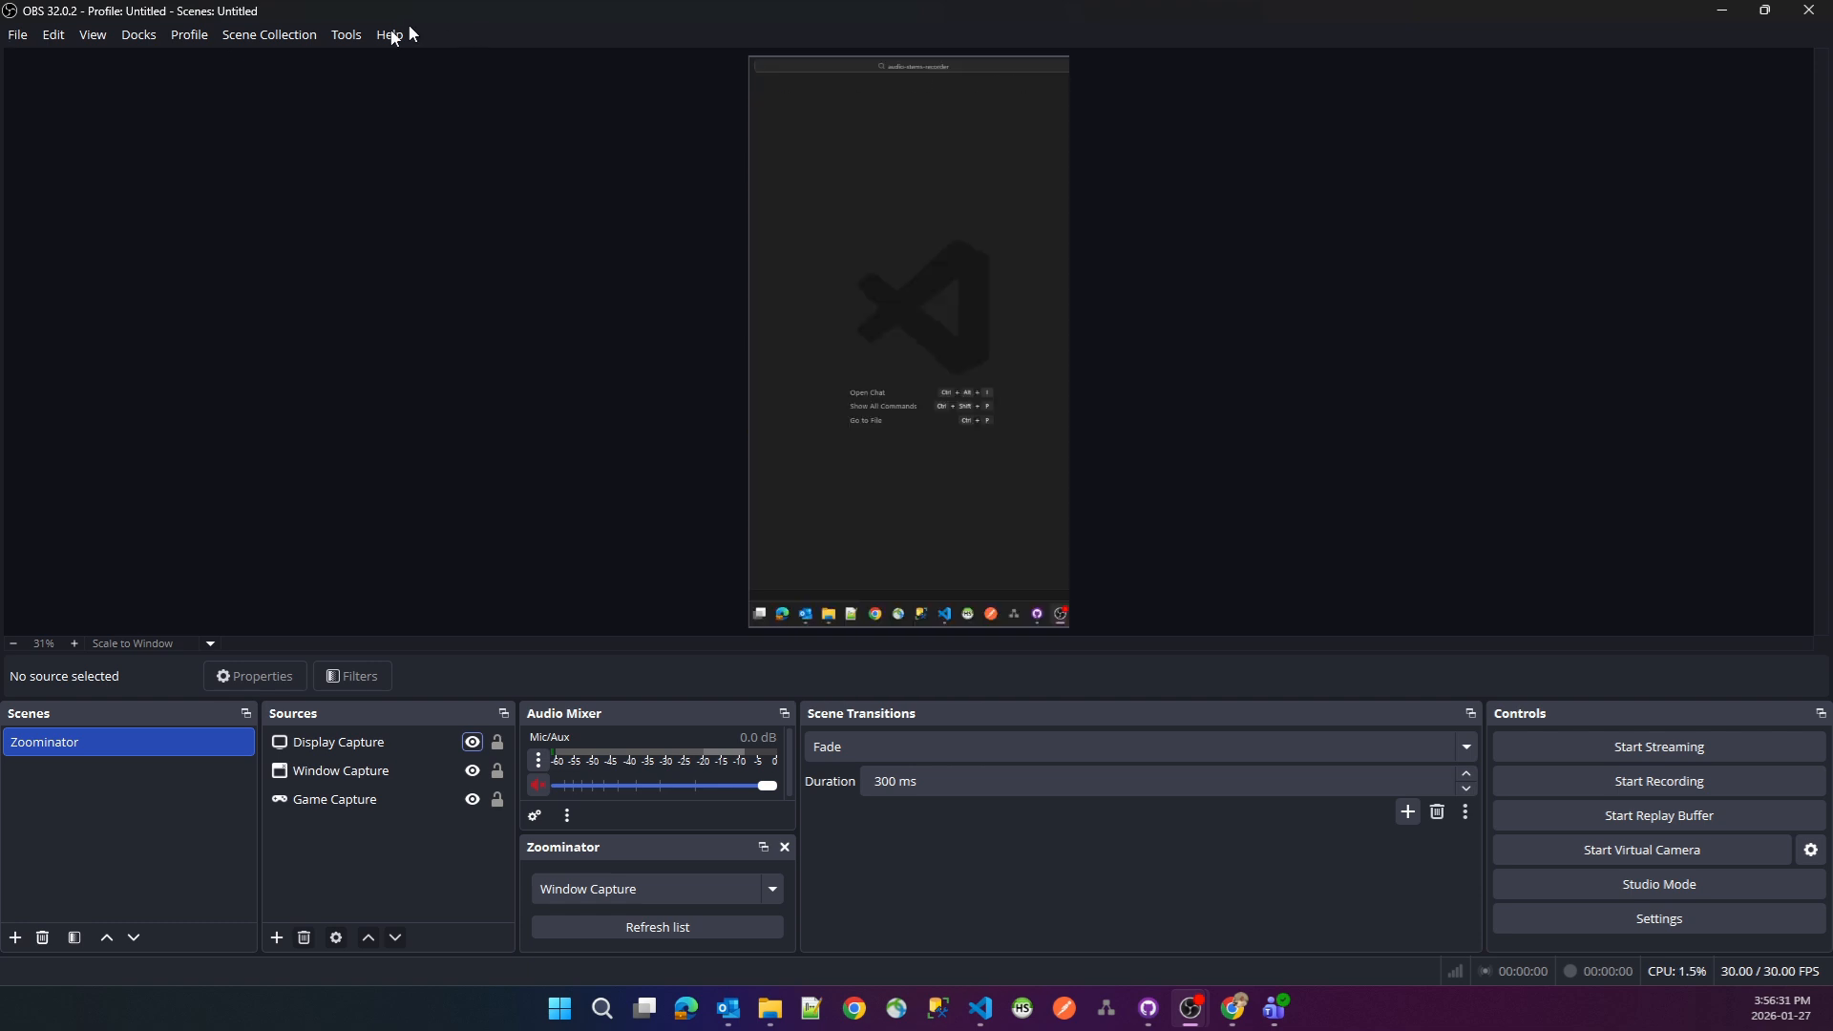
- Set Zoominator's zoom factor to 0, apply it, and toggle the zoom on and off to test it
{"action": "left_click", "coordinate": [346, 34]}
{"action": "left_click", "coordinate": [377, 283]}
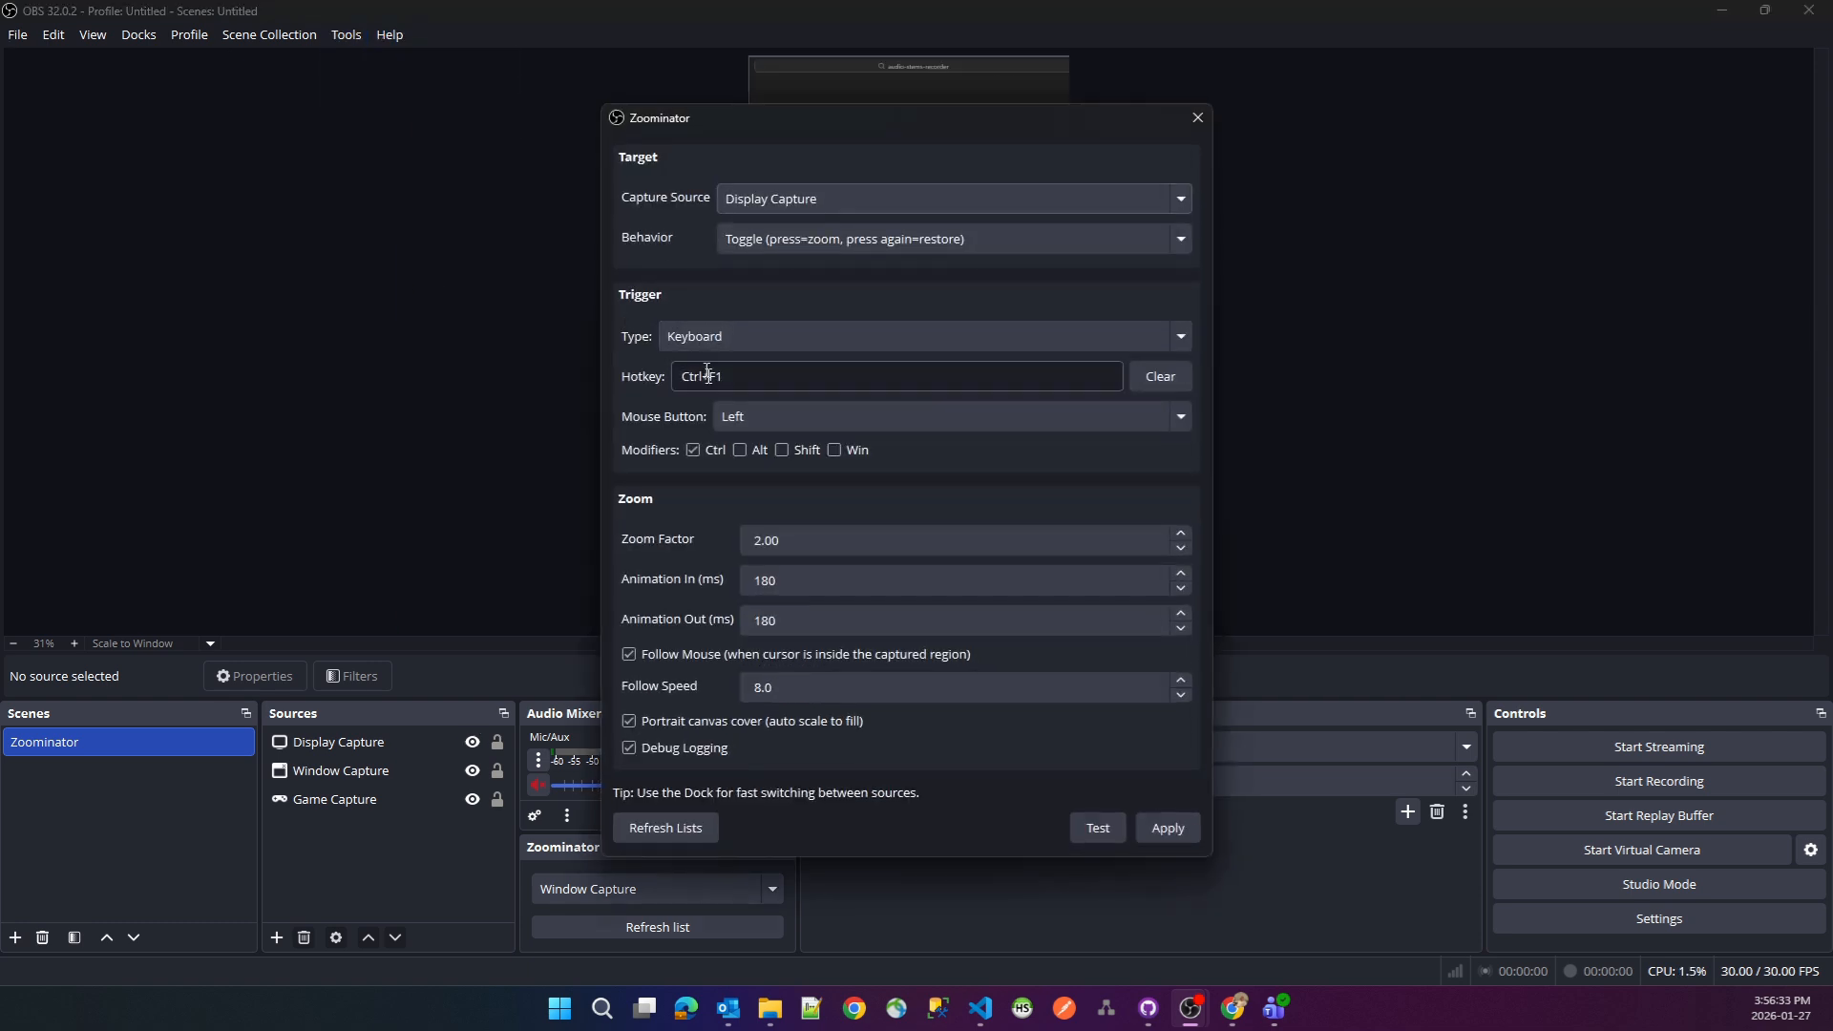
{"action": "left_click_drag", "start_coordinate": [810, 540], "coordinate": [684, 545]}
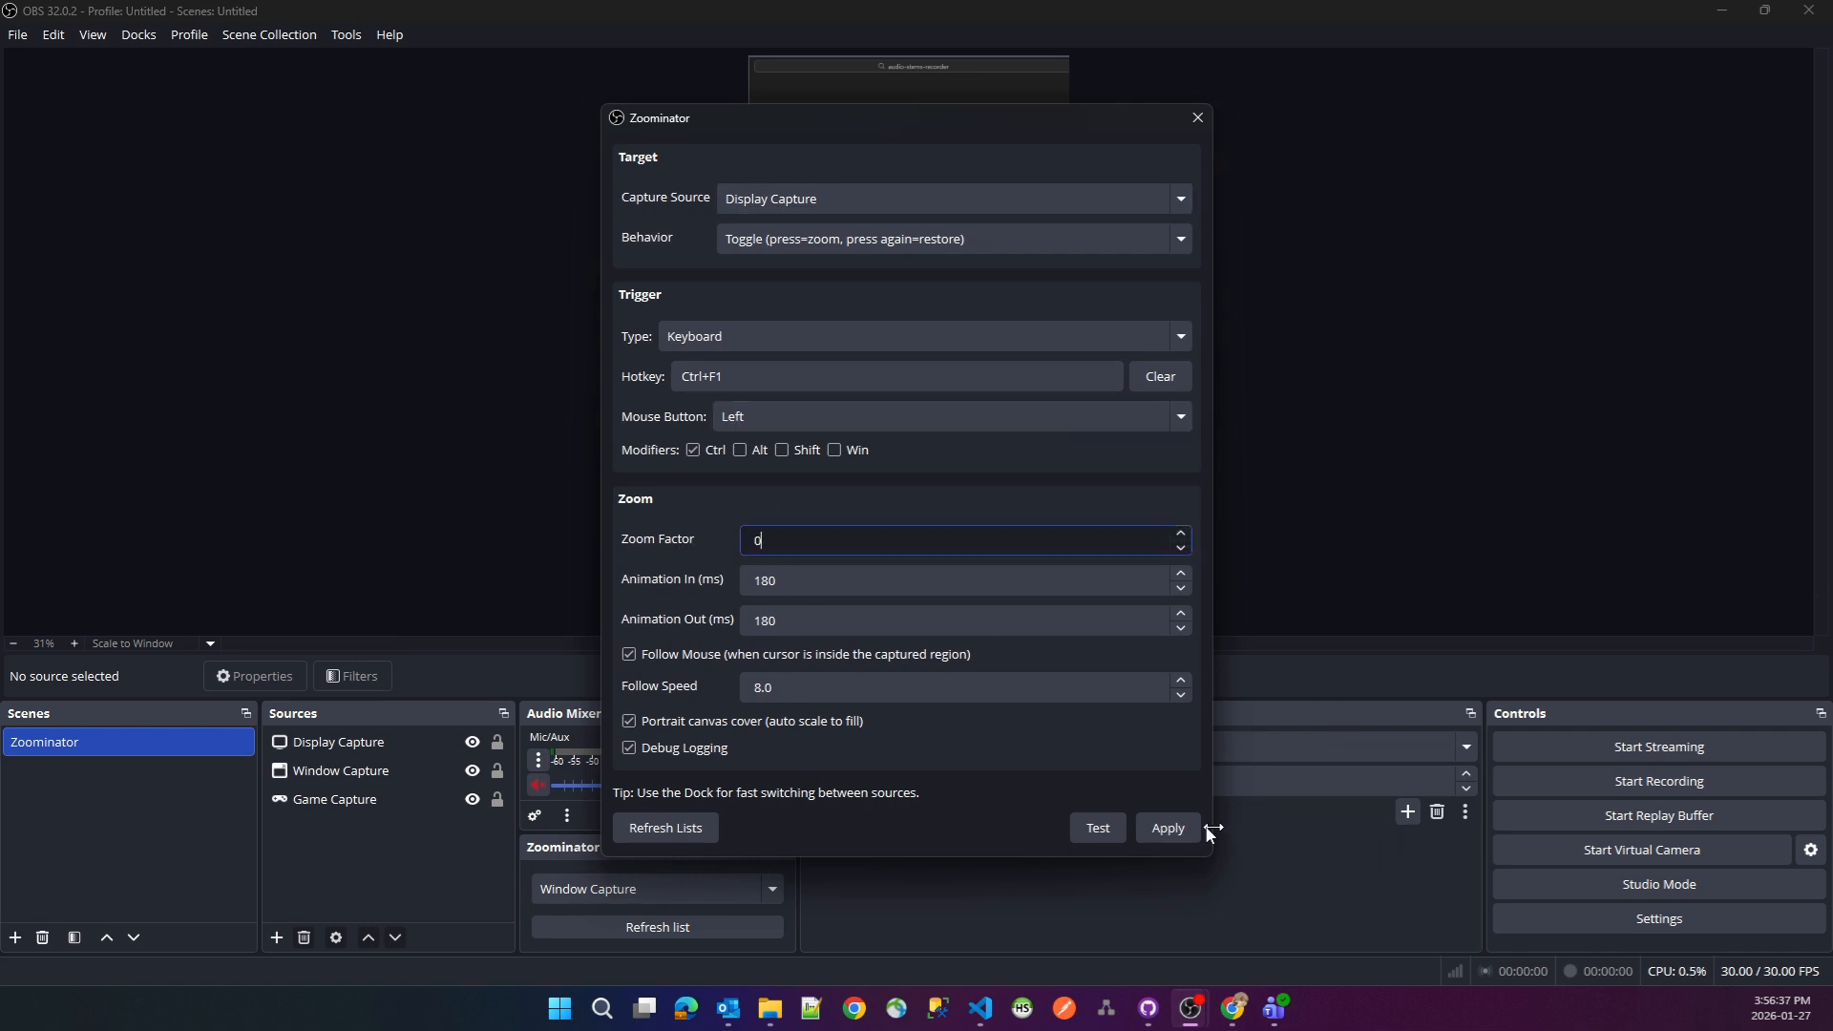
{"action": "type", "text": "0"}
{"action": "left_click", "coordinate": [1168, 828]}
{"action": "left_click", "coordinate": [1197, 116]}
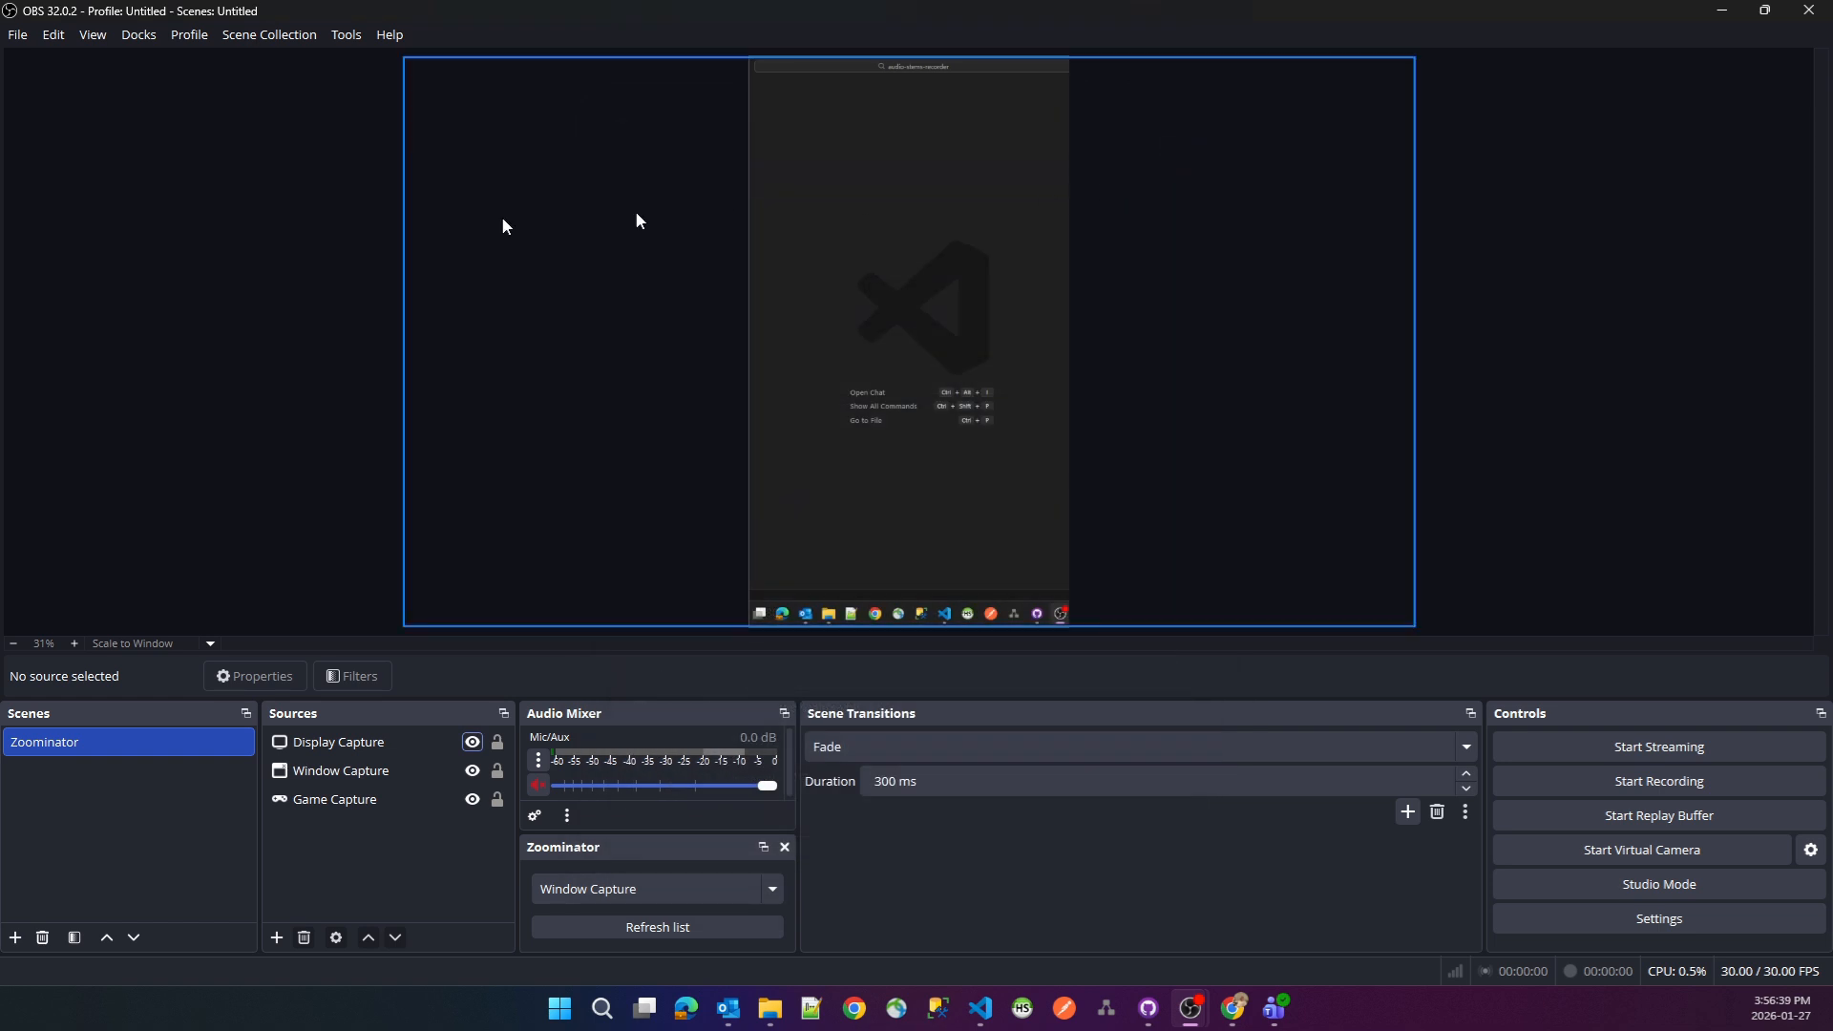
{"action": "key", "text": "ctrl+F1"}
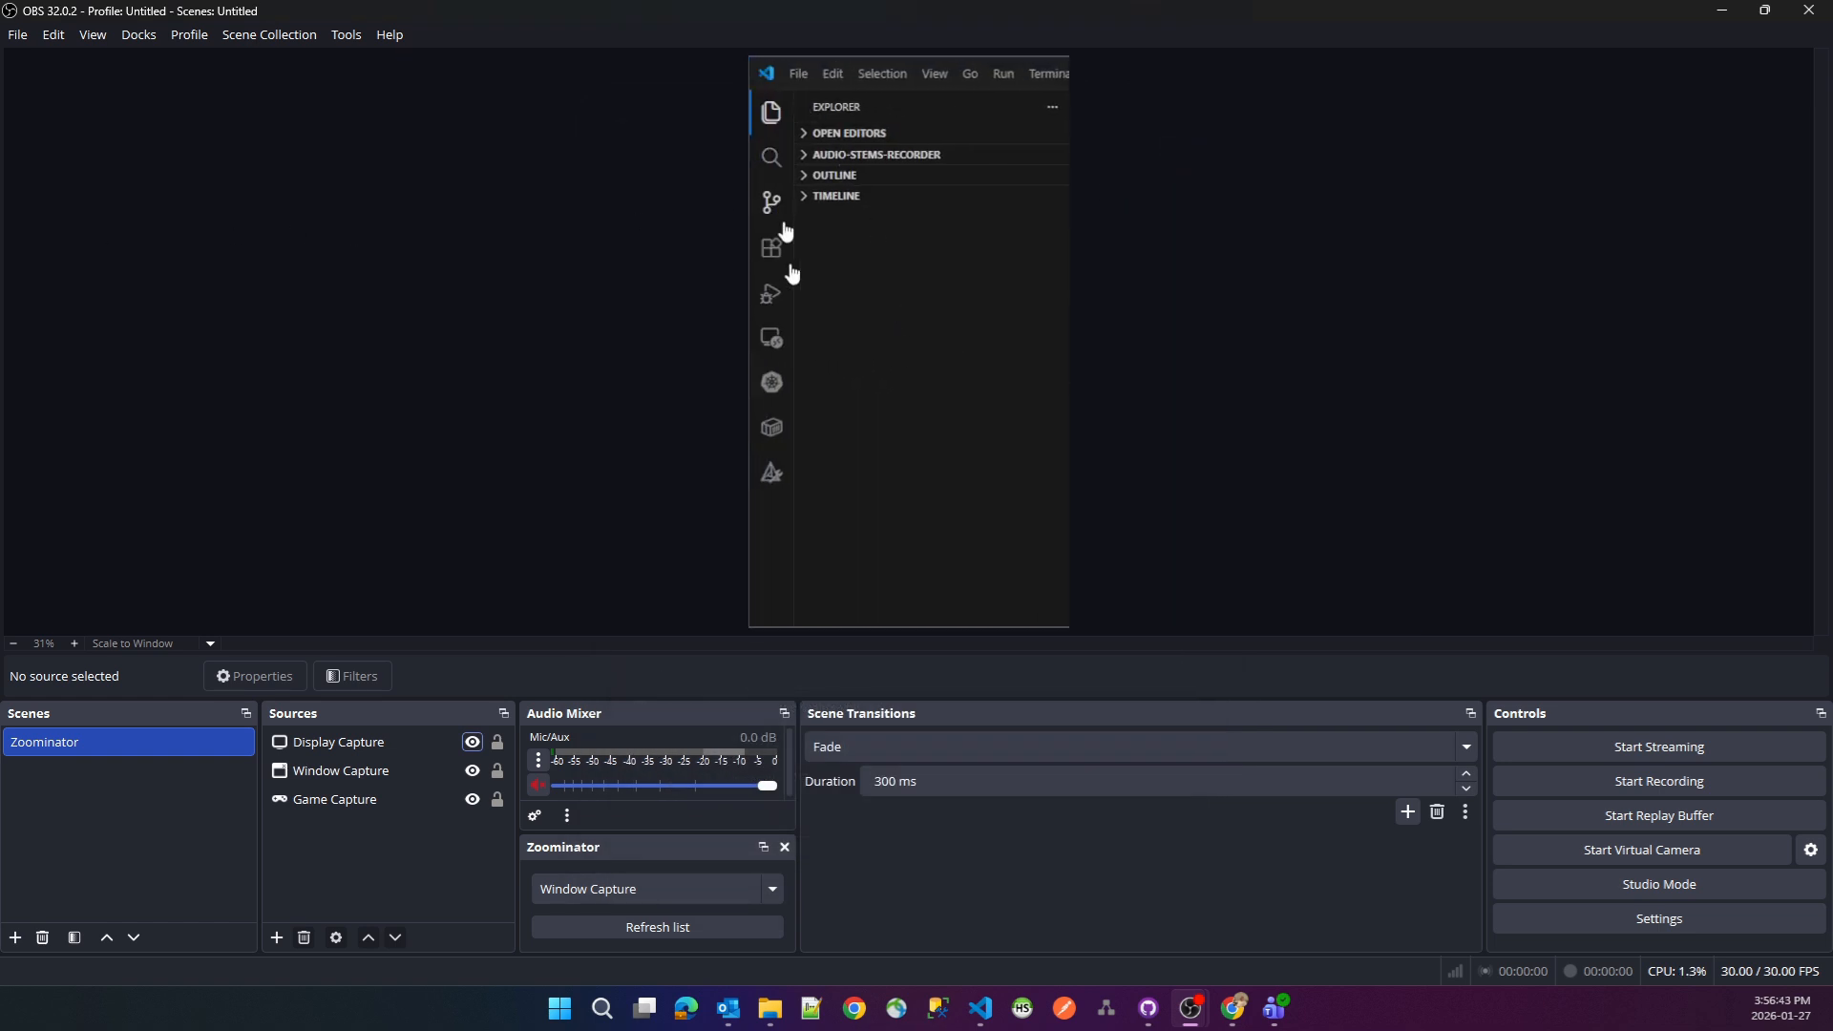
{"action": "key", "text": "ctrl+F1"}
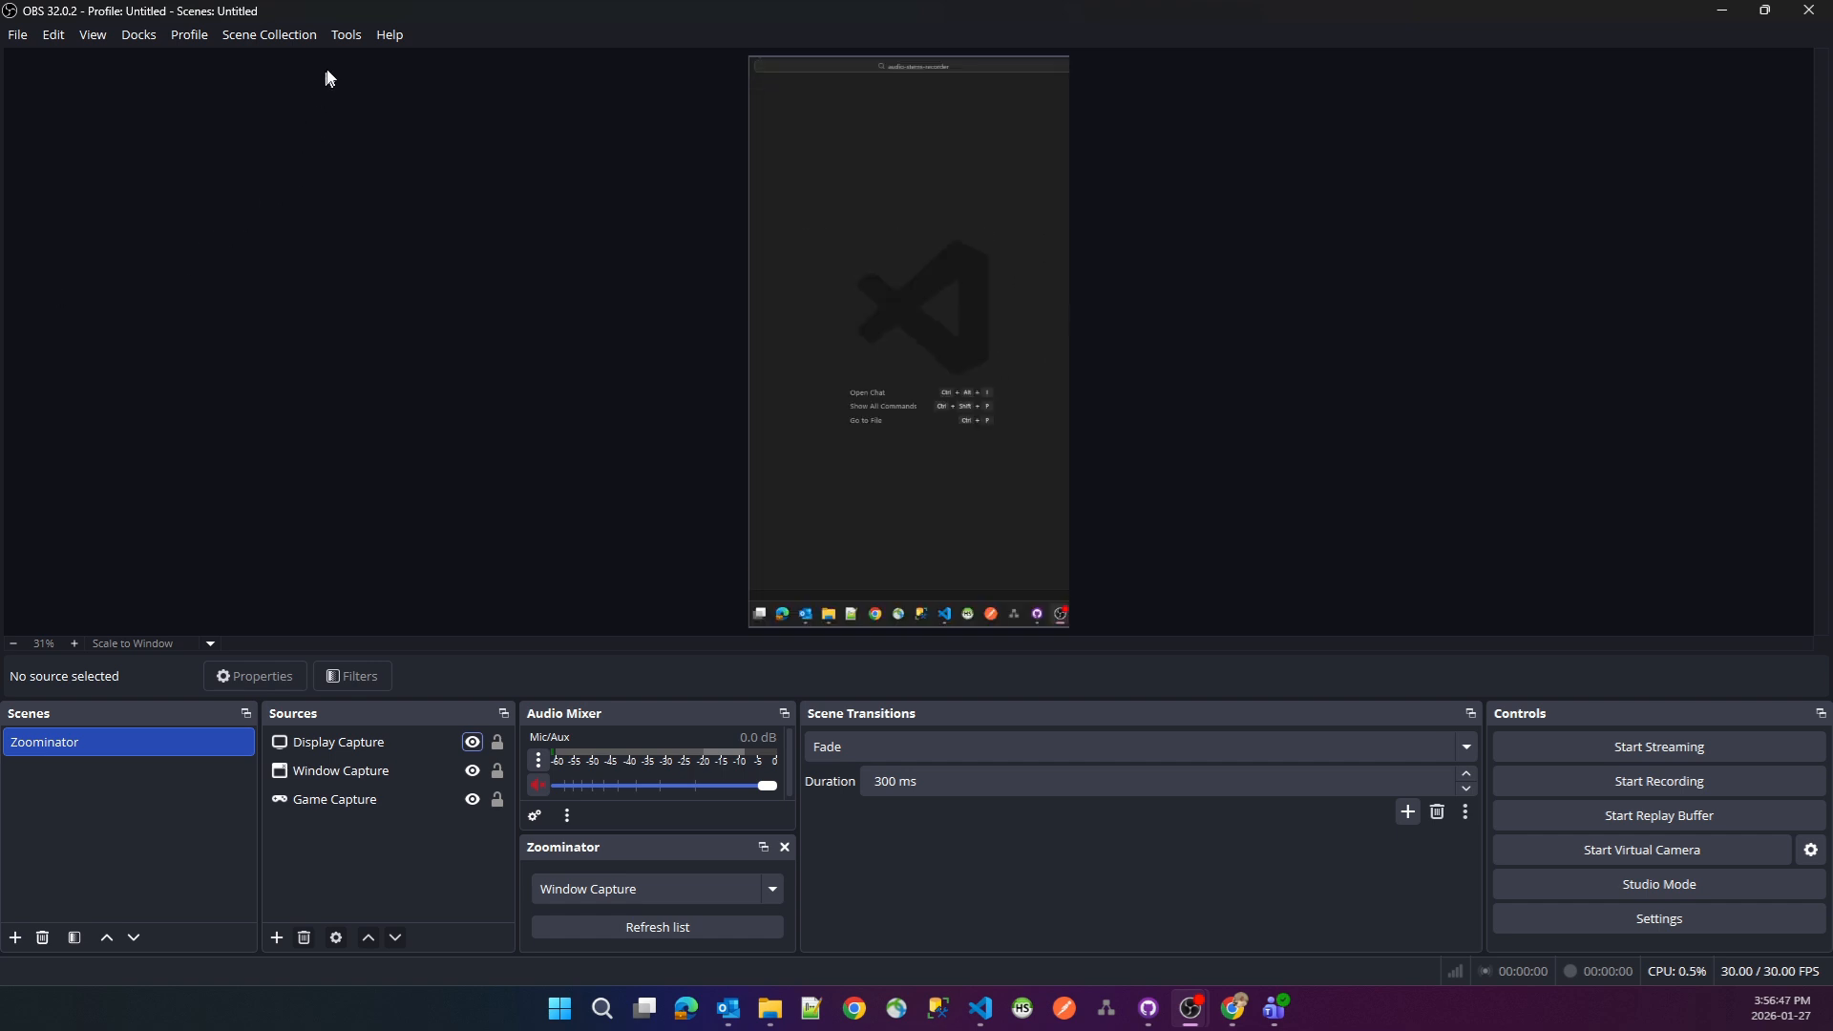
- Set Zoominator's follow speed to 12, apply it, and test how the zoomed view follows the mouse
{"action": "left_click", "coordinate": [346, 35]}
{"action": "left_click", "coordinate": [401, 282]}
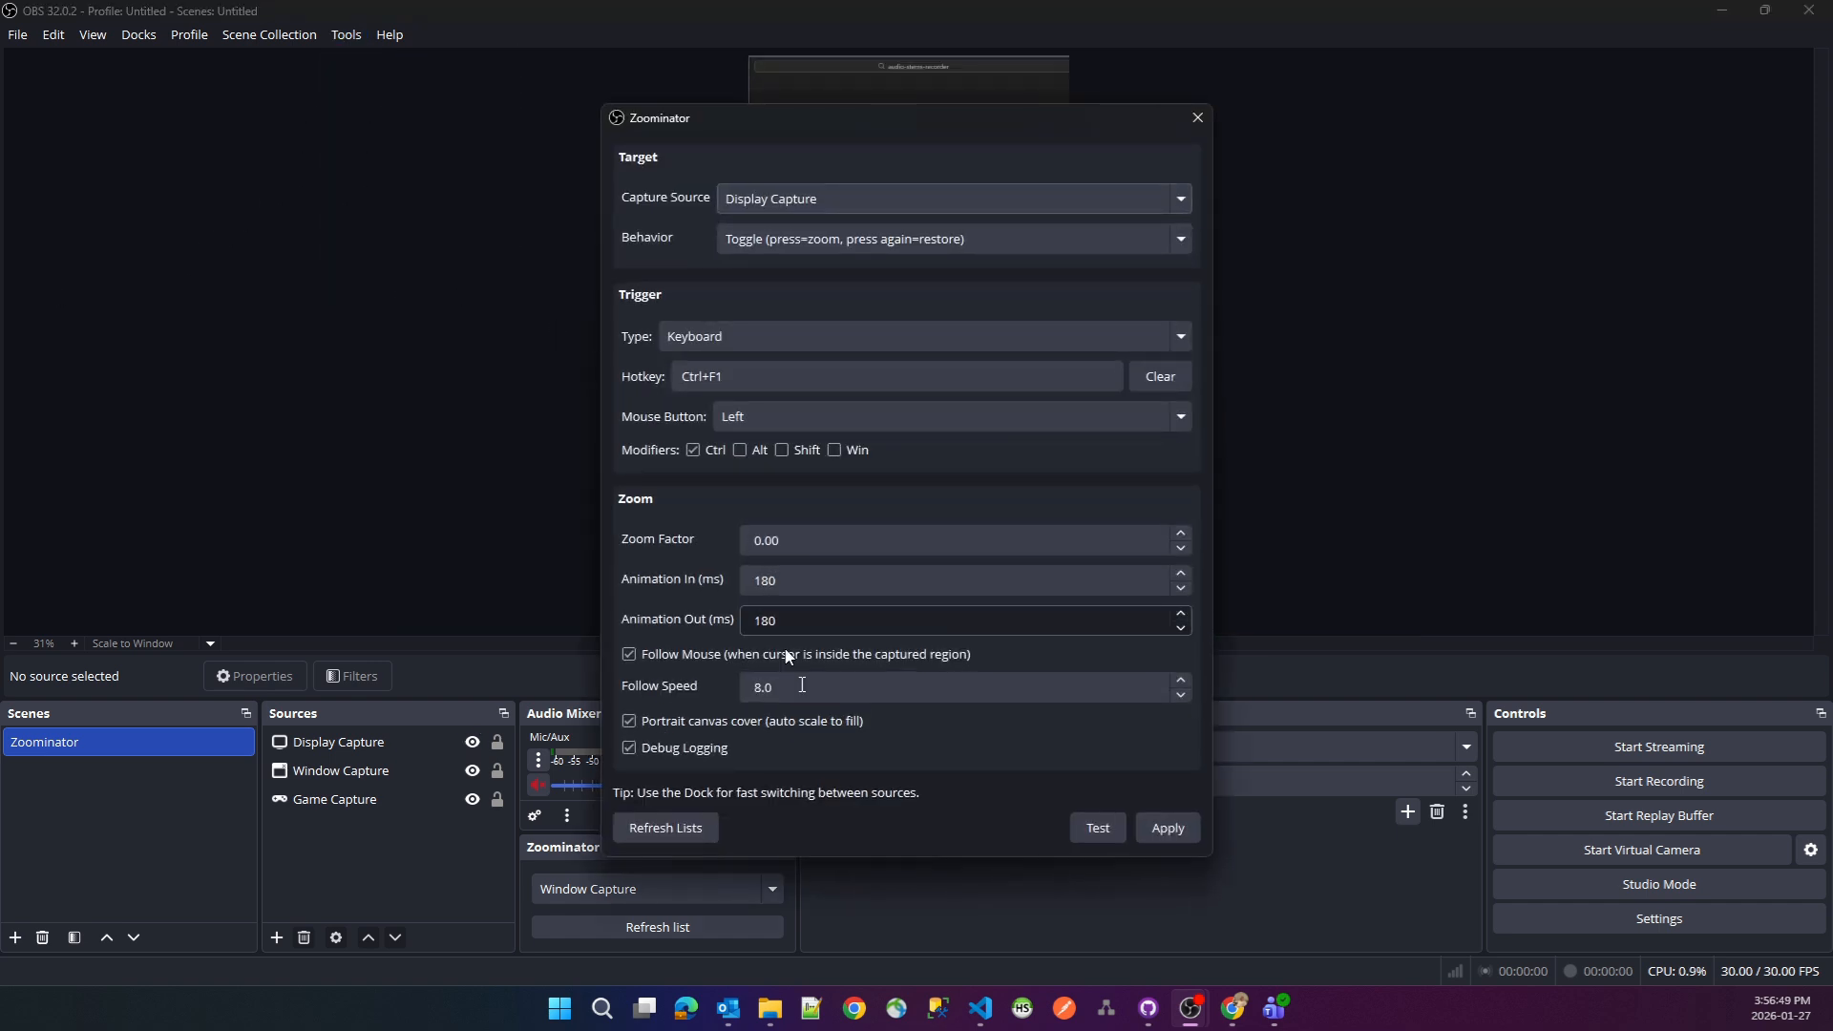
{"action": "double_click", "coordinate": [802, 686]}
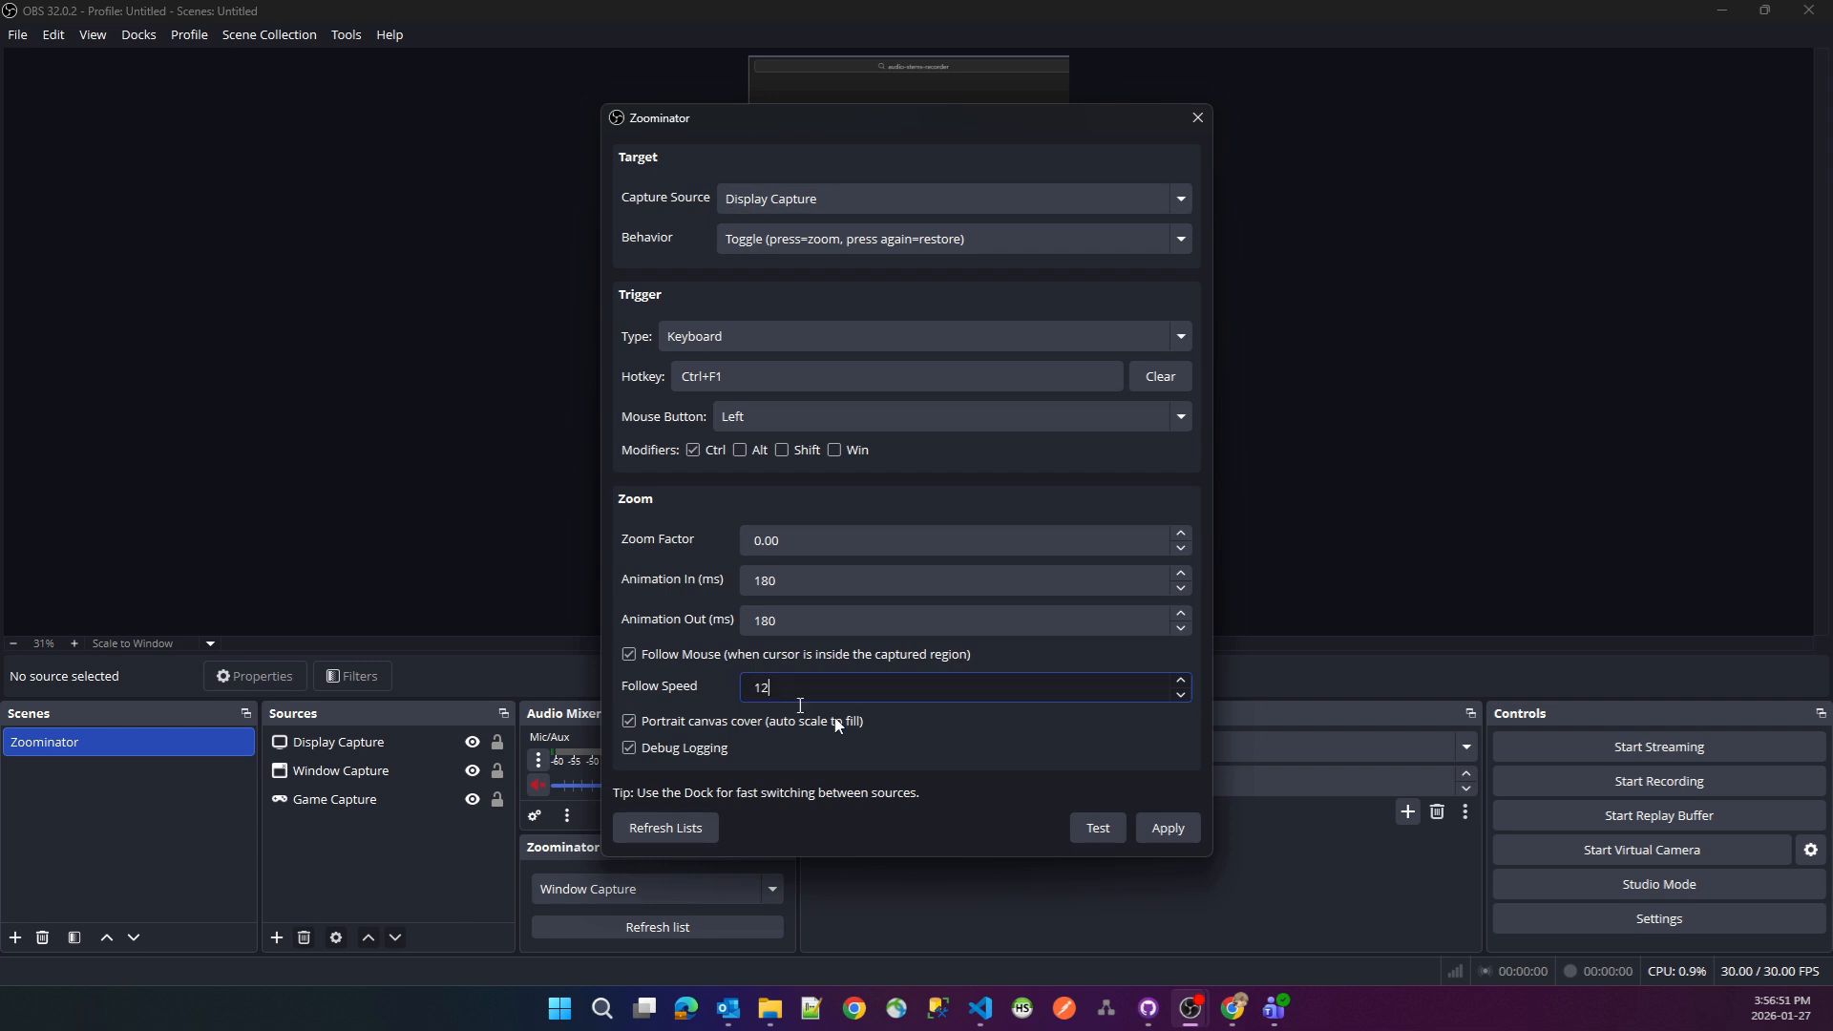
{"action": "type", "text": "12"}
{"action": "left_click", "coordinate": [1168, 828]}
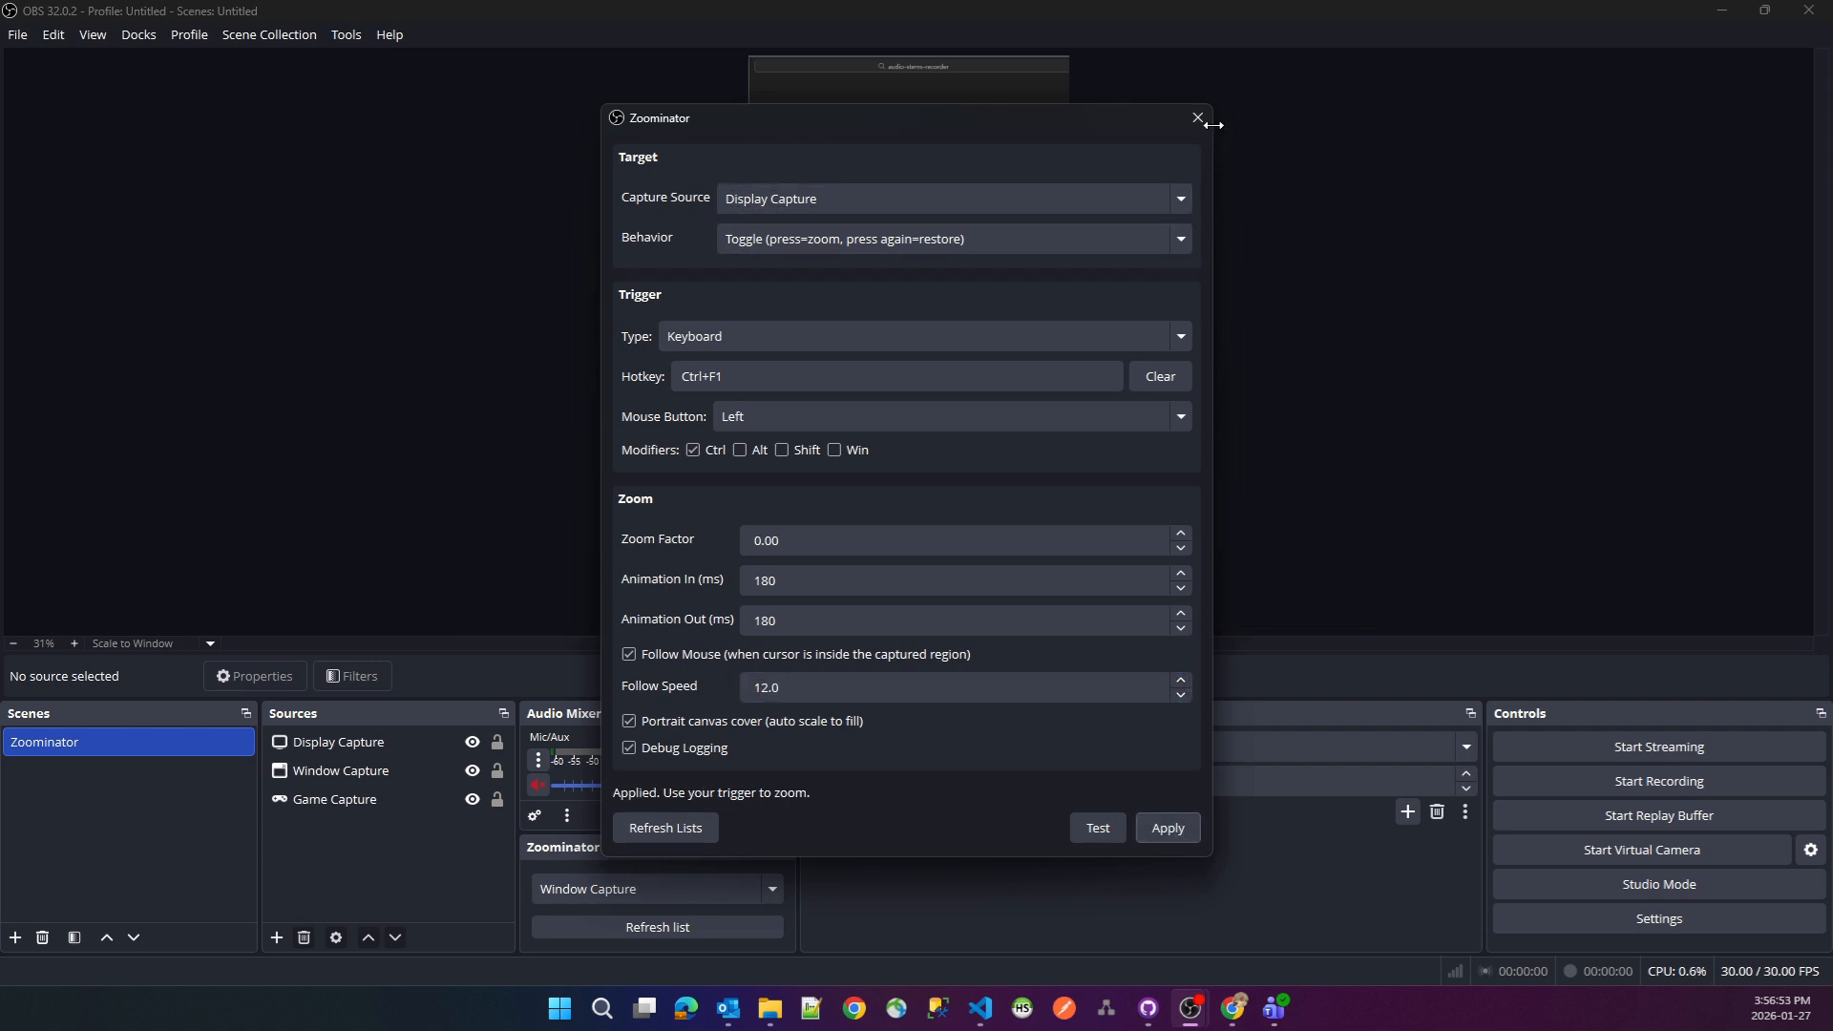
{"action": "left_click", "coordinate": [1197, 118]}
{"action": "key", "text": "ctrl+F1"}
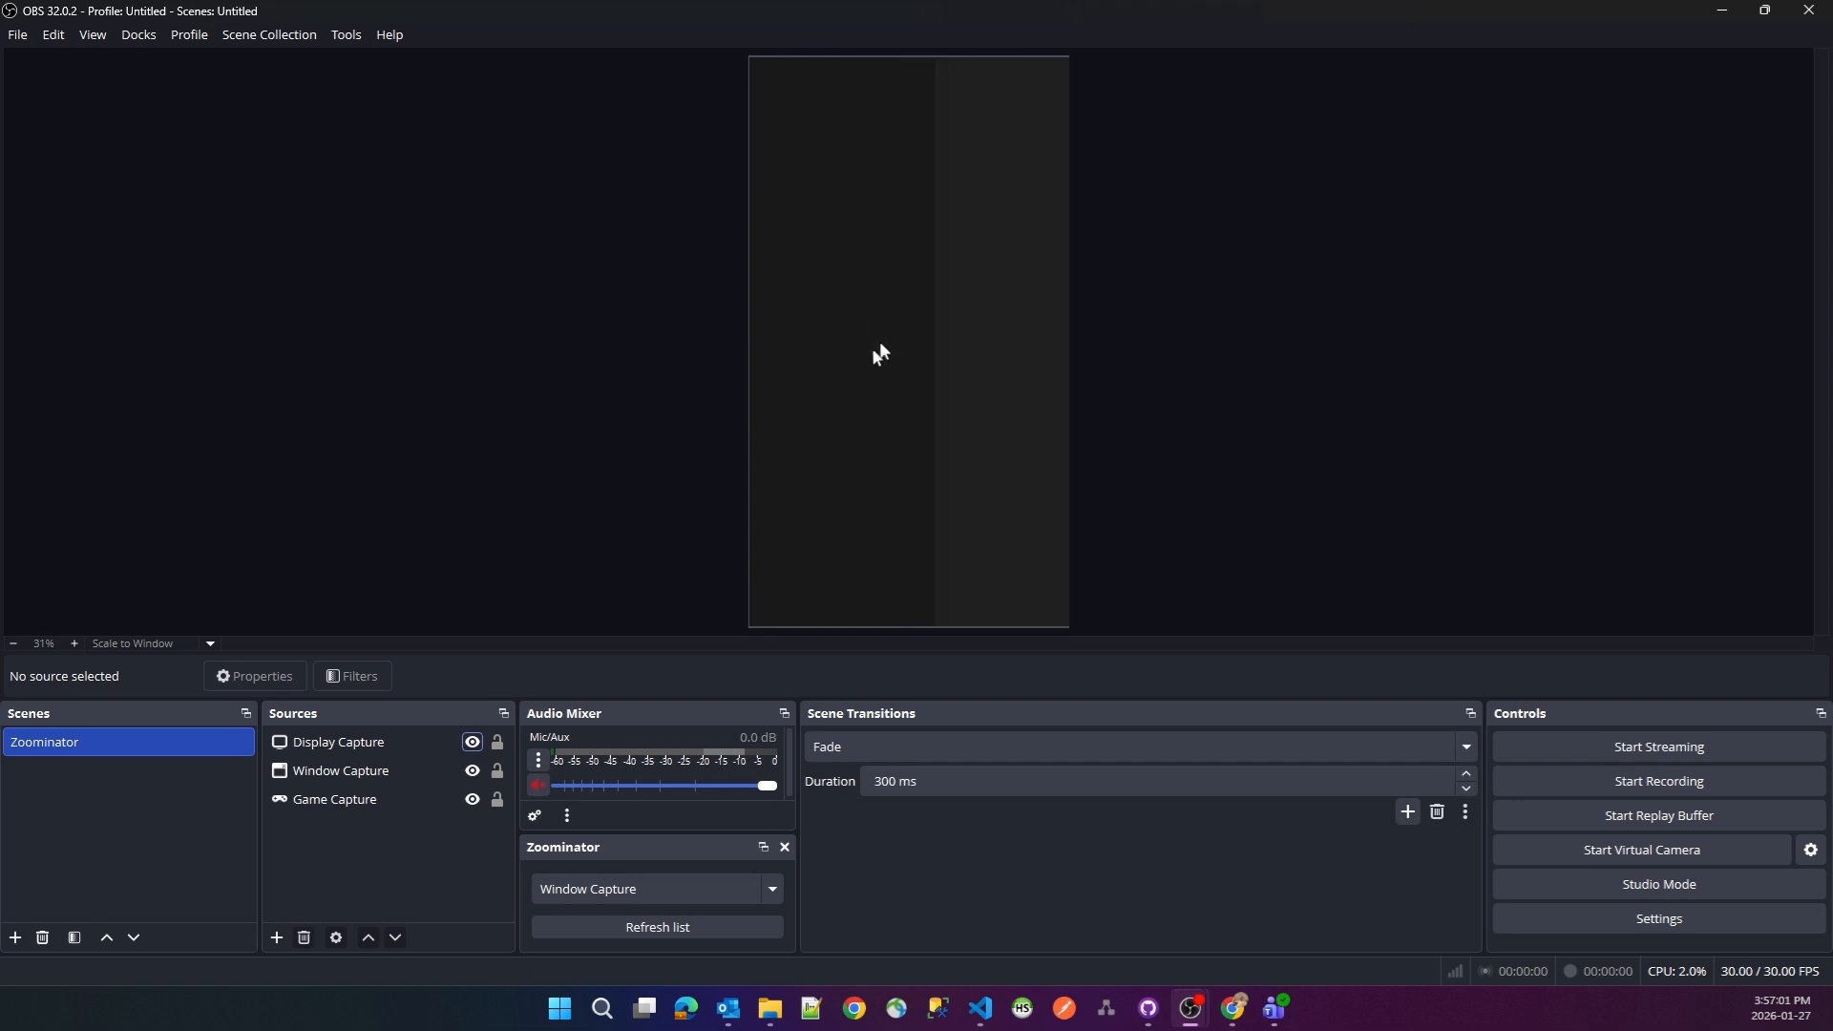
{"action": "key", "text": "ctrl+F1"}
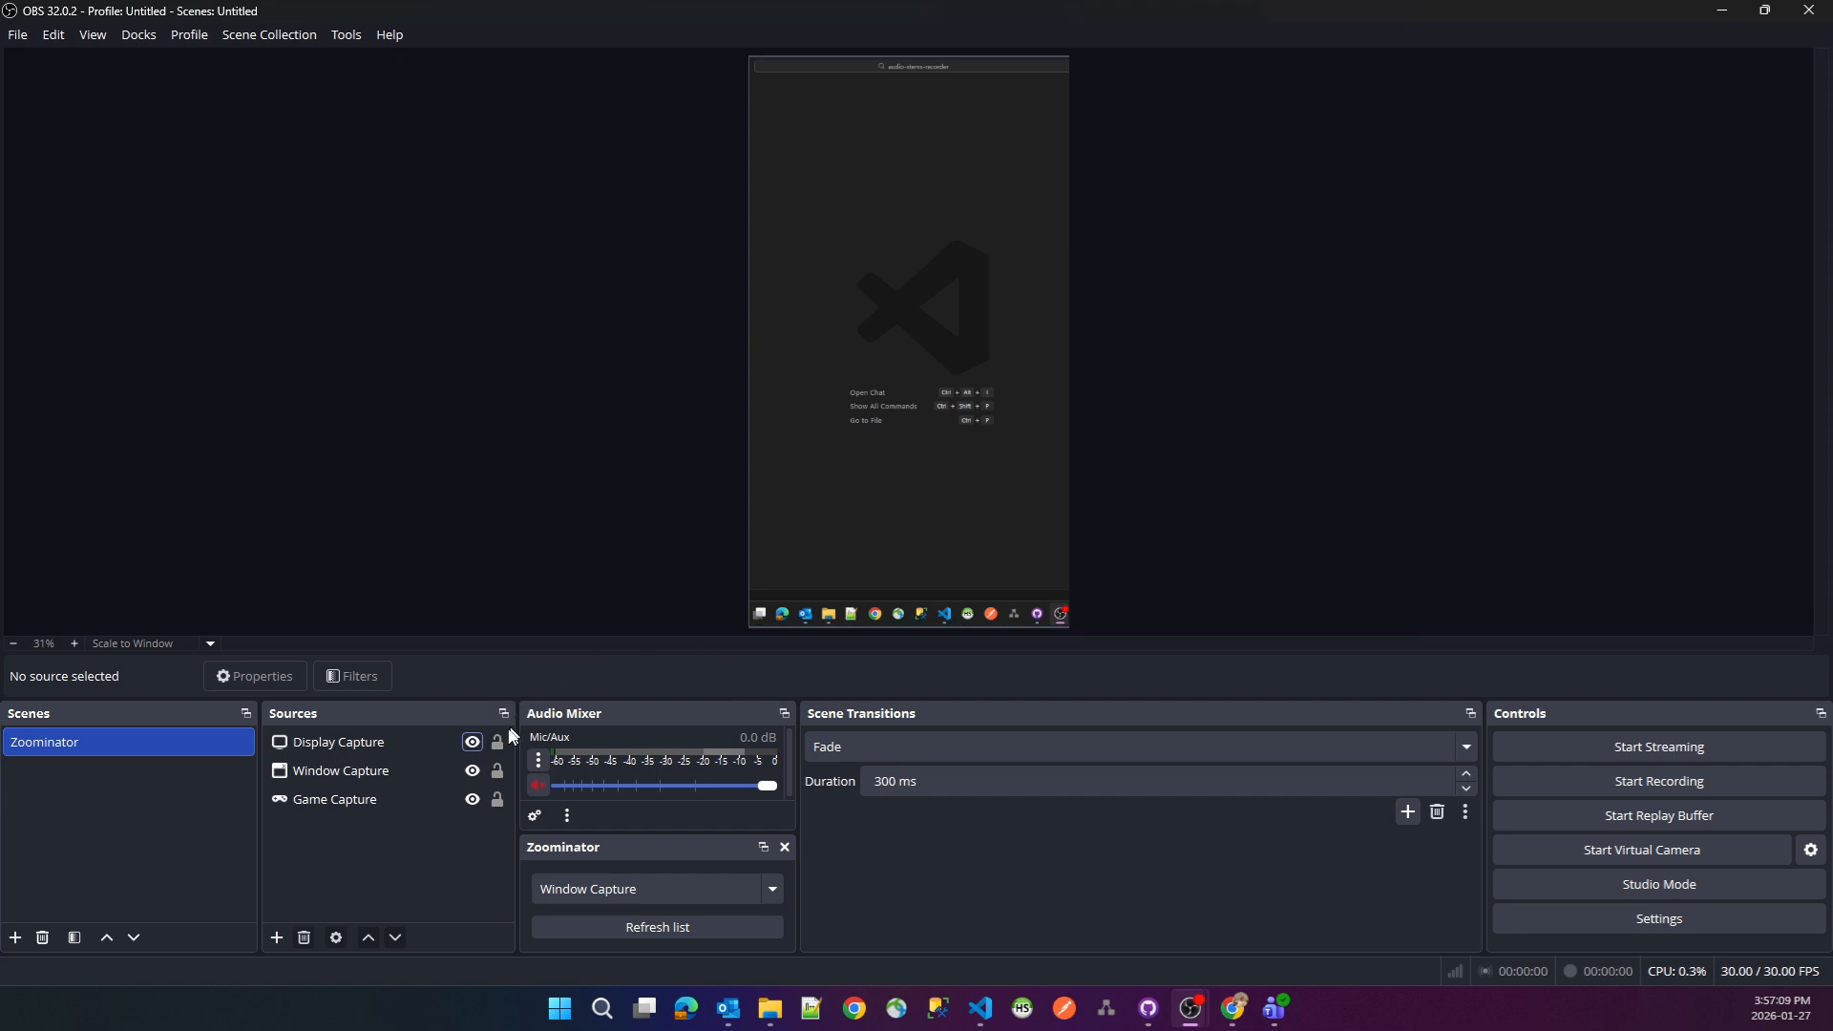
- Examine the Game, Window and Display Capture sources and Zoominator's dock source choices, and open the Zoominator settings
{"action": "left_click", "coordinate": [340, 808]}
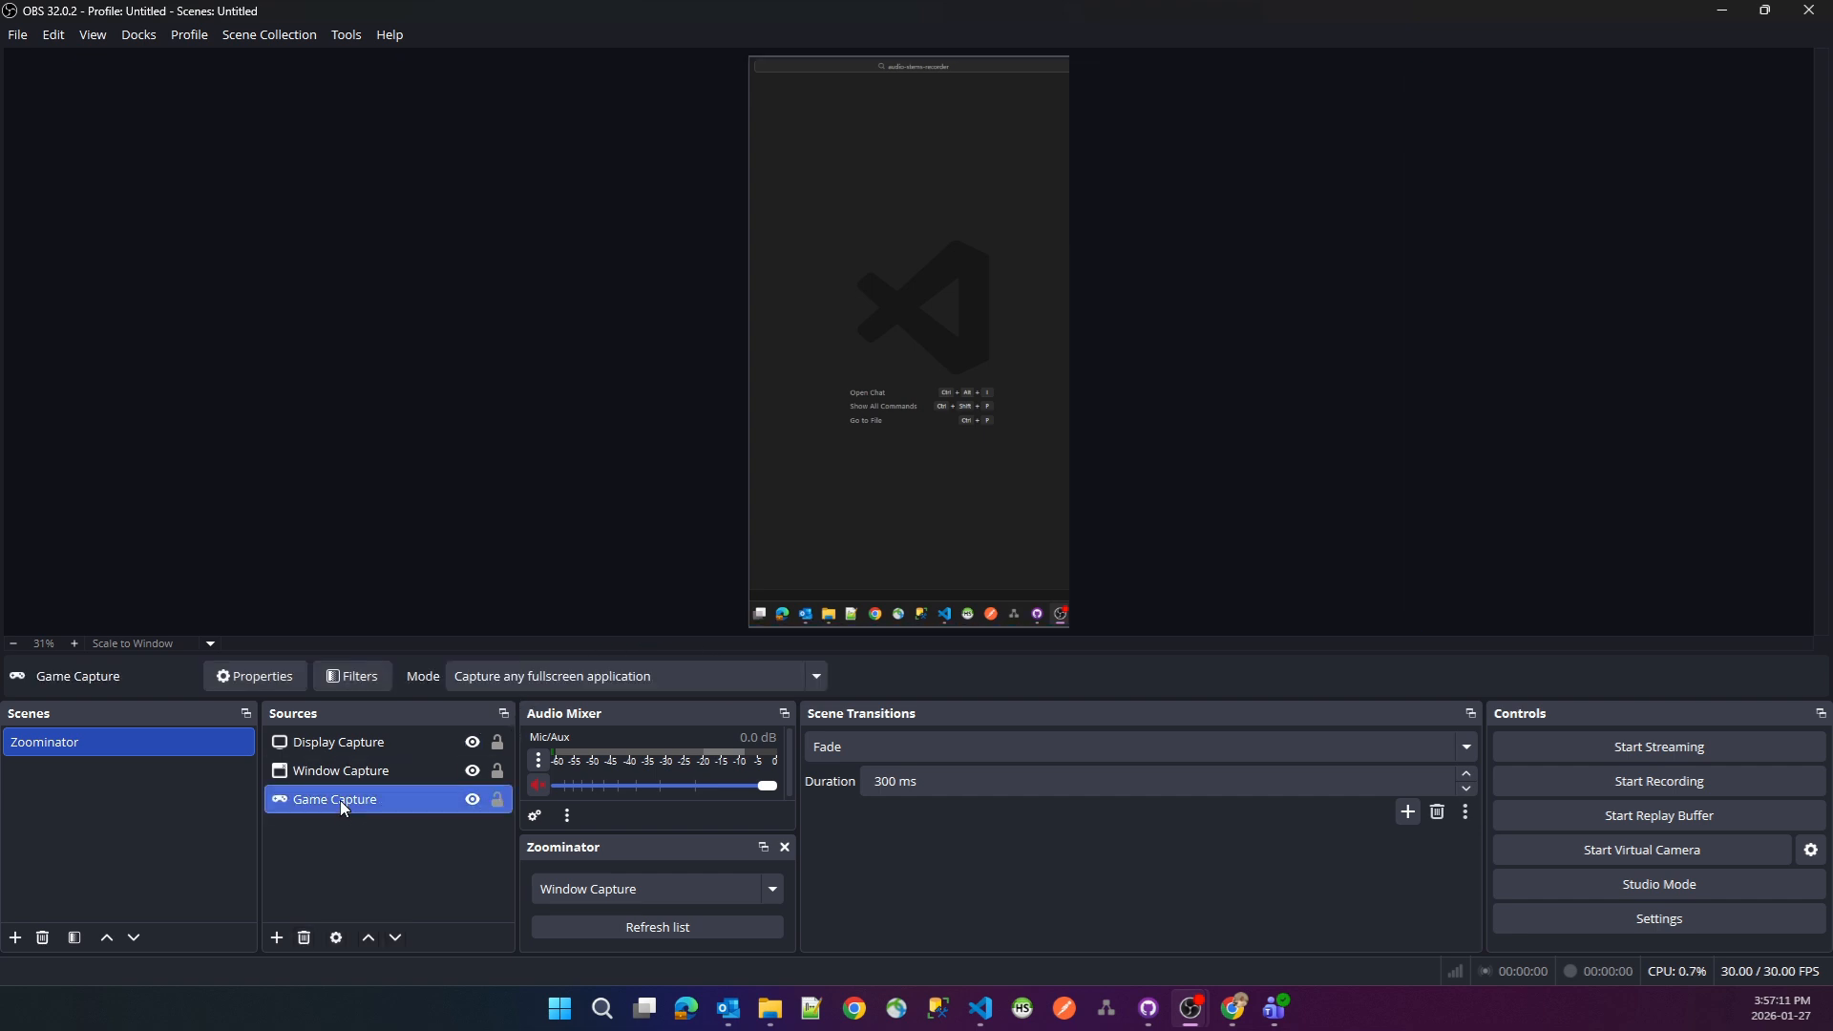
{"action": "left_click", "coordinate": [342, 771]}
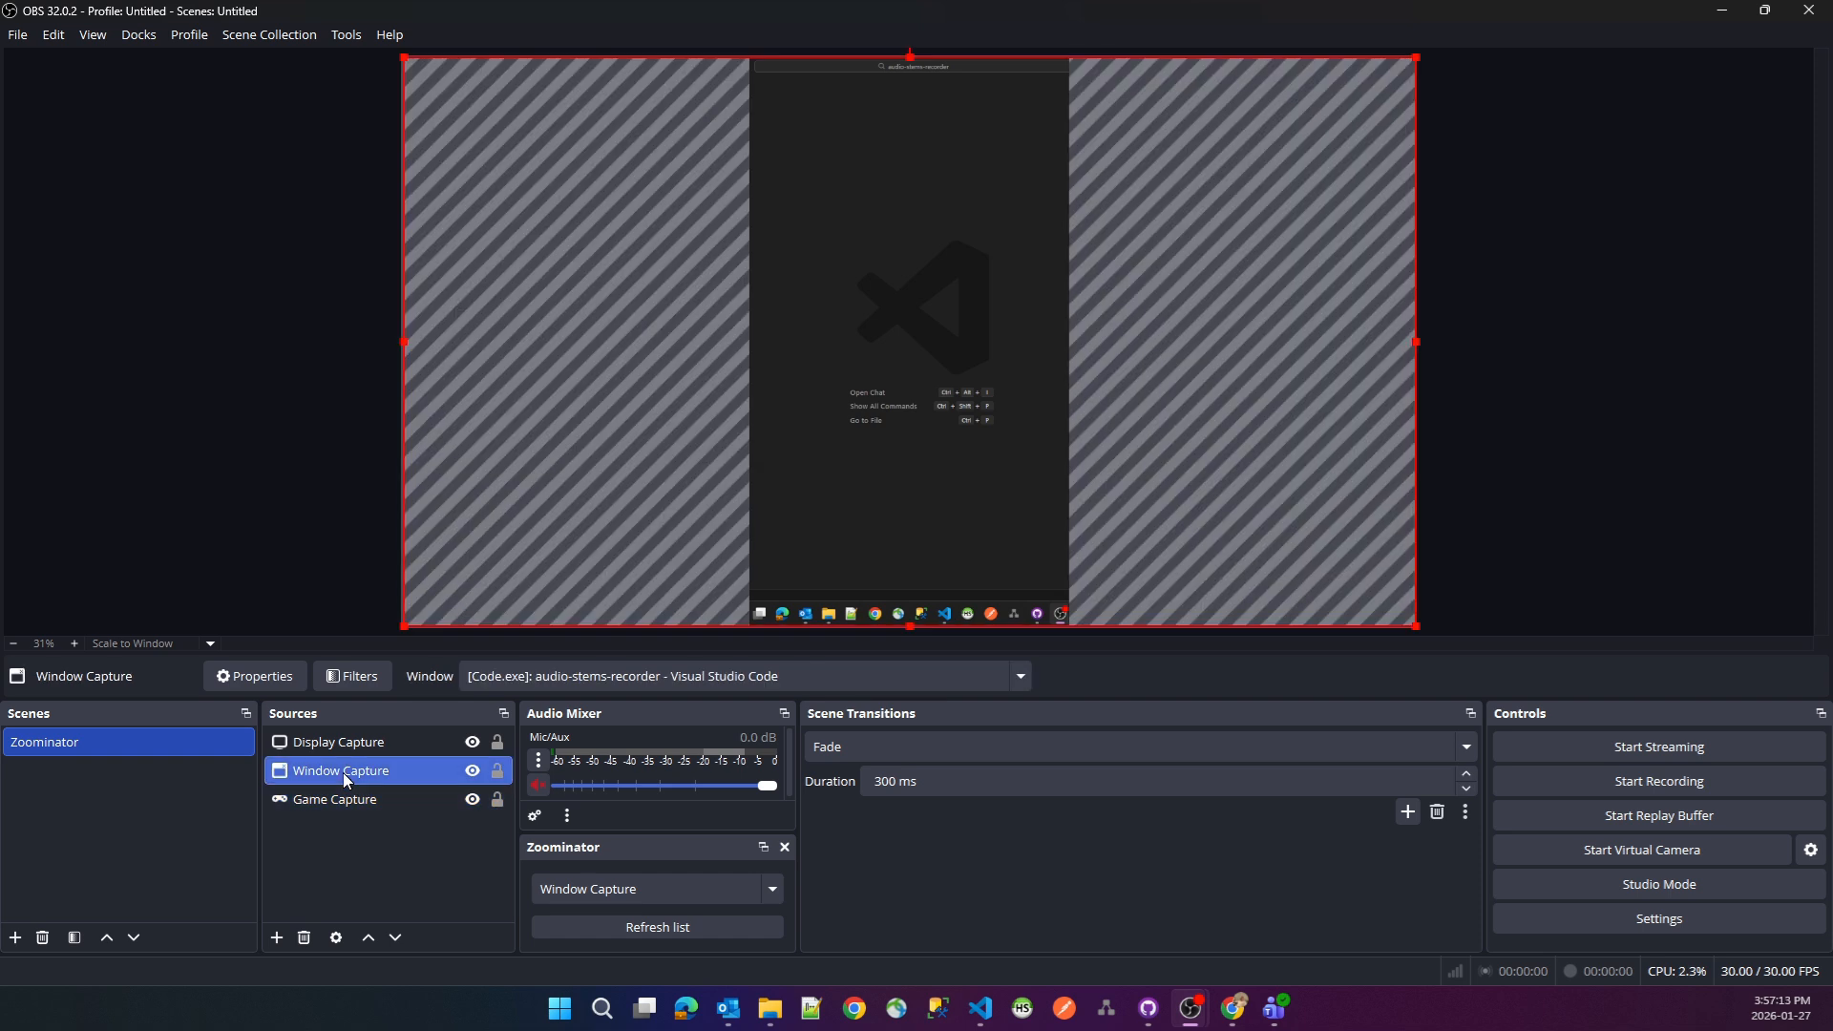
{"action": "left_click", "coordinate": [346, 739]}
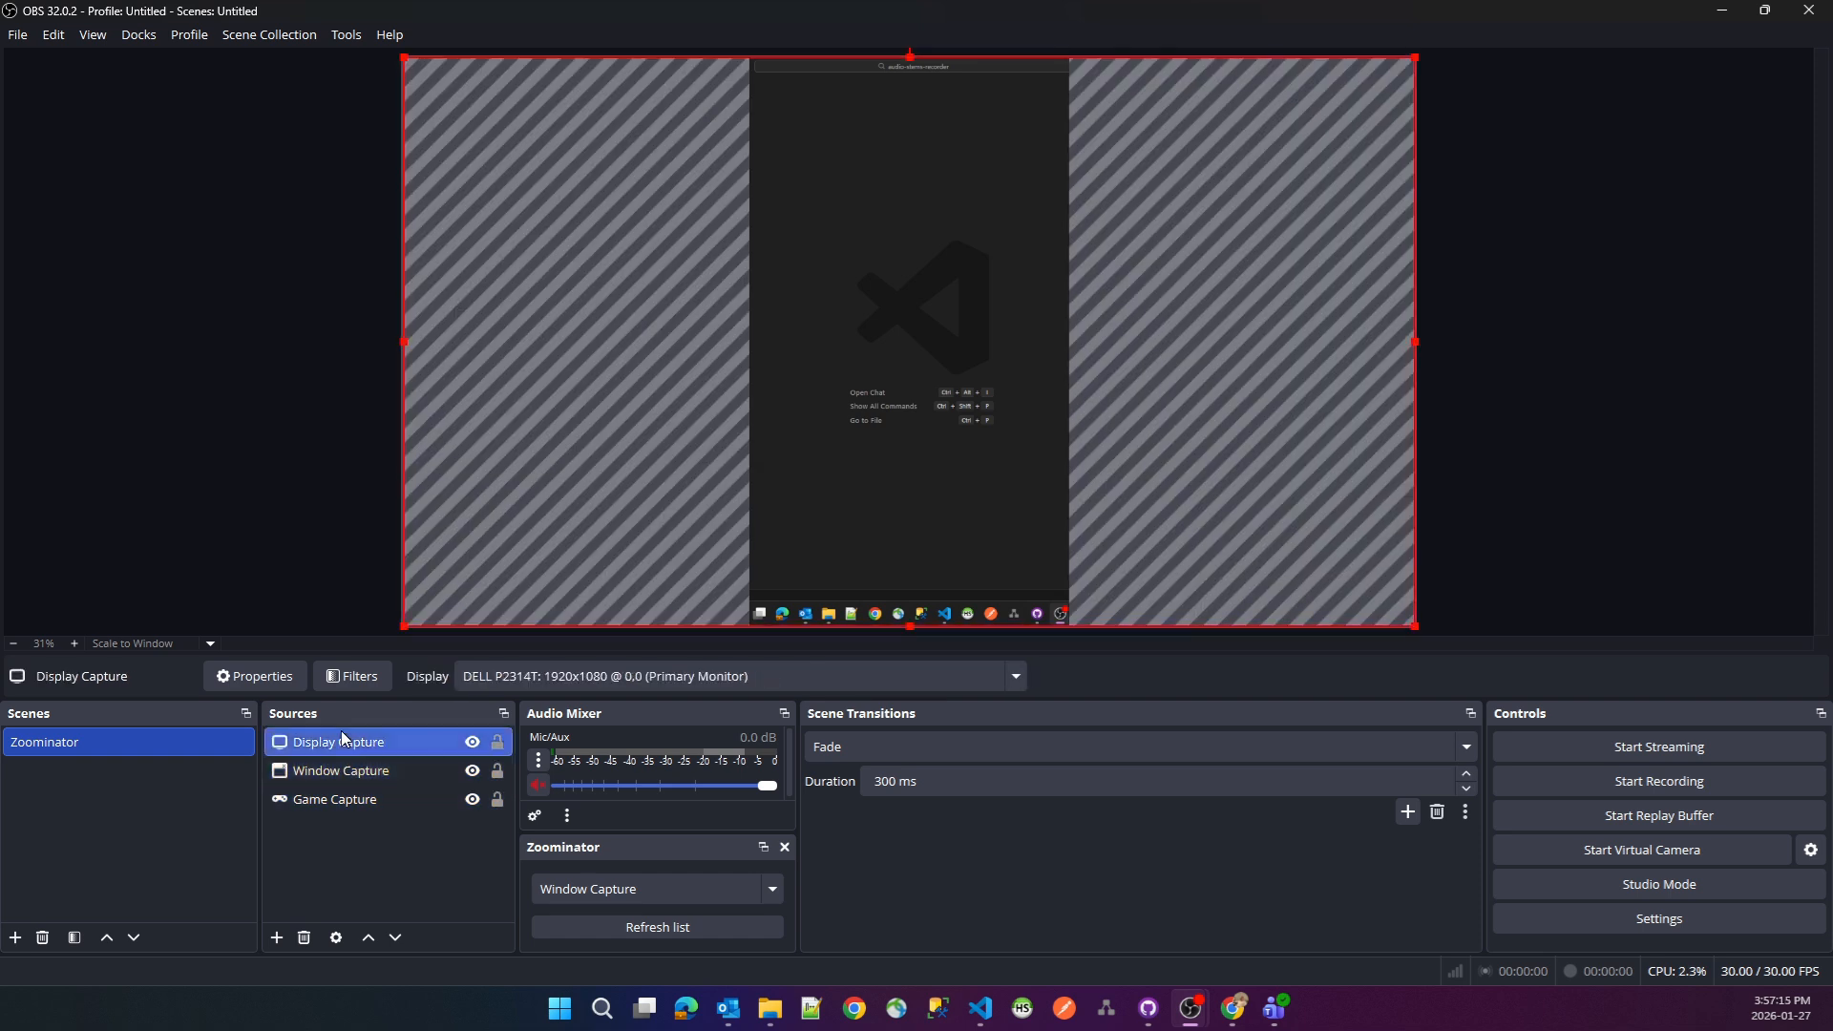
{"action": "left_click", "coordinate": [675, 889]}
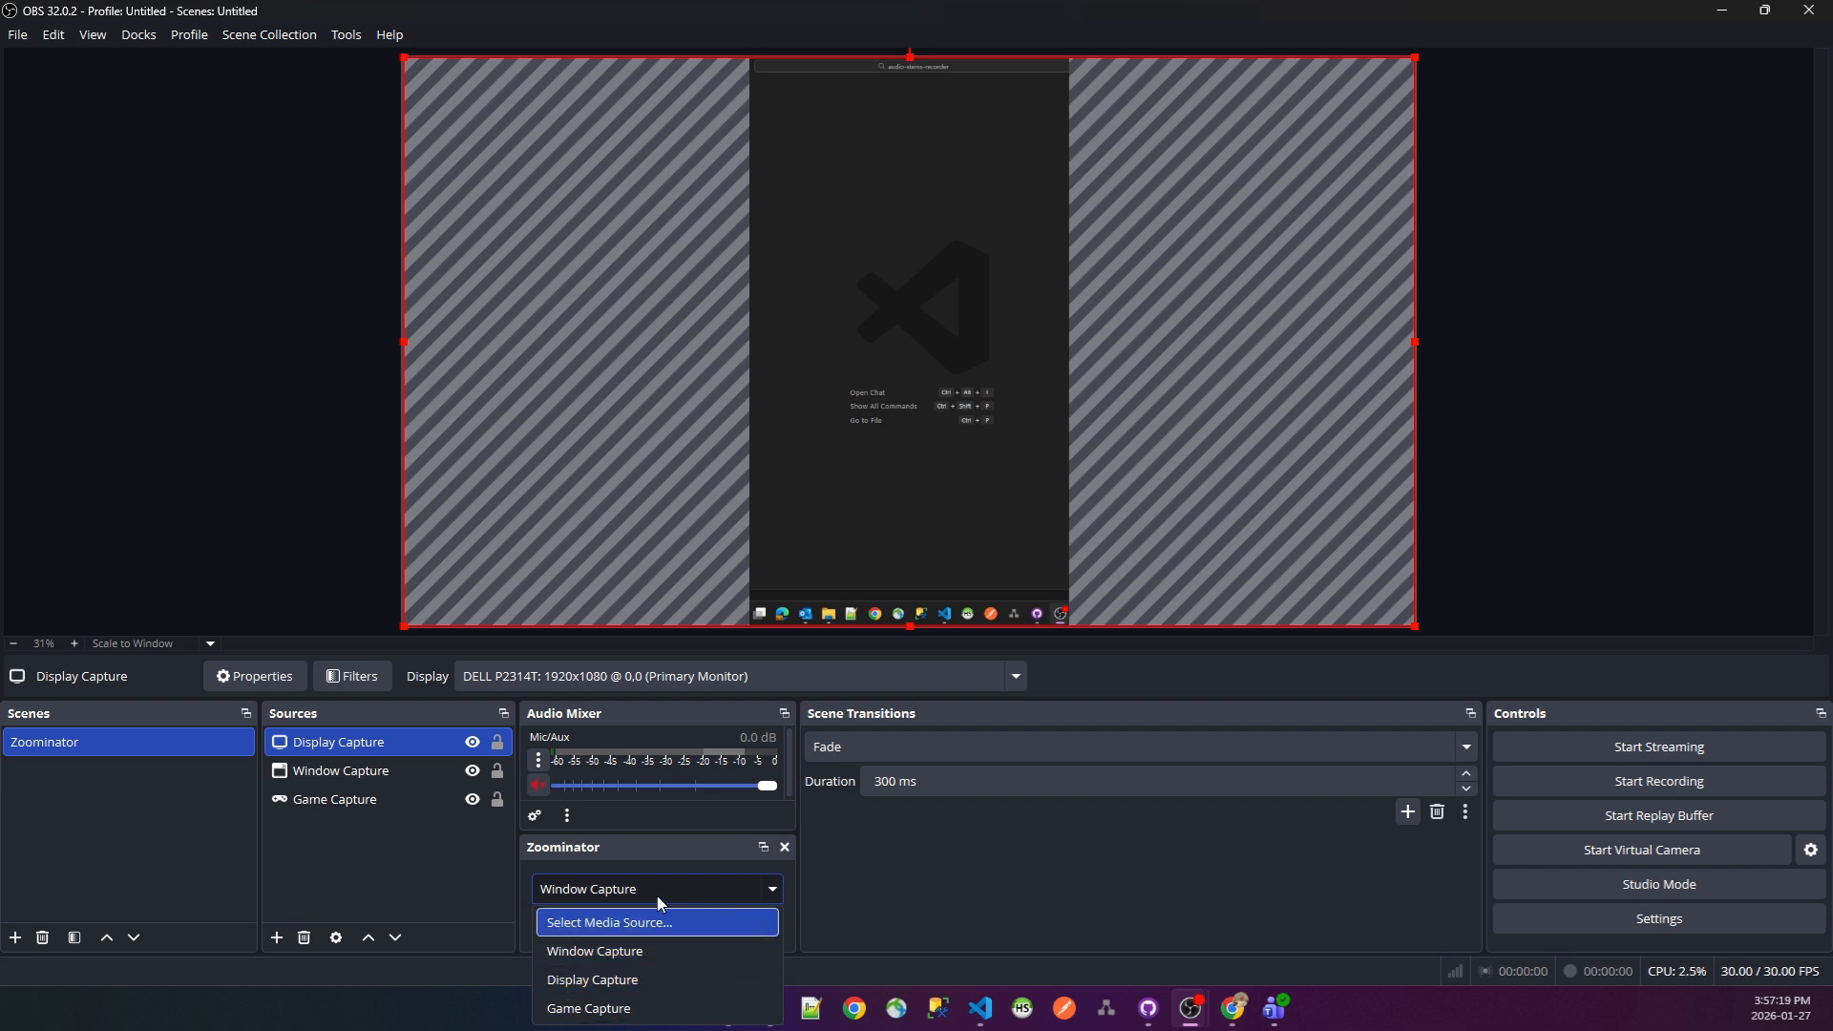
{"action": "left_click", "coordinate": [659, 898]}
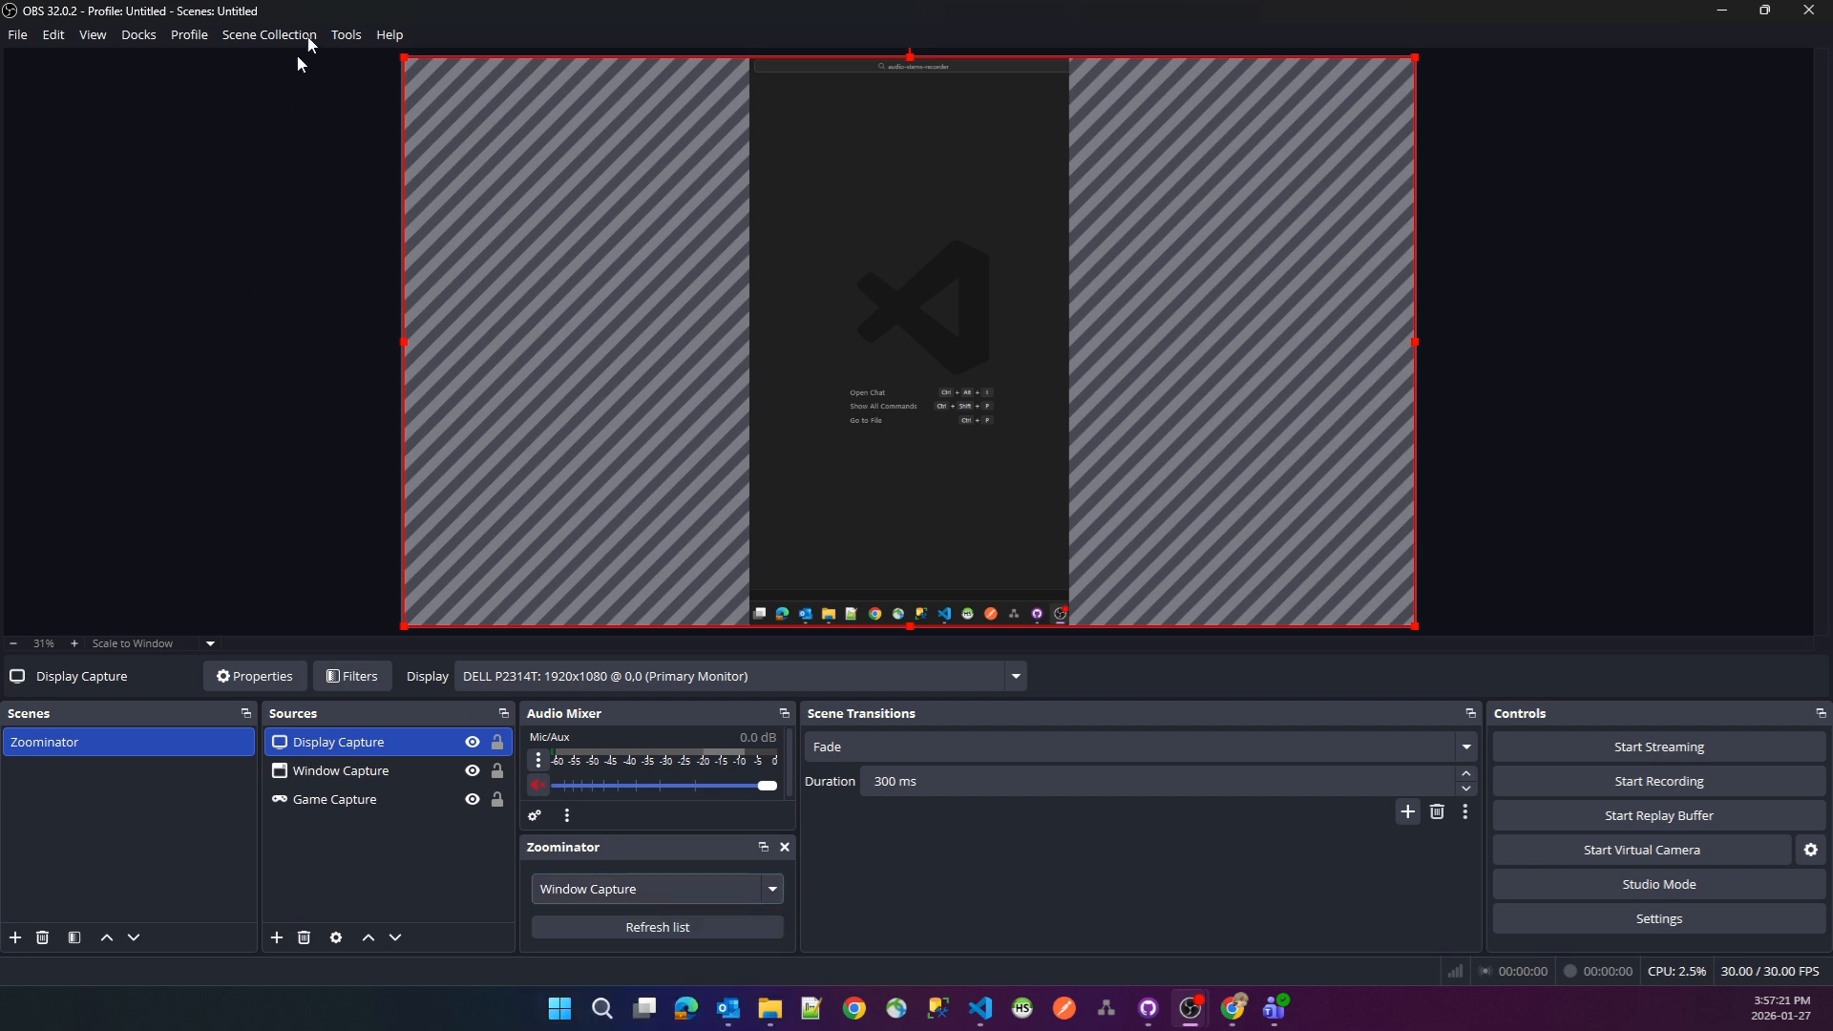
{"action": "left_click", "coordinate": [347, 35]}
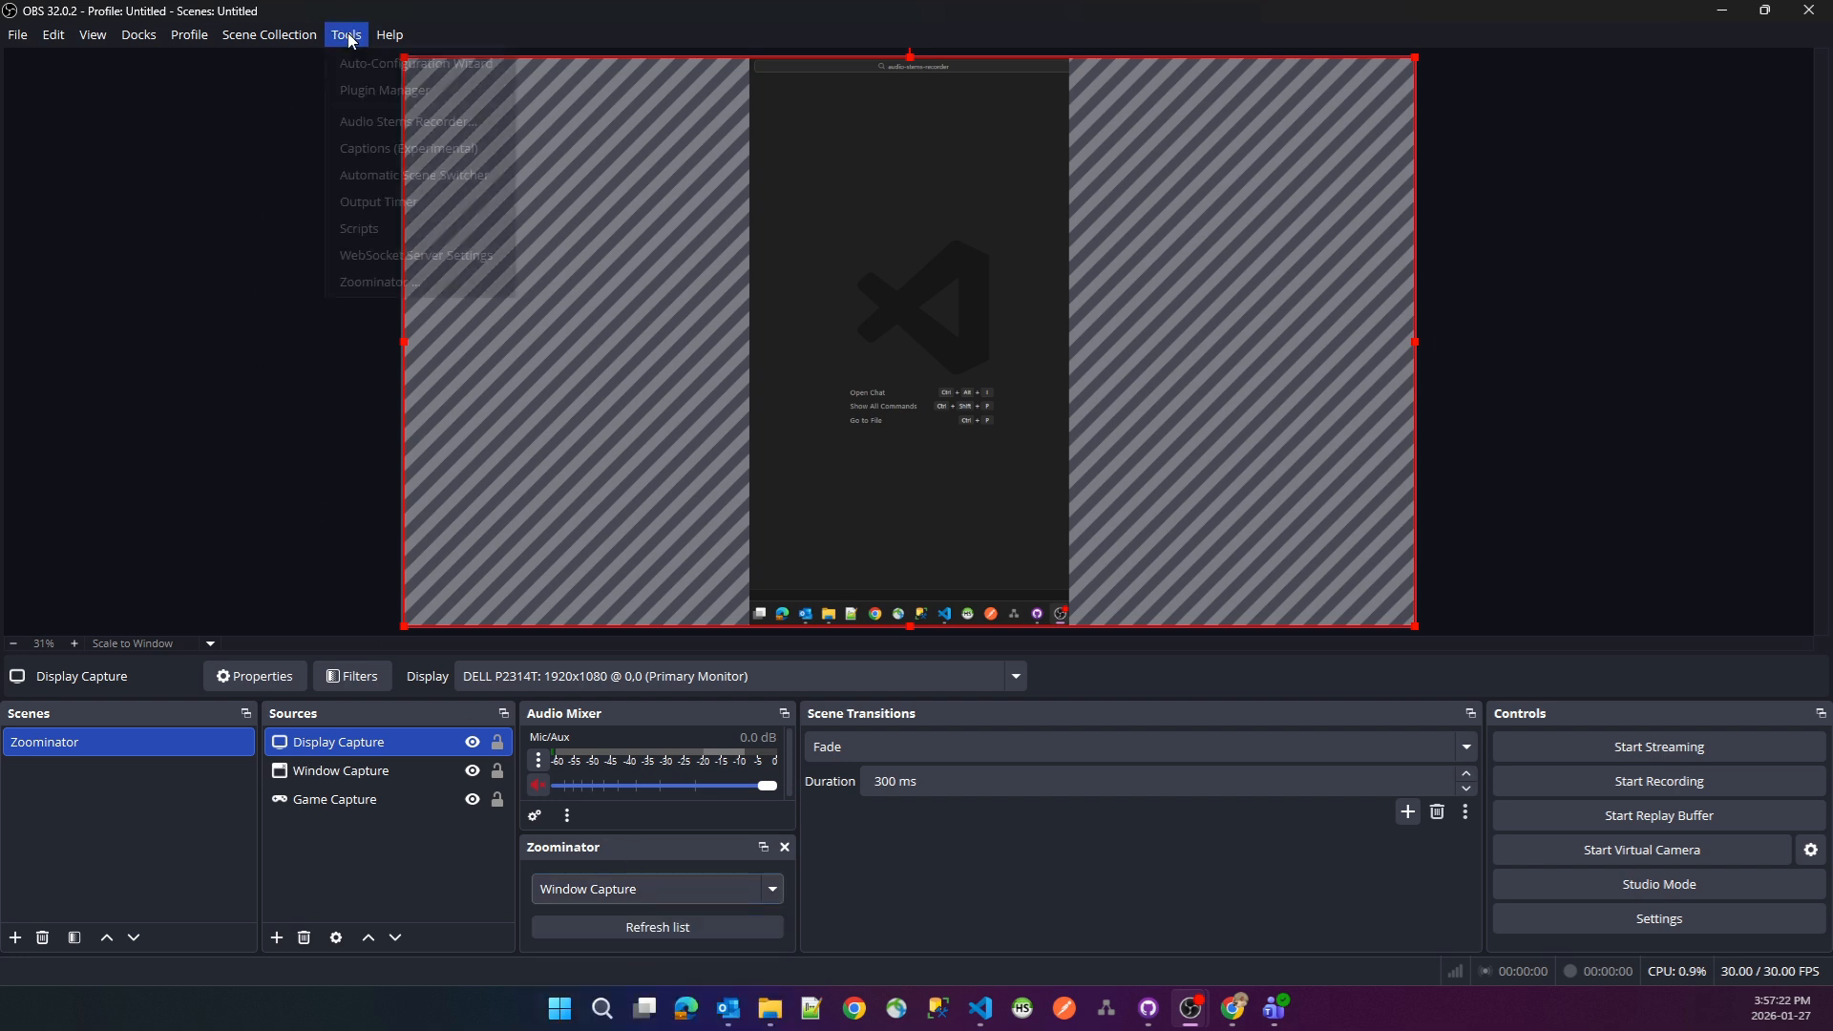
{"action": "left_click", "coordinate": [401, 280]}
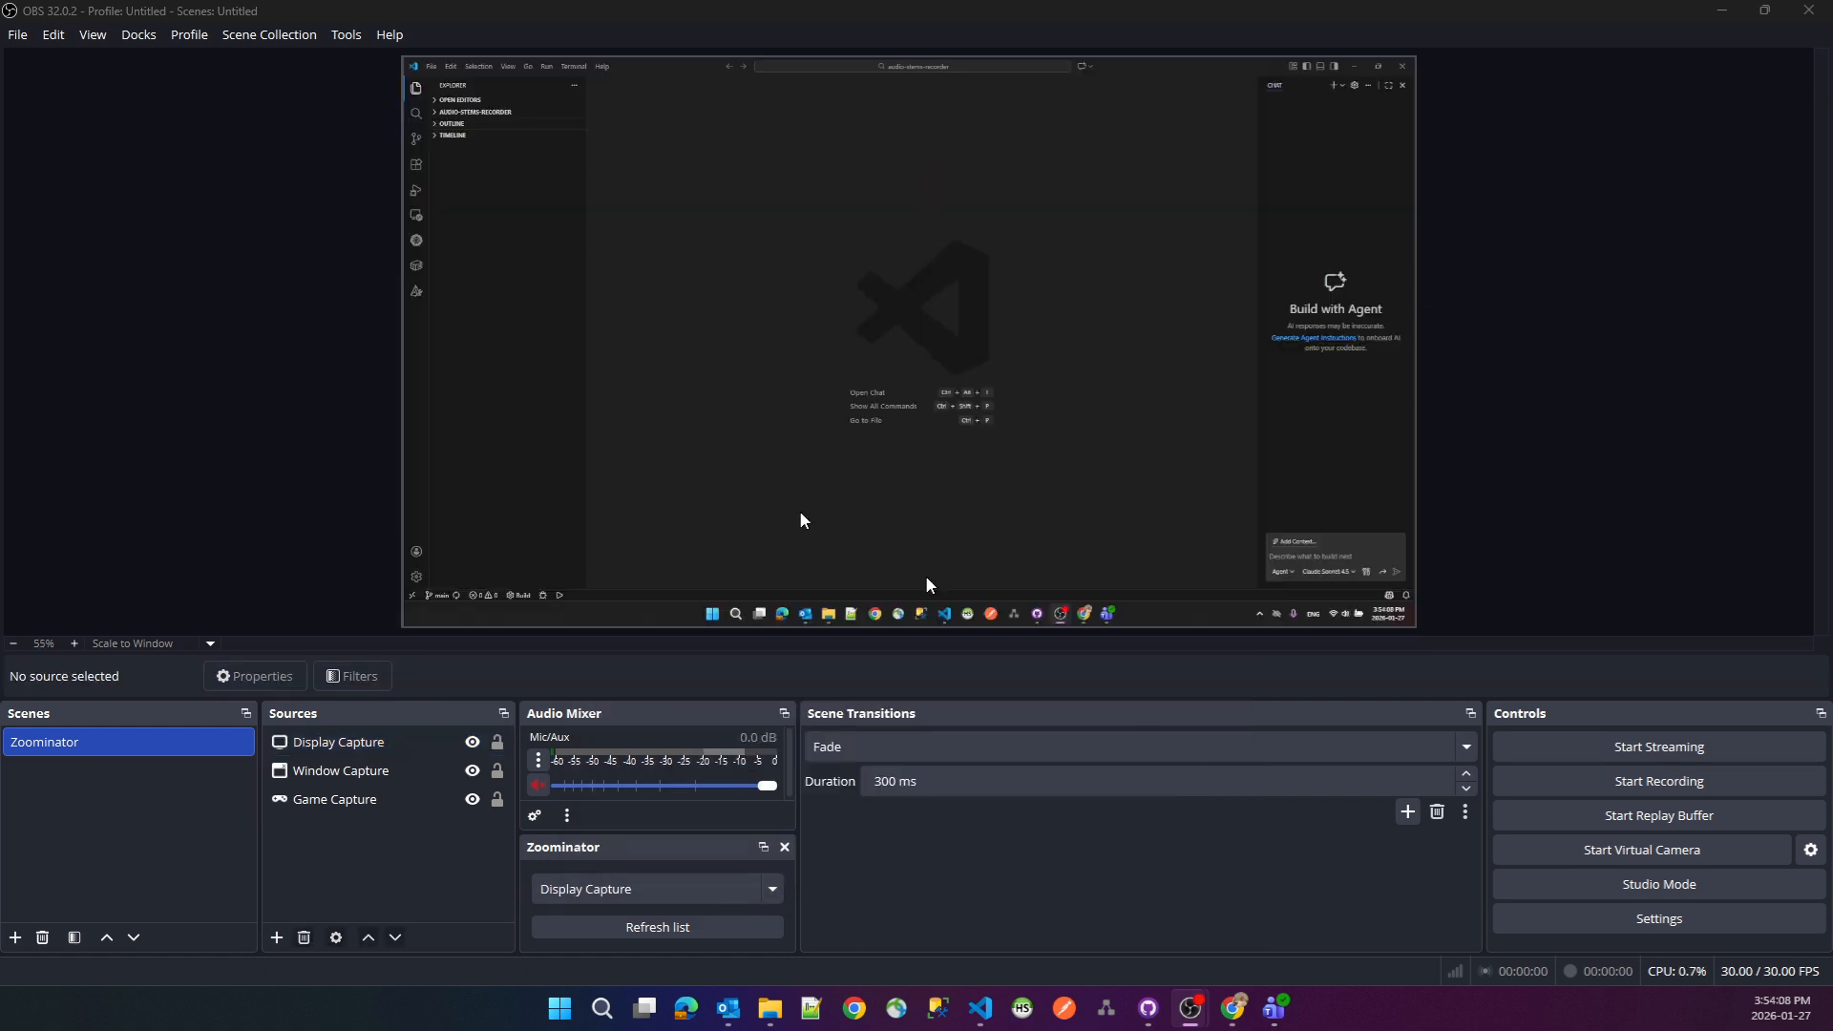
- Review the available docks, and inspect the capture source and behavior options in the Zoominator settings
{"action": "left_click", "coordinate": [151, 35]}
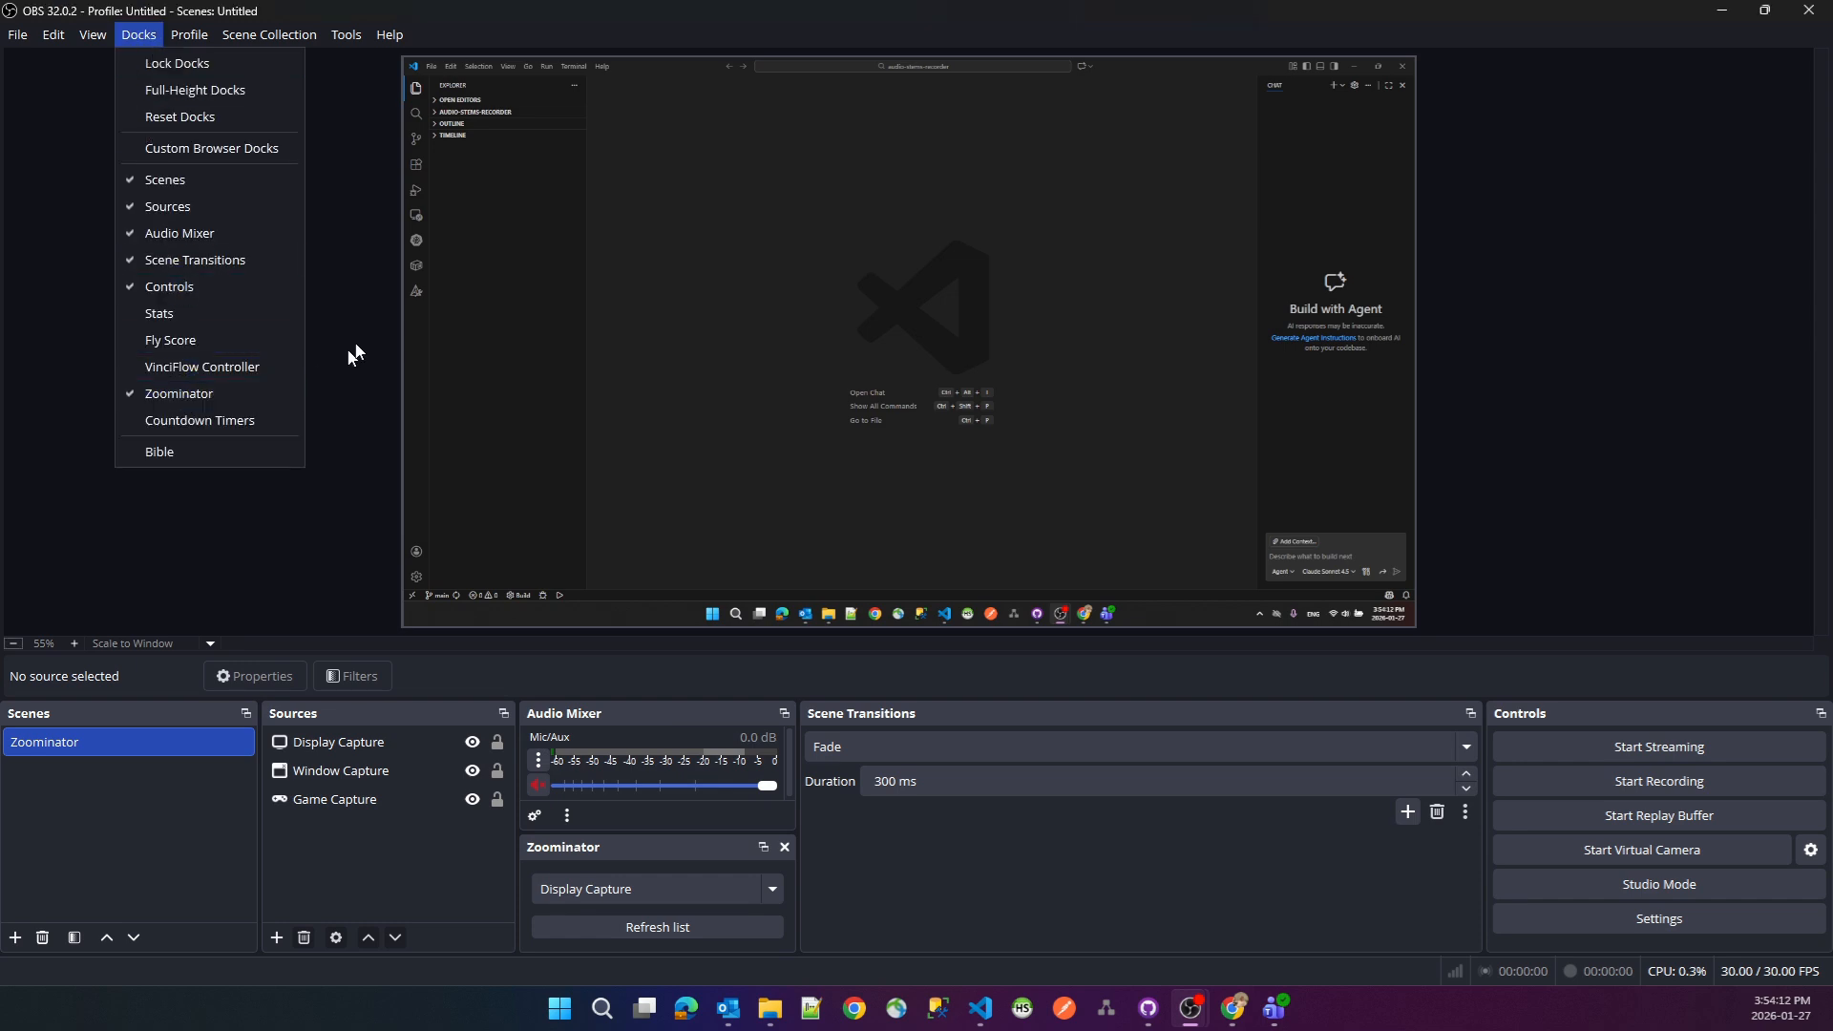
{"action": "left_click", "coordinate": [346, 36]}
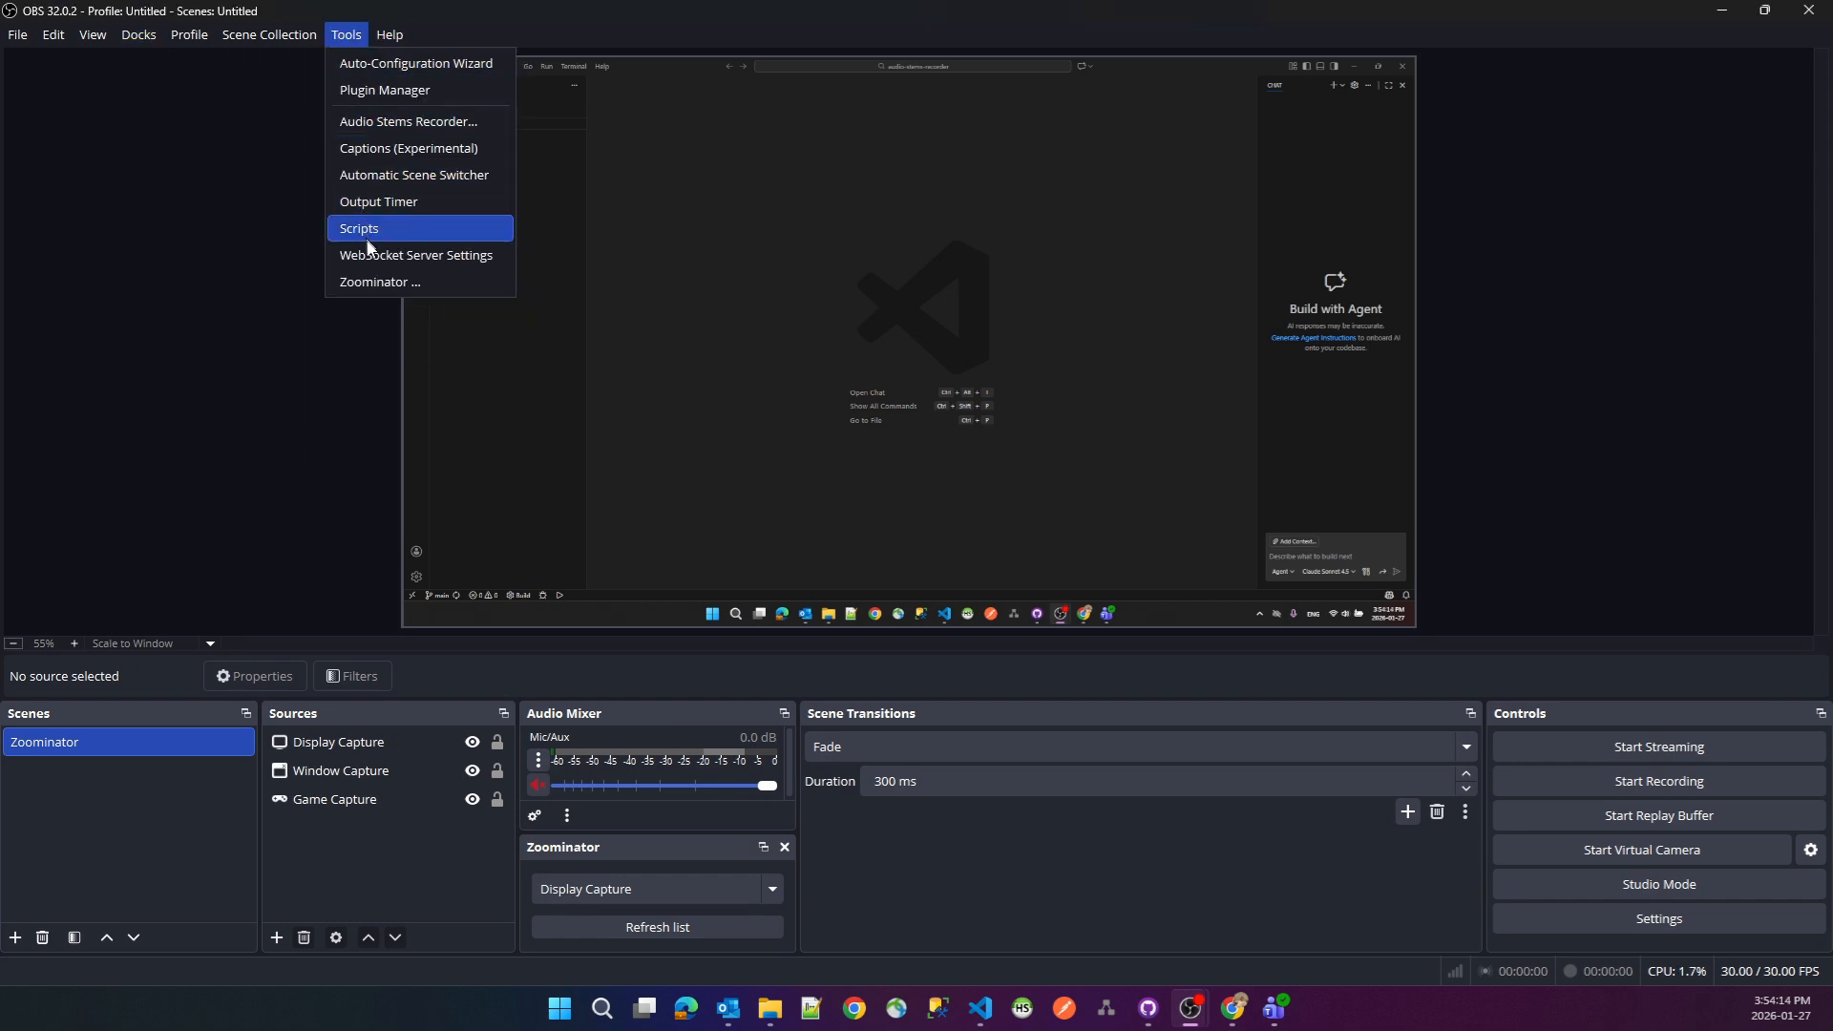
{"action": "left_click", "coordinate": [377, 282]}
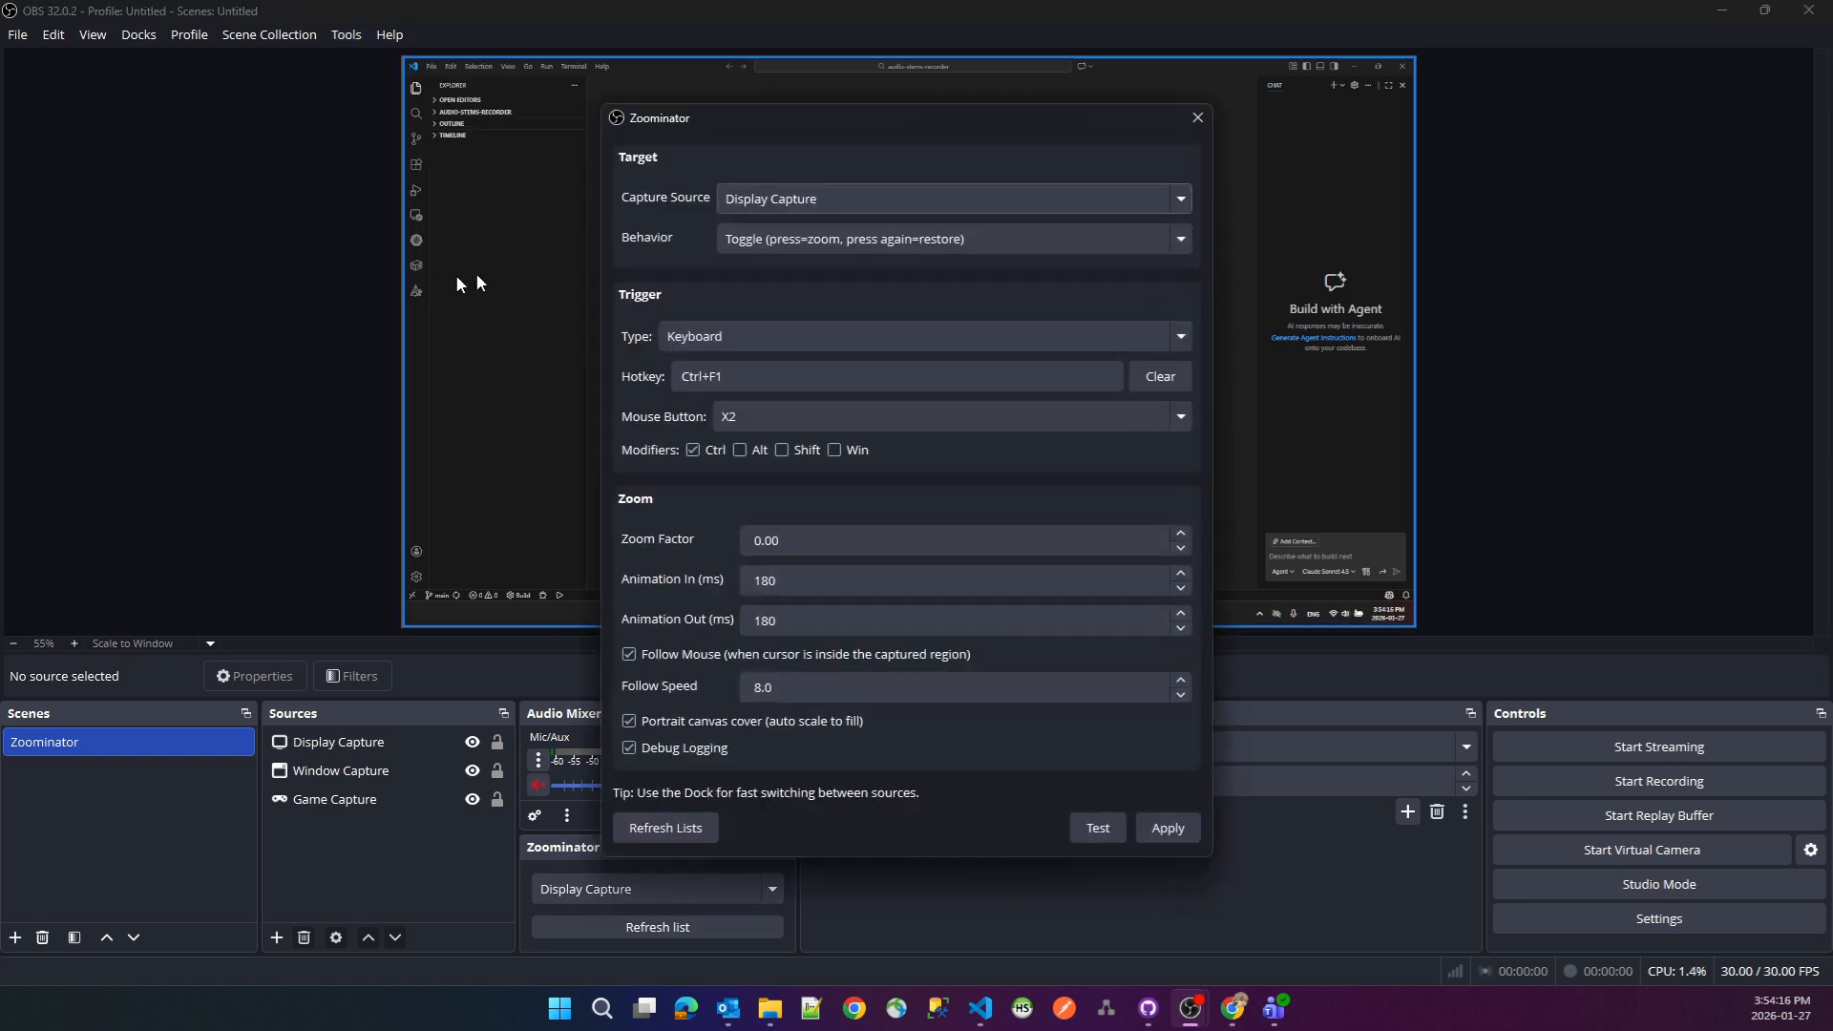
{"action": "left_click", "coordinate": [834, 198]}
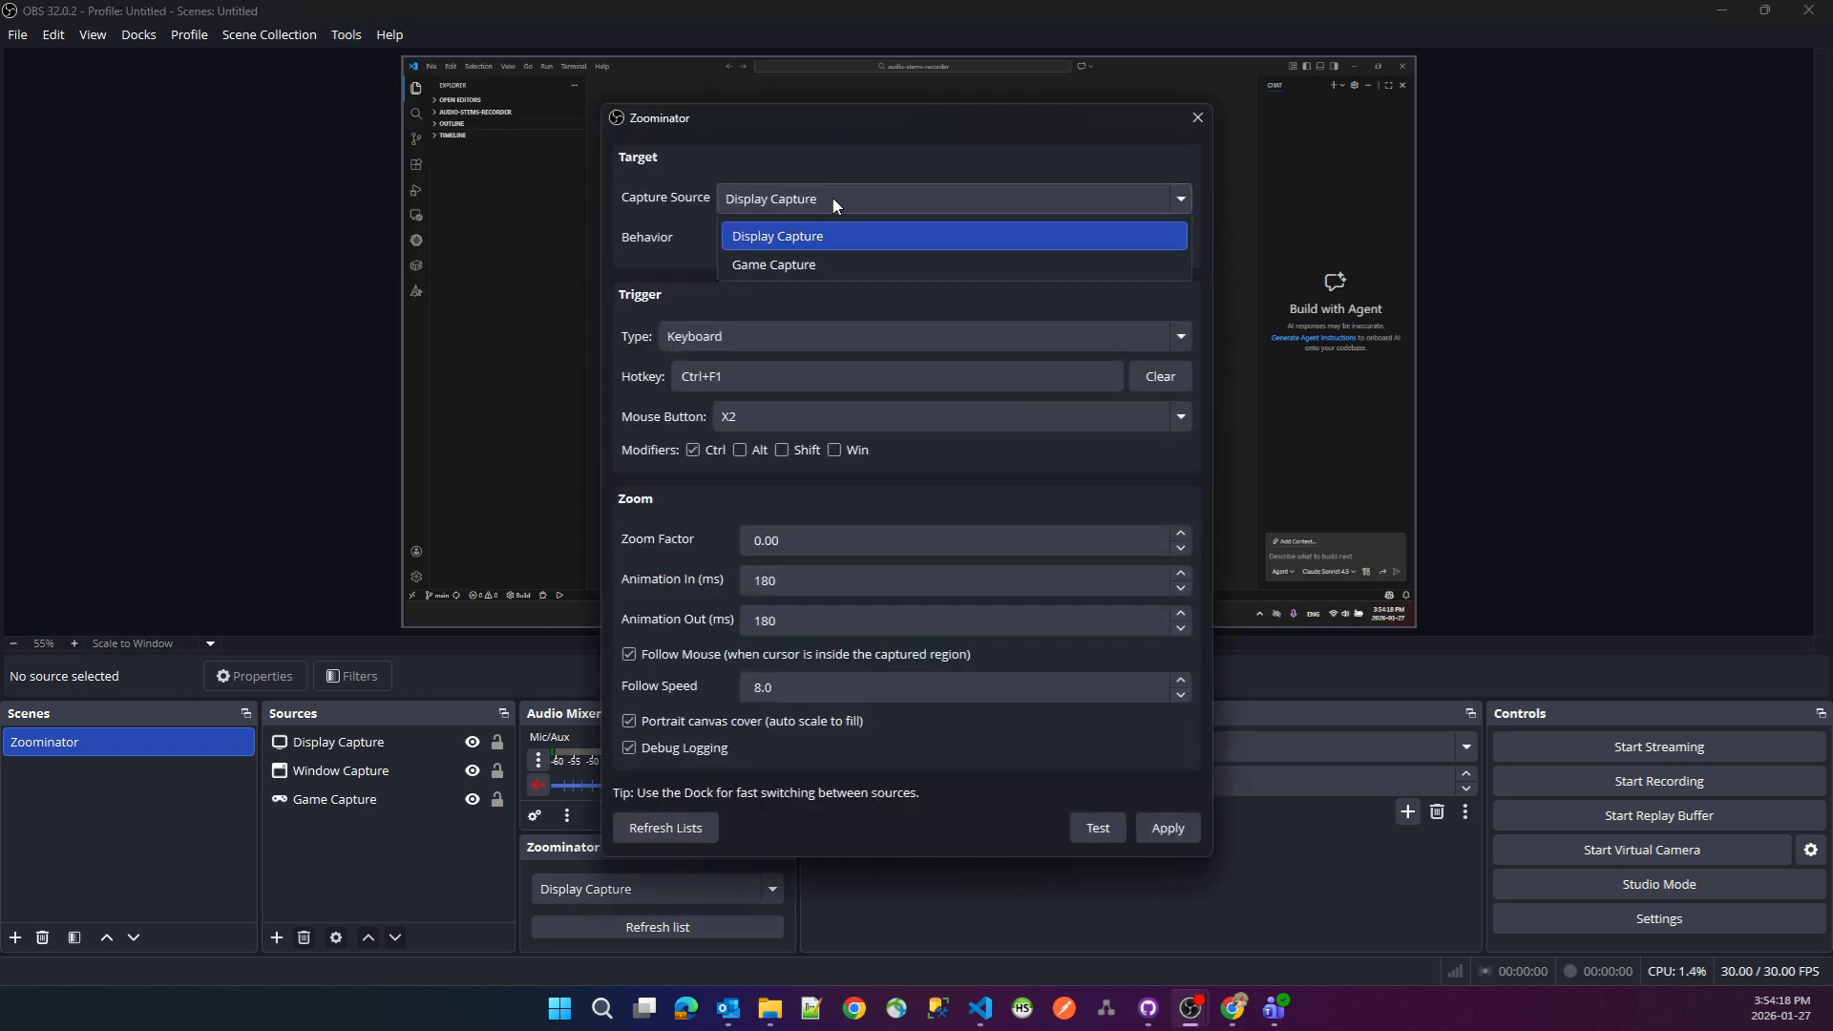
{"action": "left_click", "coordinate": [816, 299]}
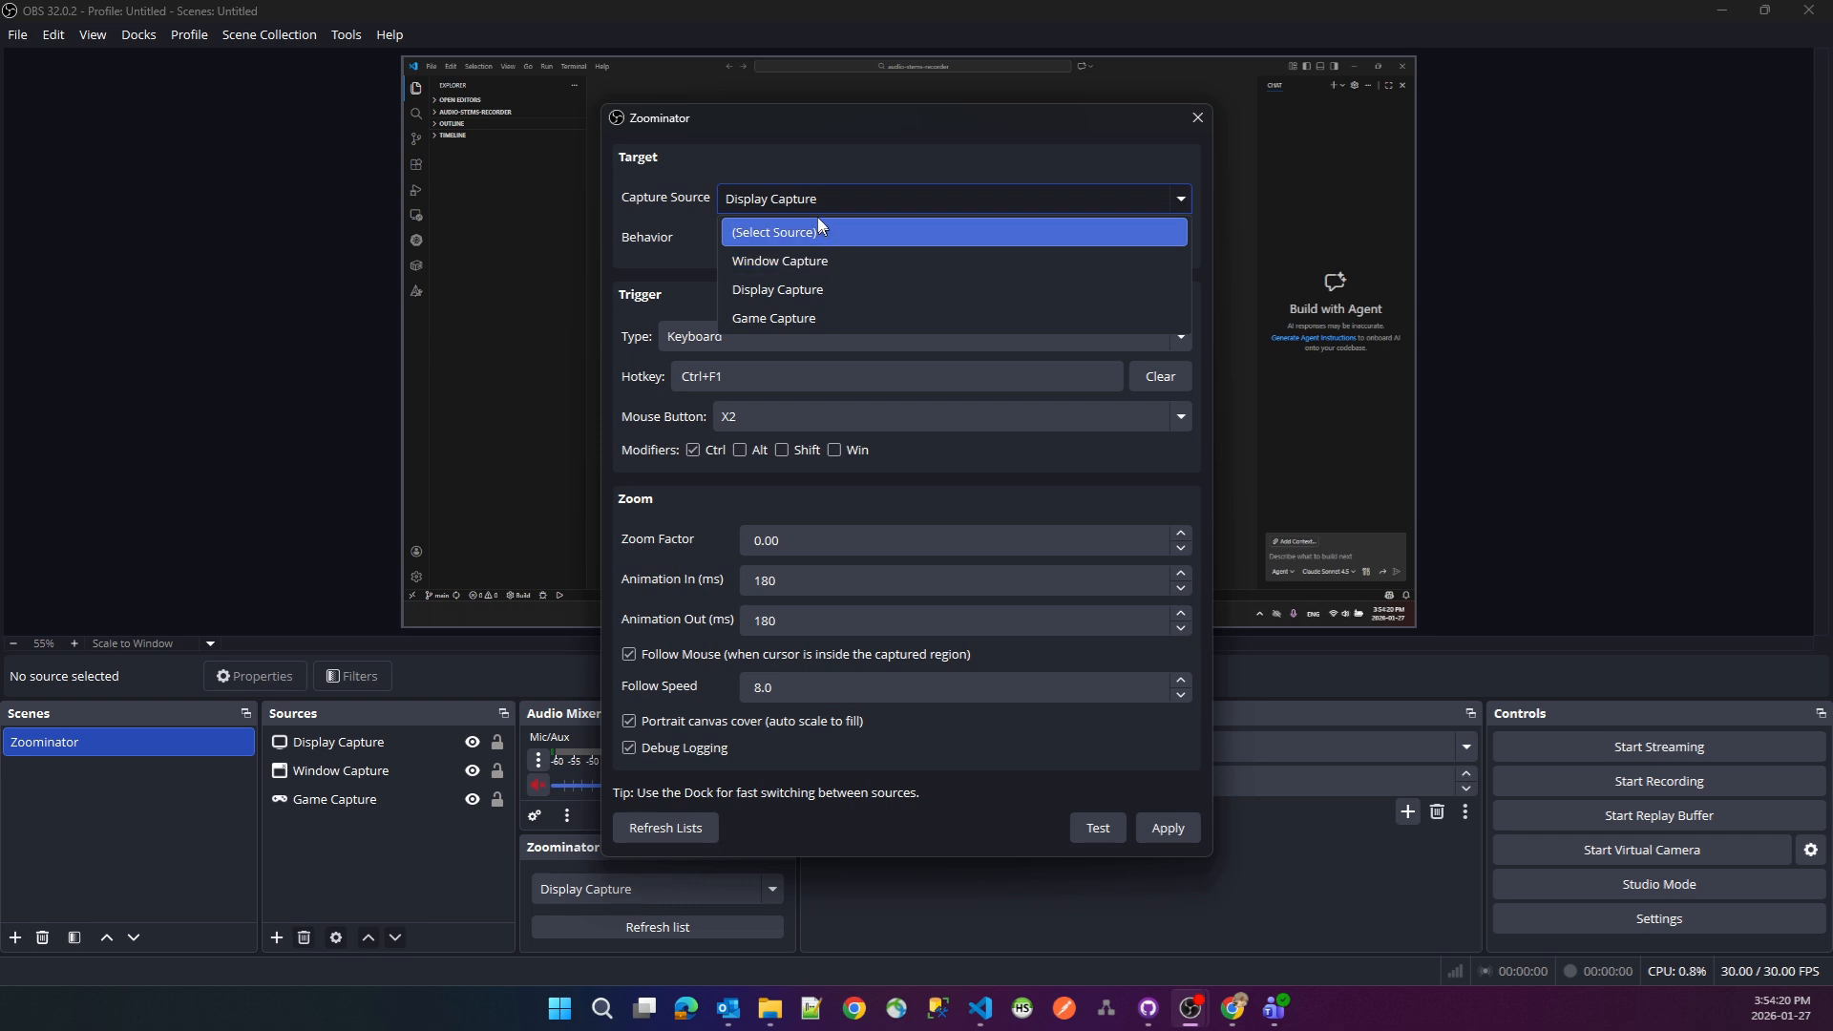
{"action": "left_click", "coordinate": [802, 241]}
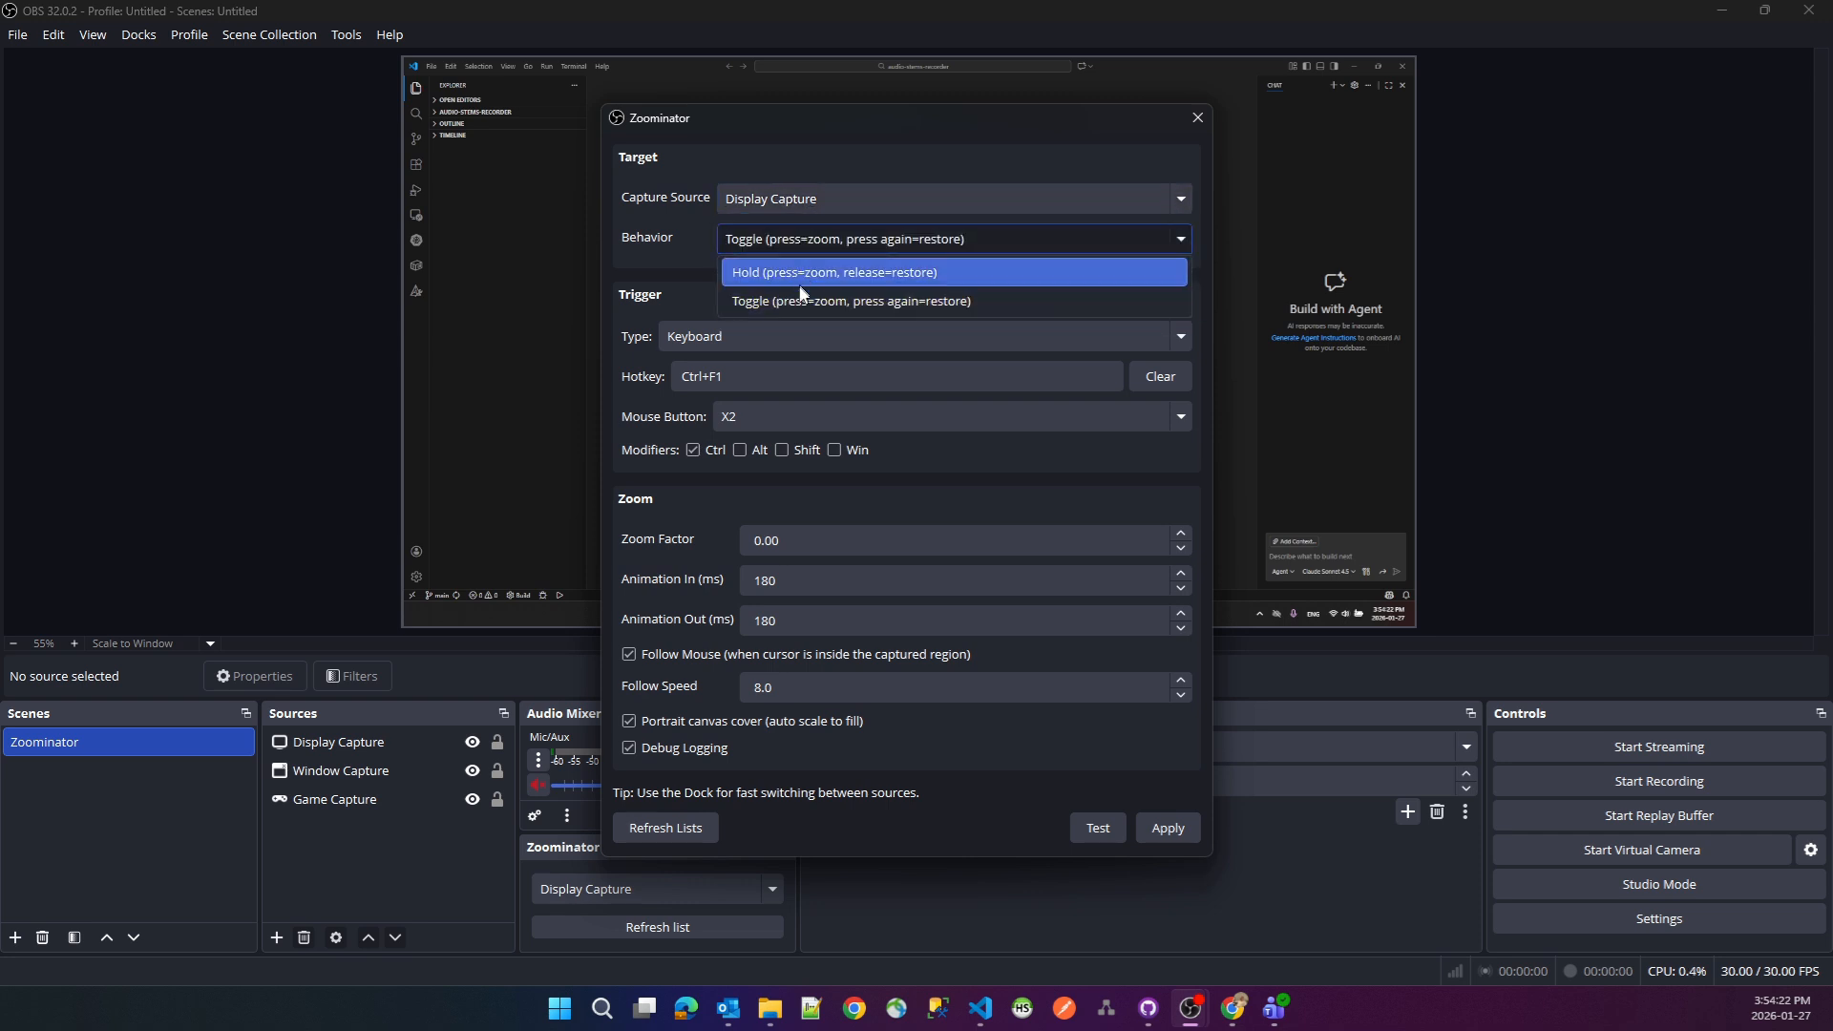
{"action": "left_click", "coordinate": [800, 245]}
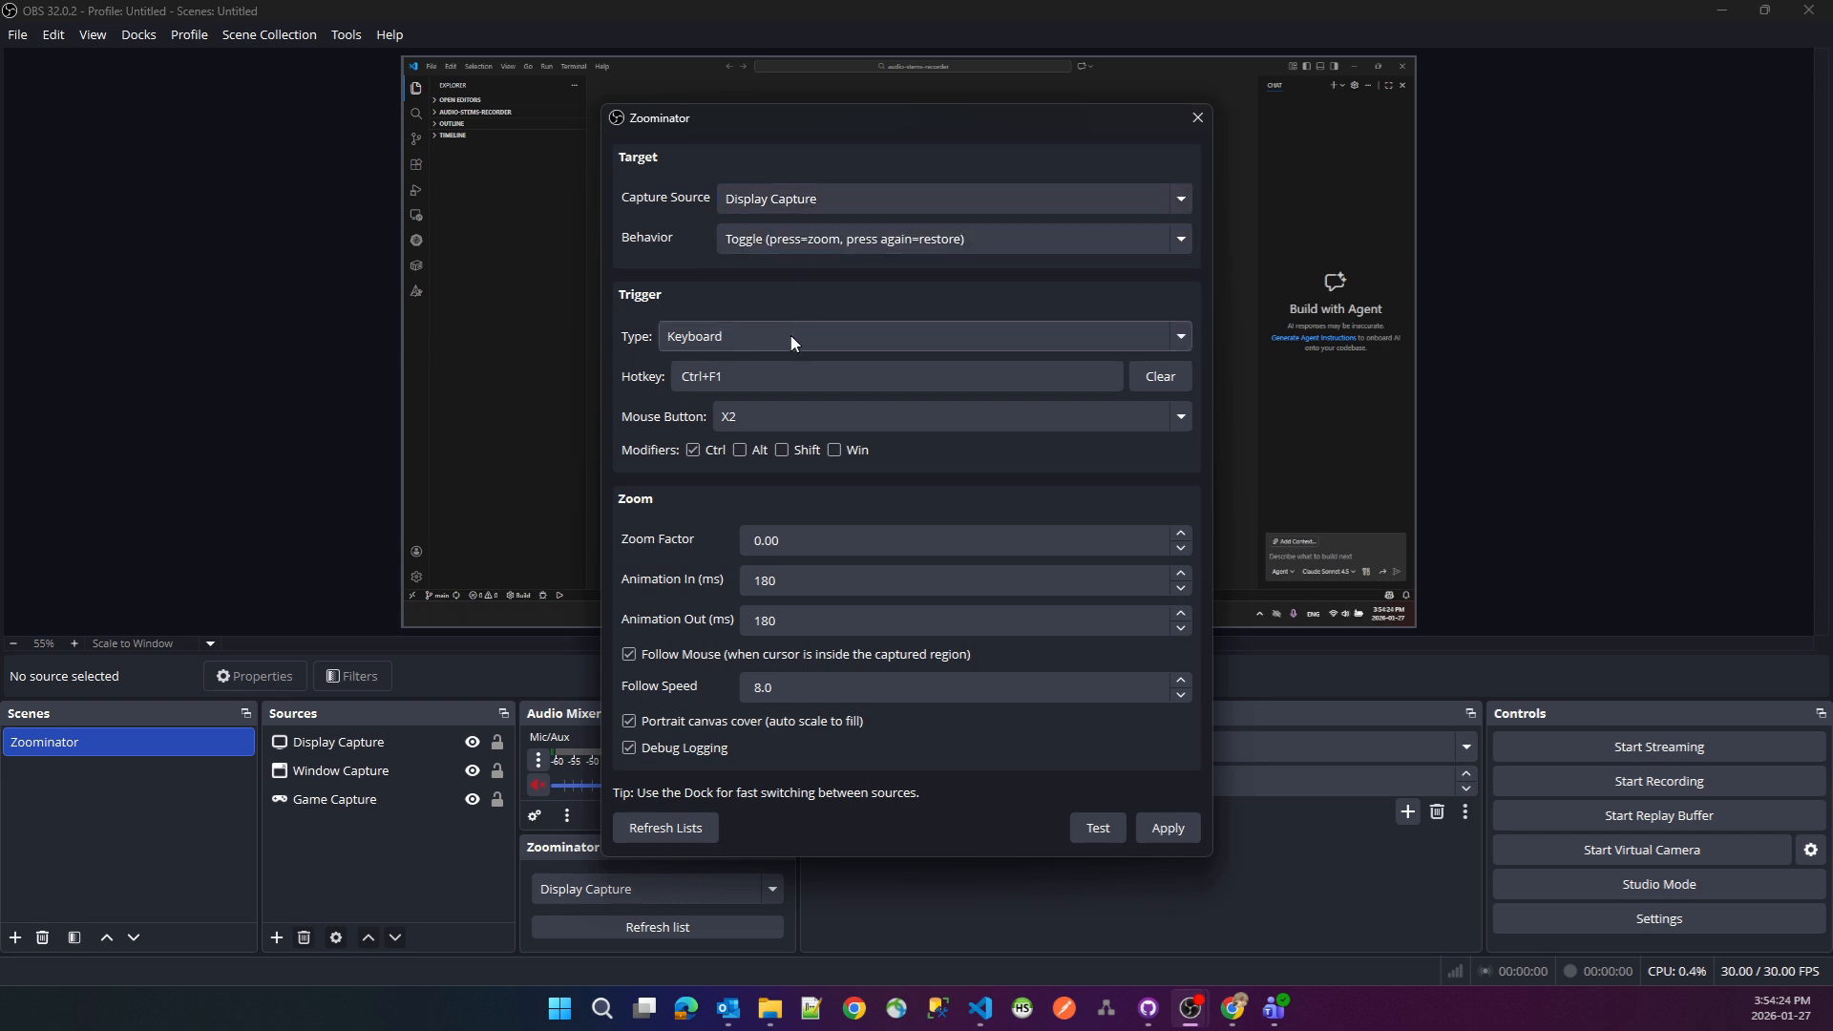
- Set Zoominator's trigger type to Mouse Button
{"action": "left_click", "coordinate": [795, 339]}
{"action": "left_click", "coordinate": [783, 340]}
{"action": "left_click", "coordinate": [783, 340]}
{"action": "left_click", "coordinate": [754, 395]}
{"action": "left_click", "coordinate": [757, 385]}
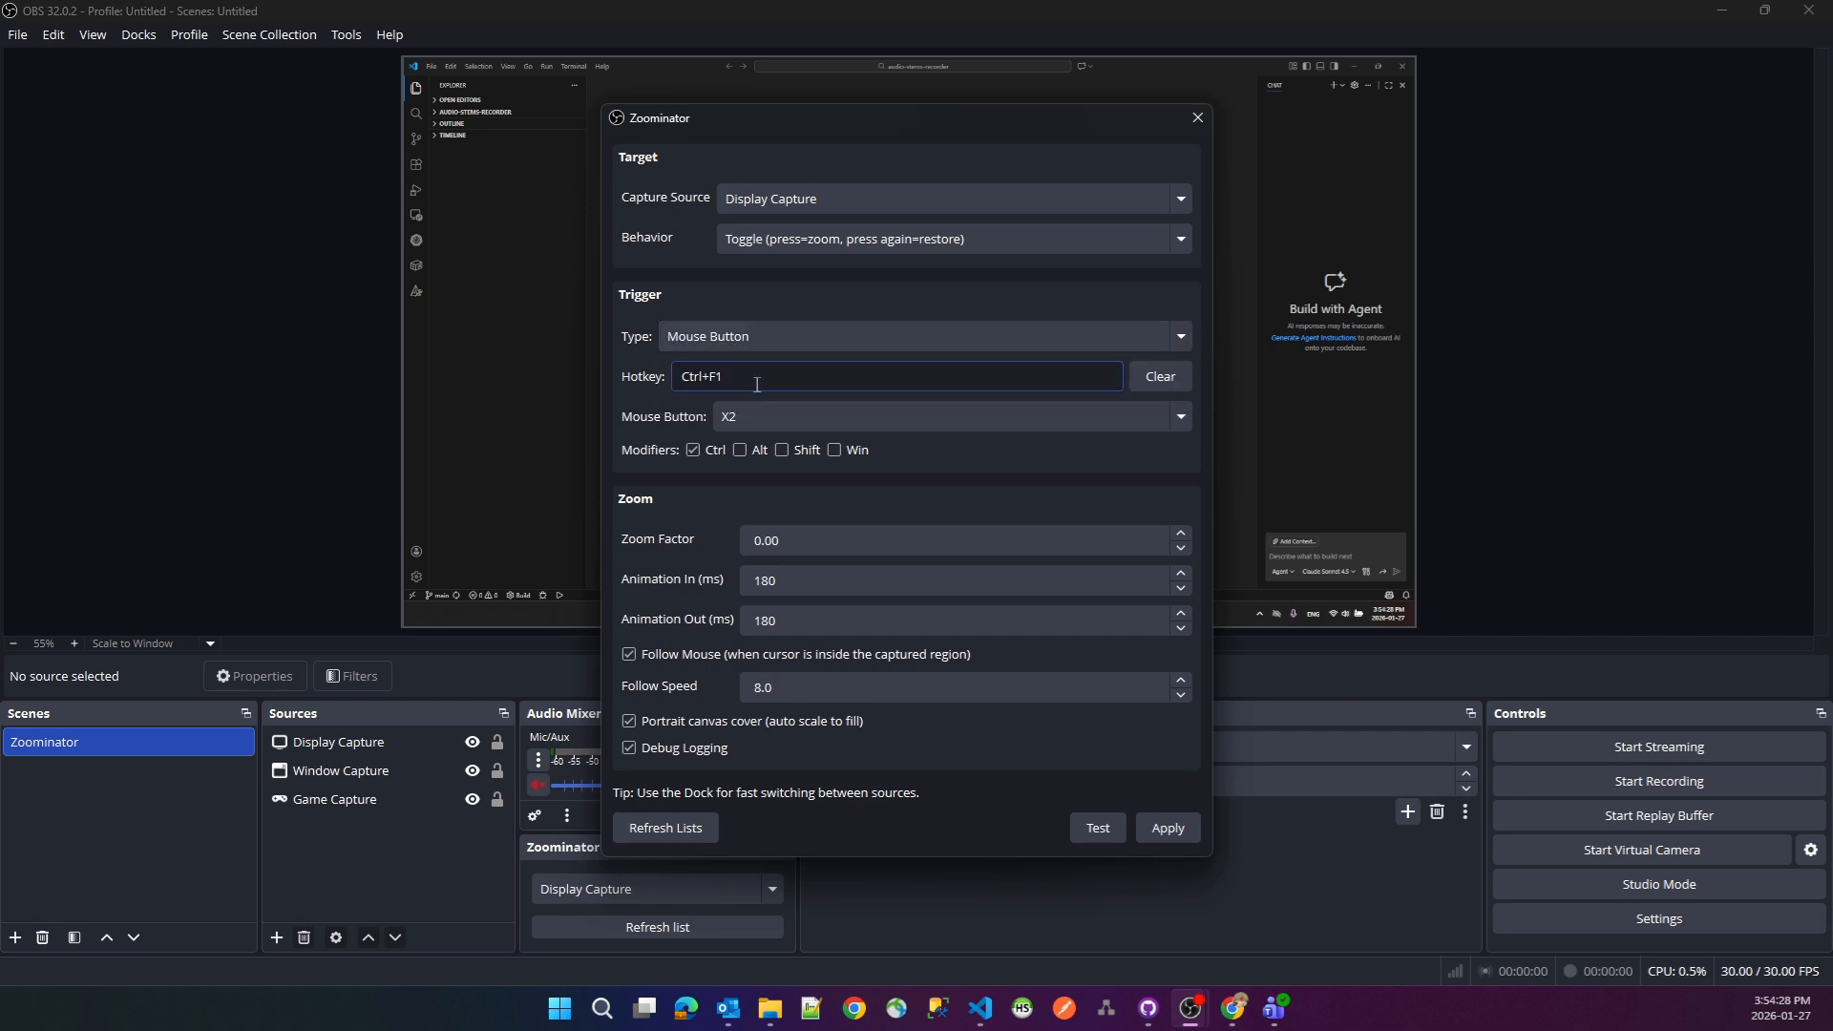
- Set the Zoominator trigger's mouse button to Left and its trigger type to Keyboard
{"action": "left_click", "coordinate": [859, 417]}
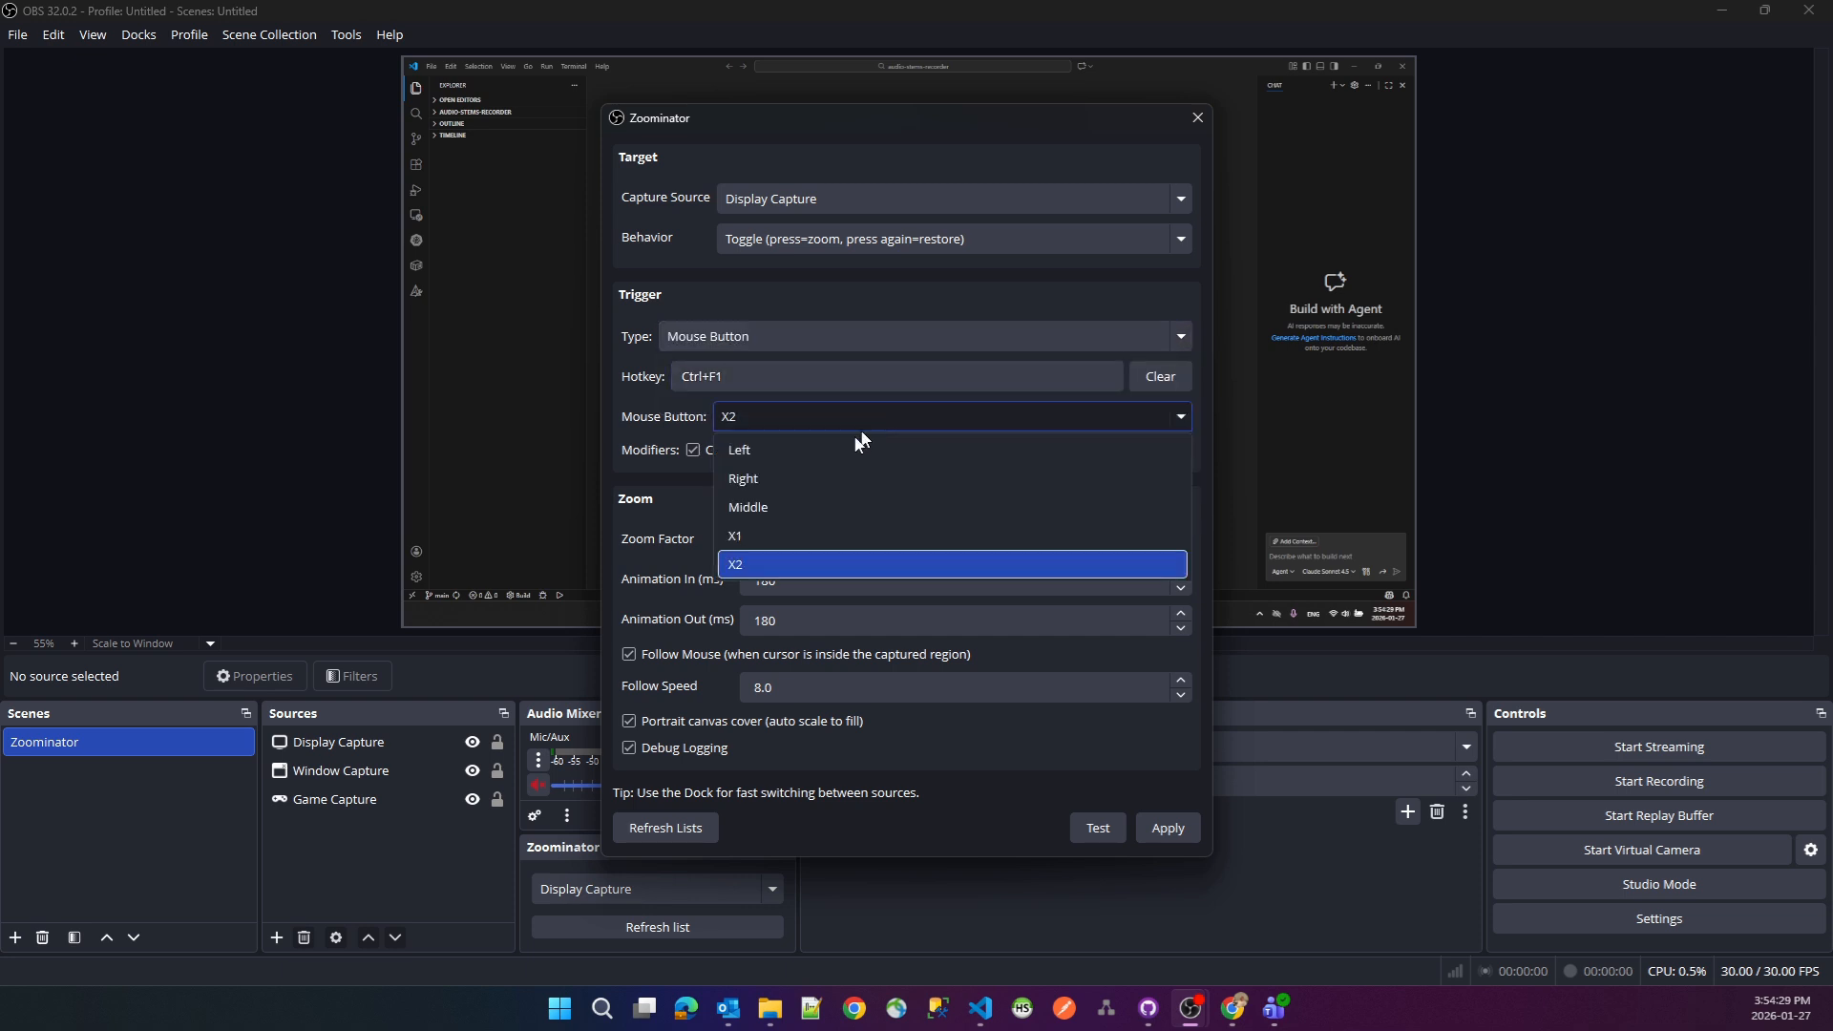
{"action": "left_click", "coordinate": [755, 449]}
{"action": "left_click", "coordinate": [771, 411]}
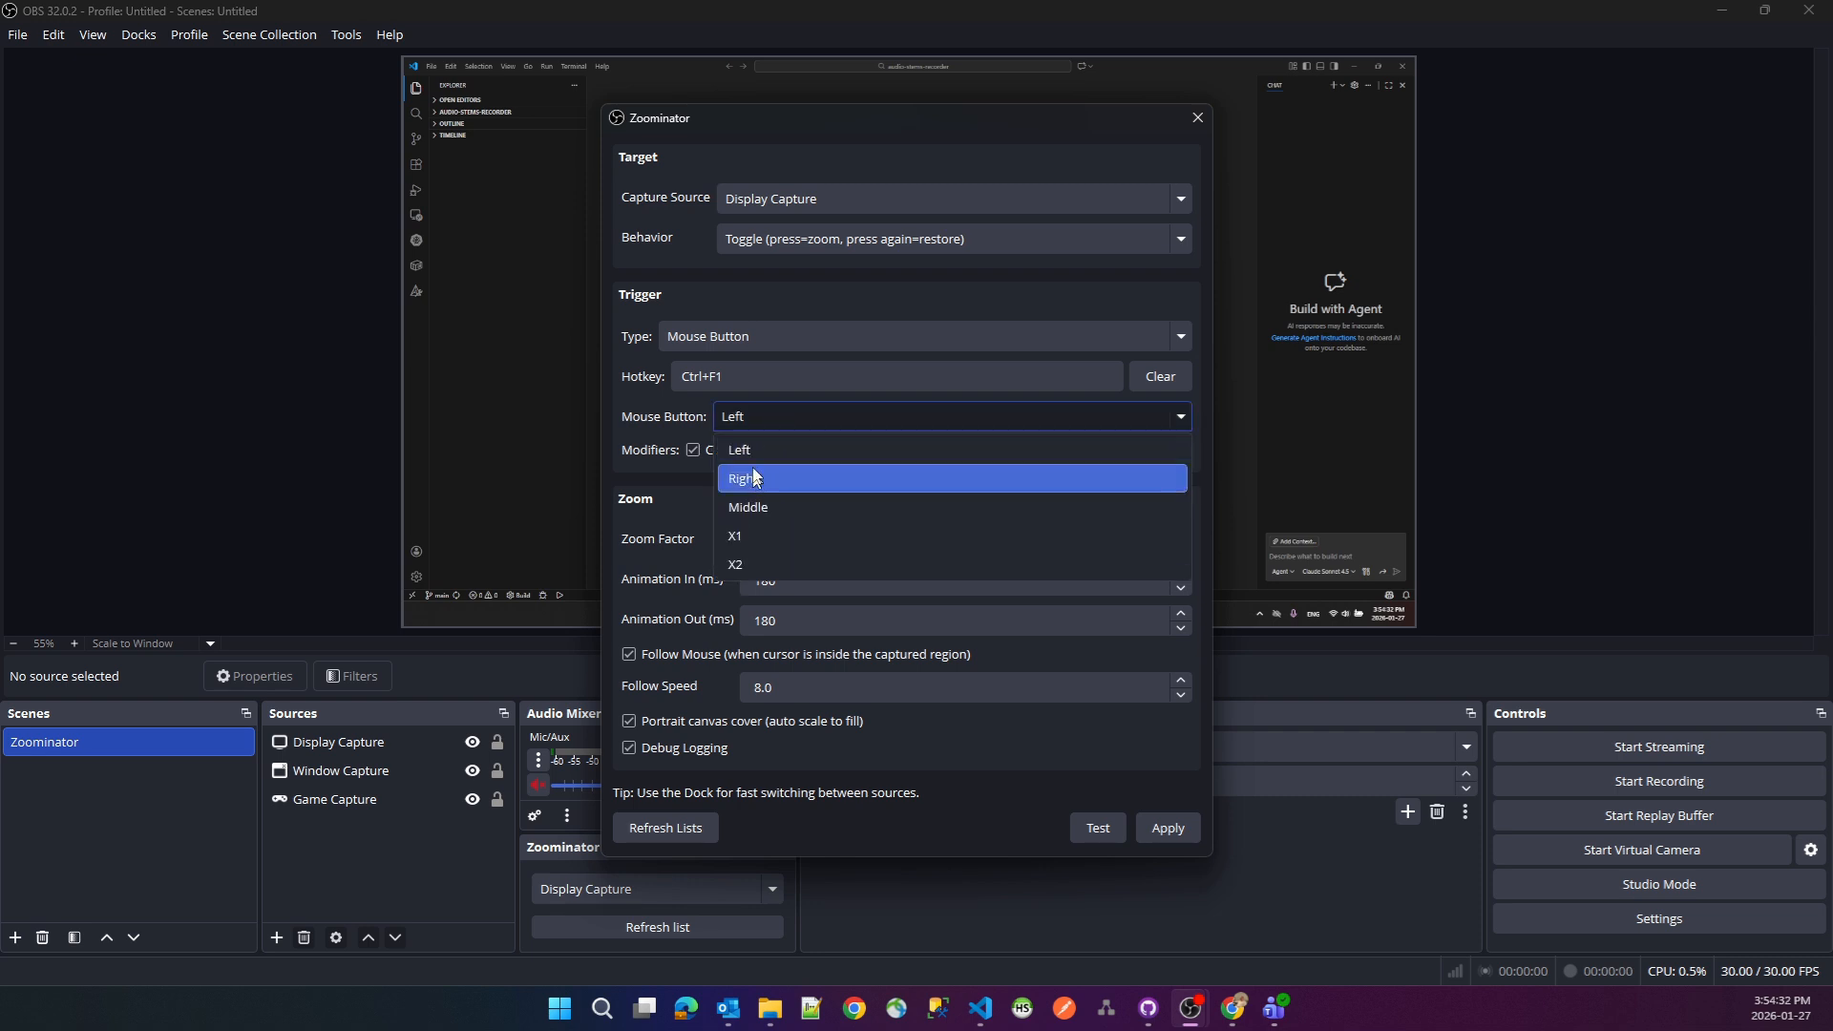
{"action": "left_click", "coordinate": [752, 446]}
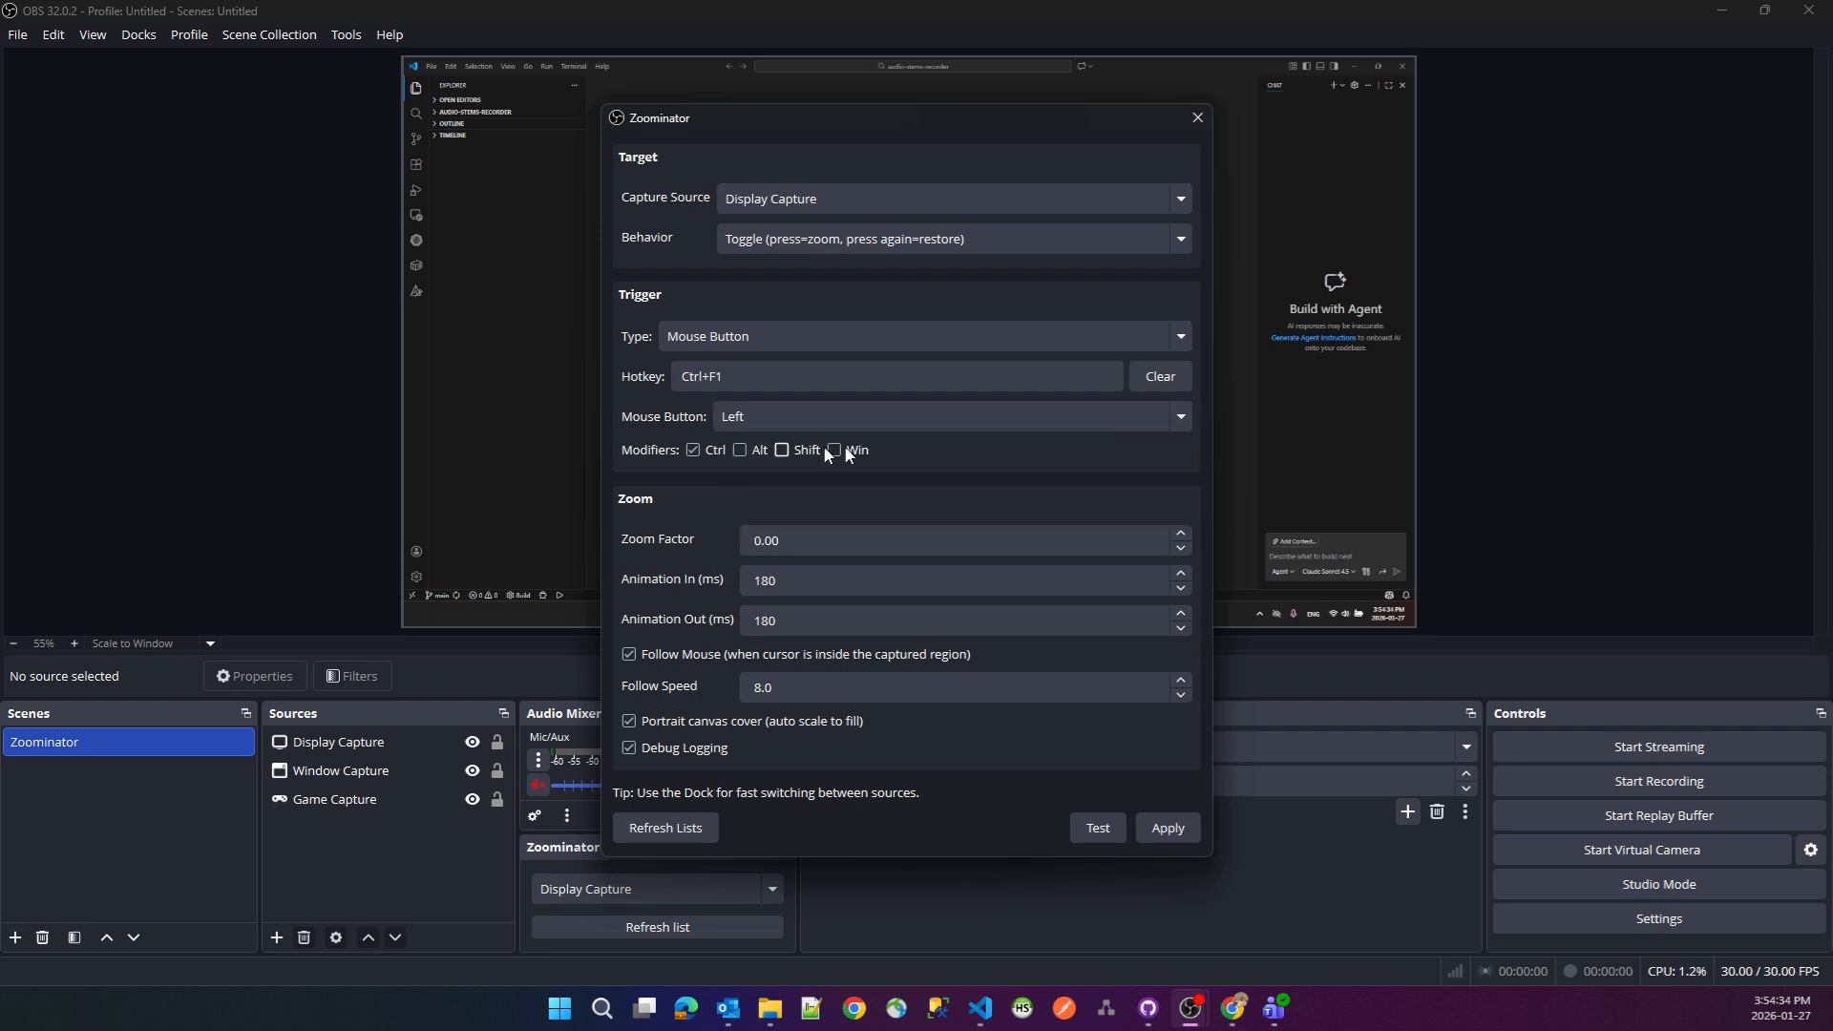
{"action": "left_click", "coordinate": [892, 340]}
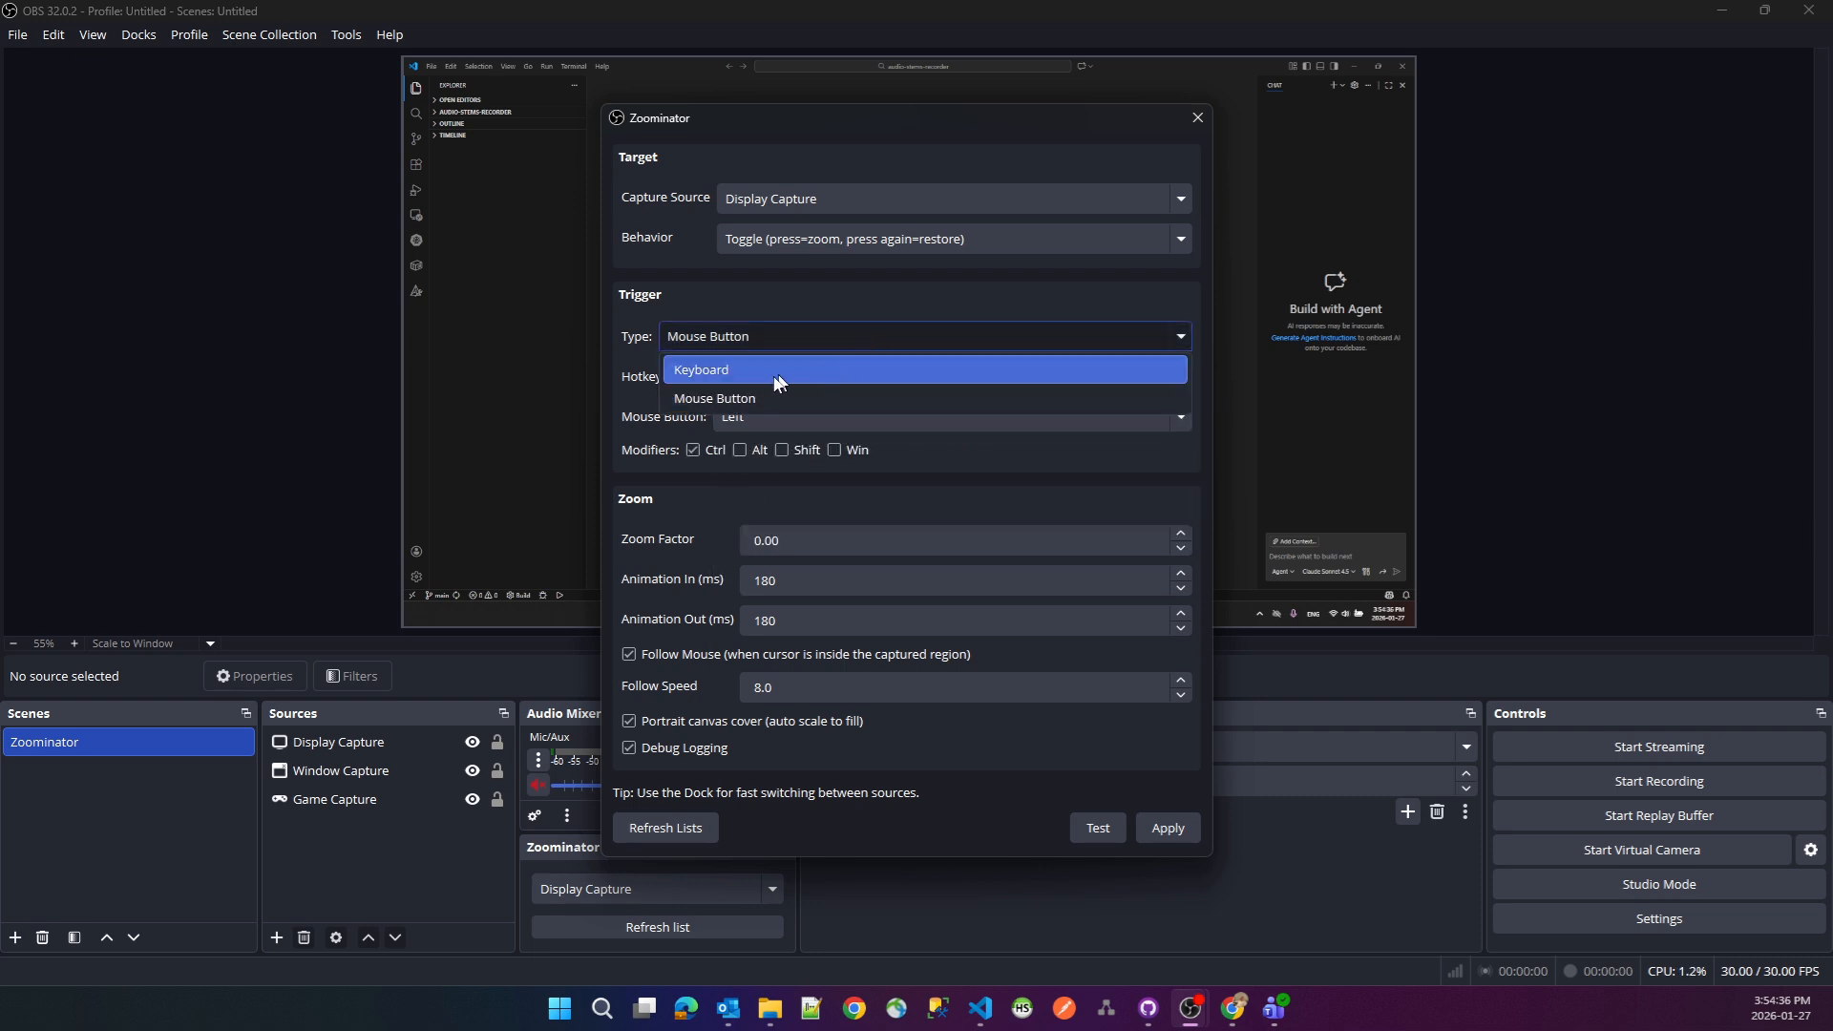
{"action": "left_click", "coordinate": [736, 370]}
- Set Zoominator's zoom factor to 2 and go through its animation in and out durations
{"action": "double_click", "coordinate": [778, 540]}
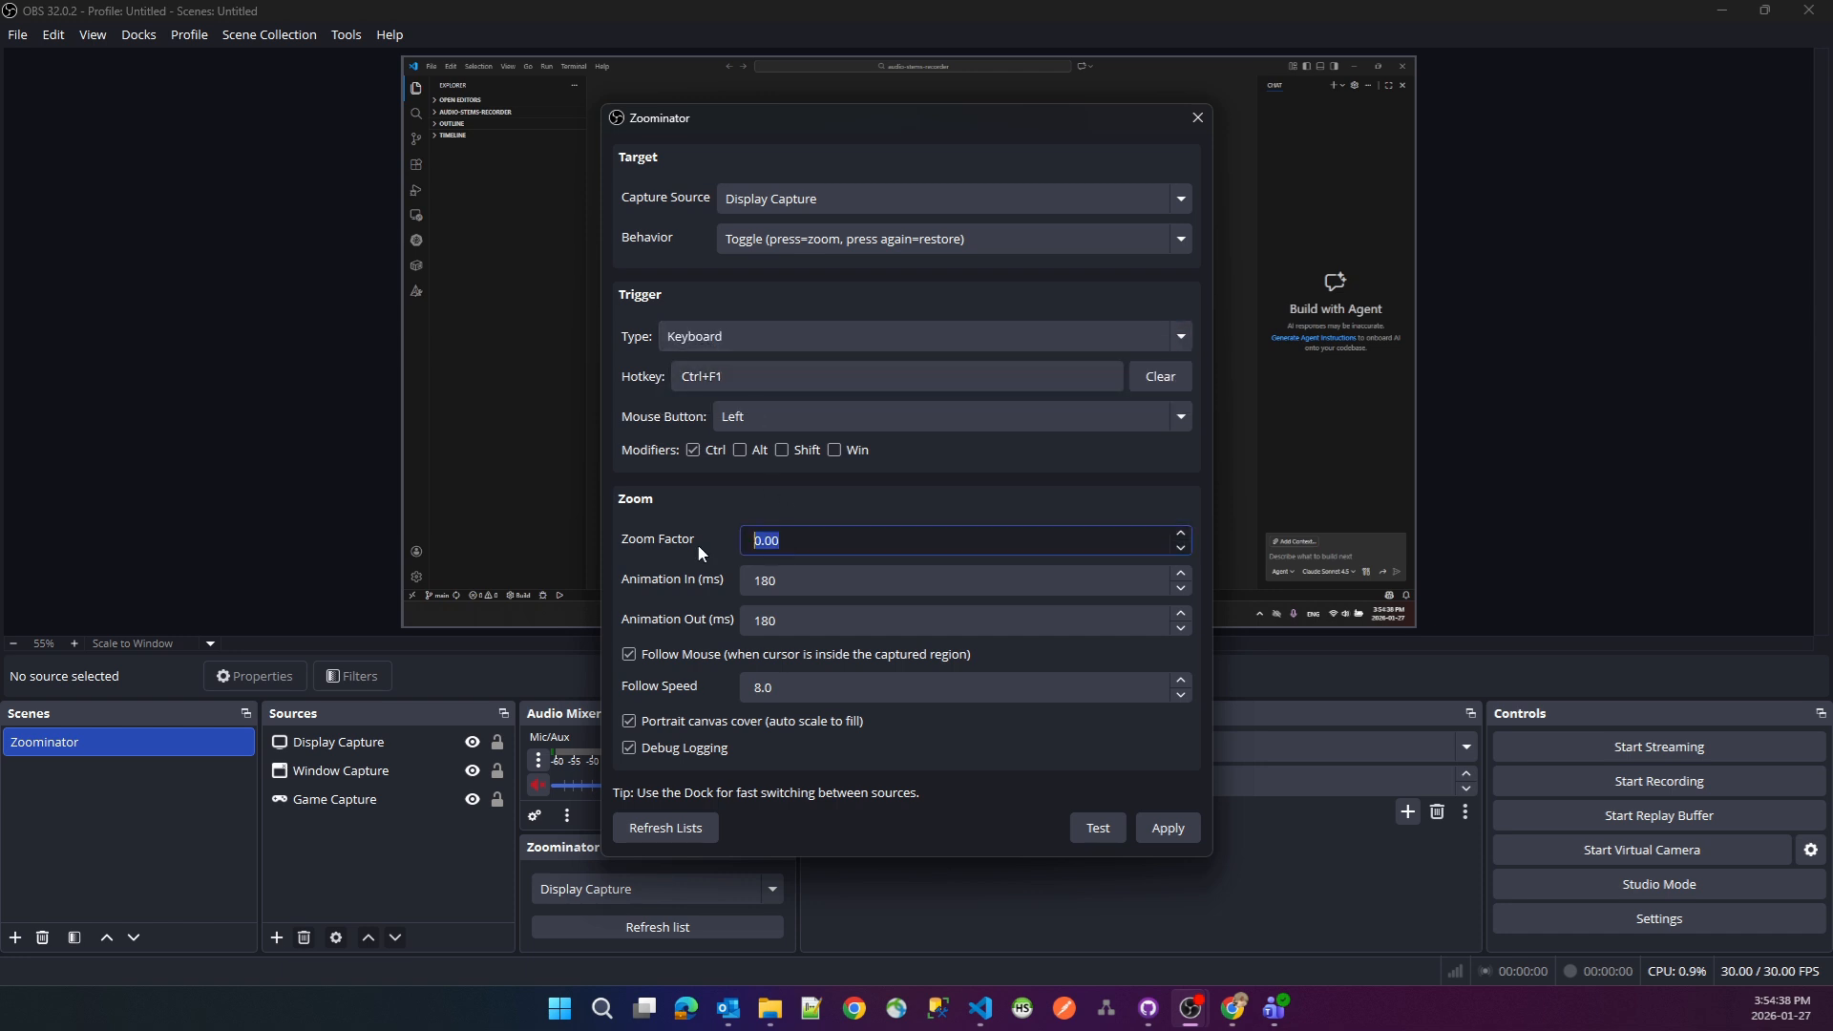
{"action": "type", "text": "2"}
{"action": "left_click", "coordinate": [859, 581]}
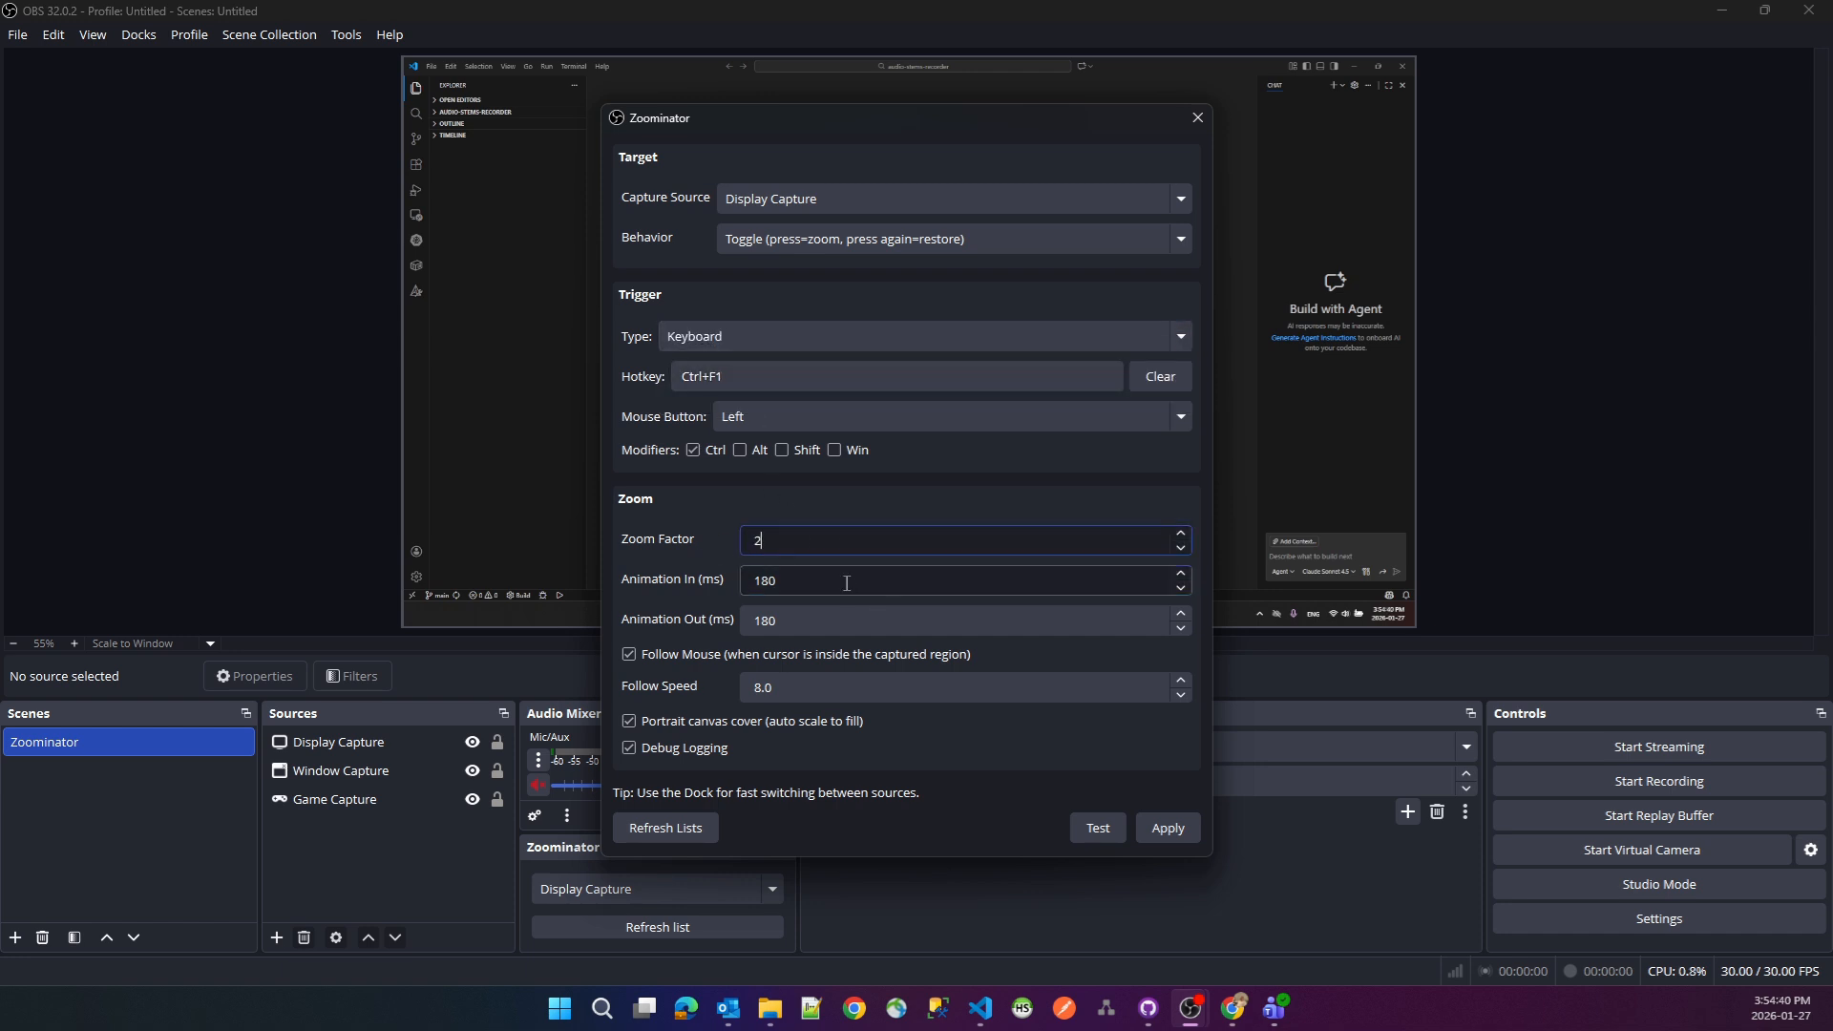
{"action": "left_click", "coordinate": [828, 619]}
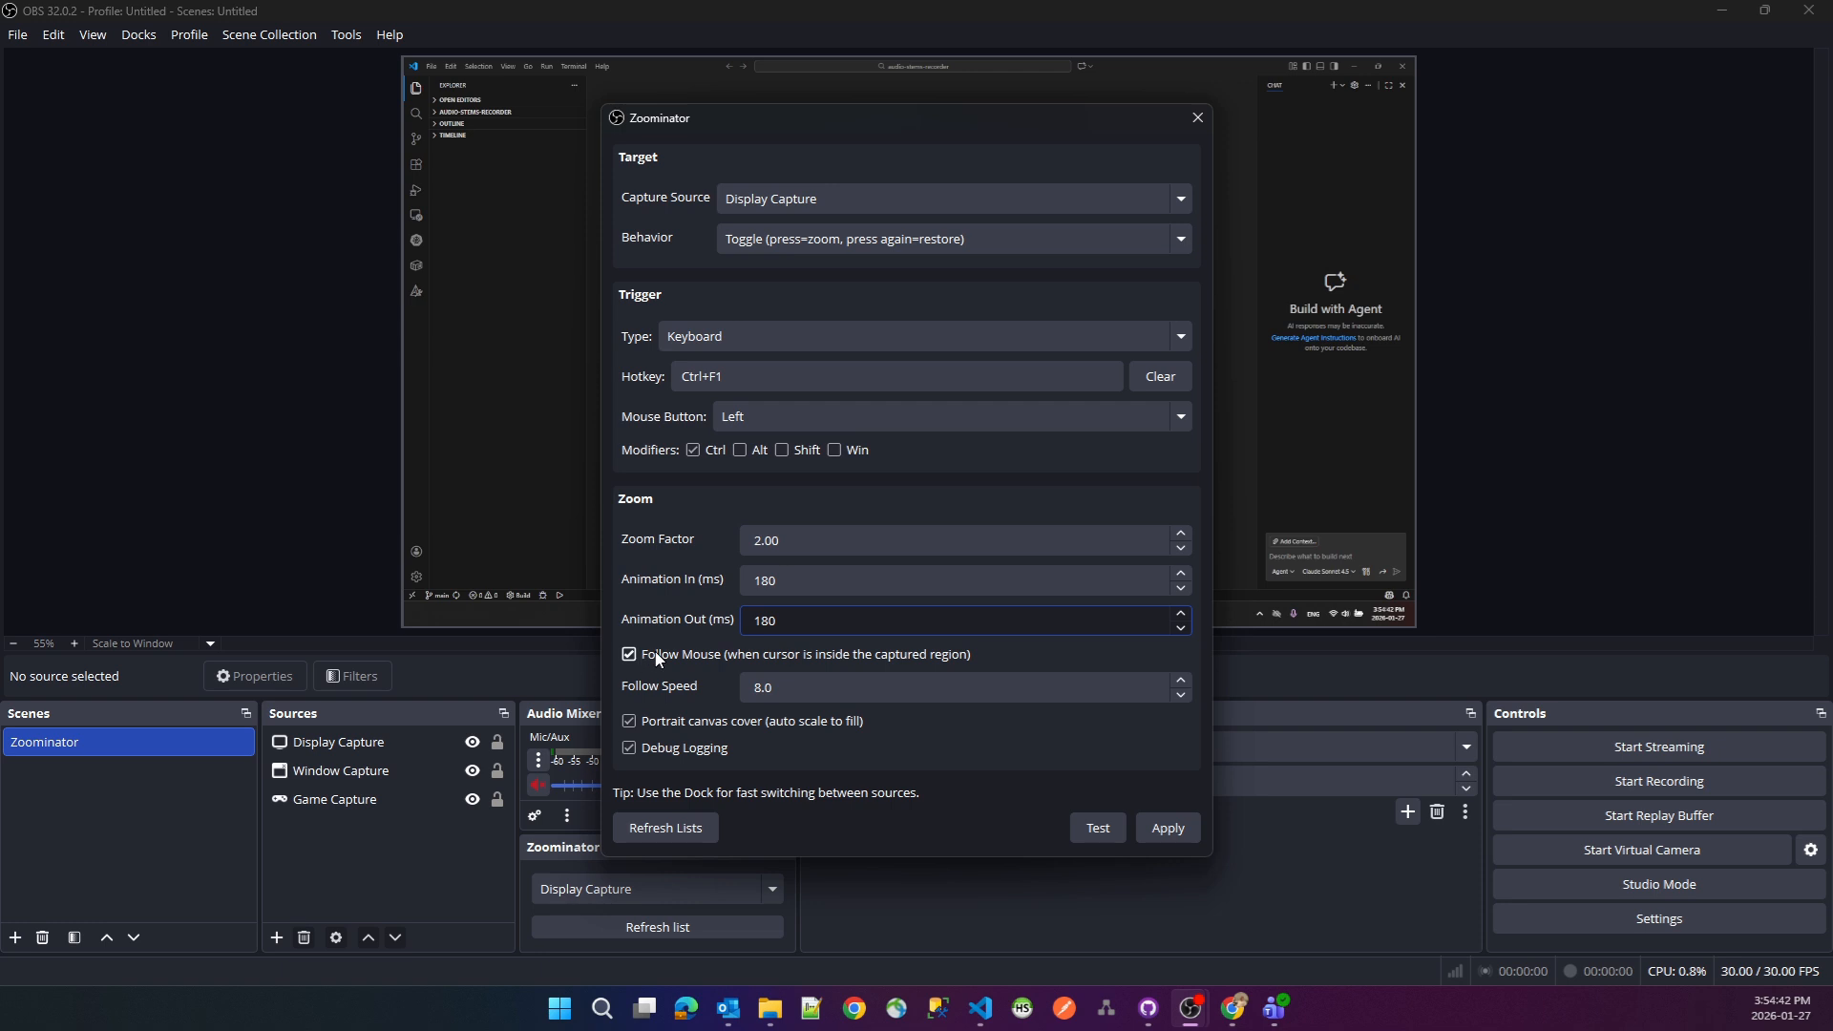
- Turn off Follow Mouse in Zoominator, apply the settings, and test zooming the preview in and out
{"action": "left_click", "coordinate": [629, 655]}
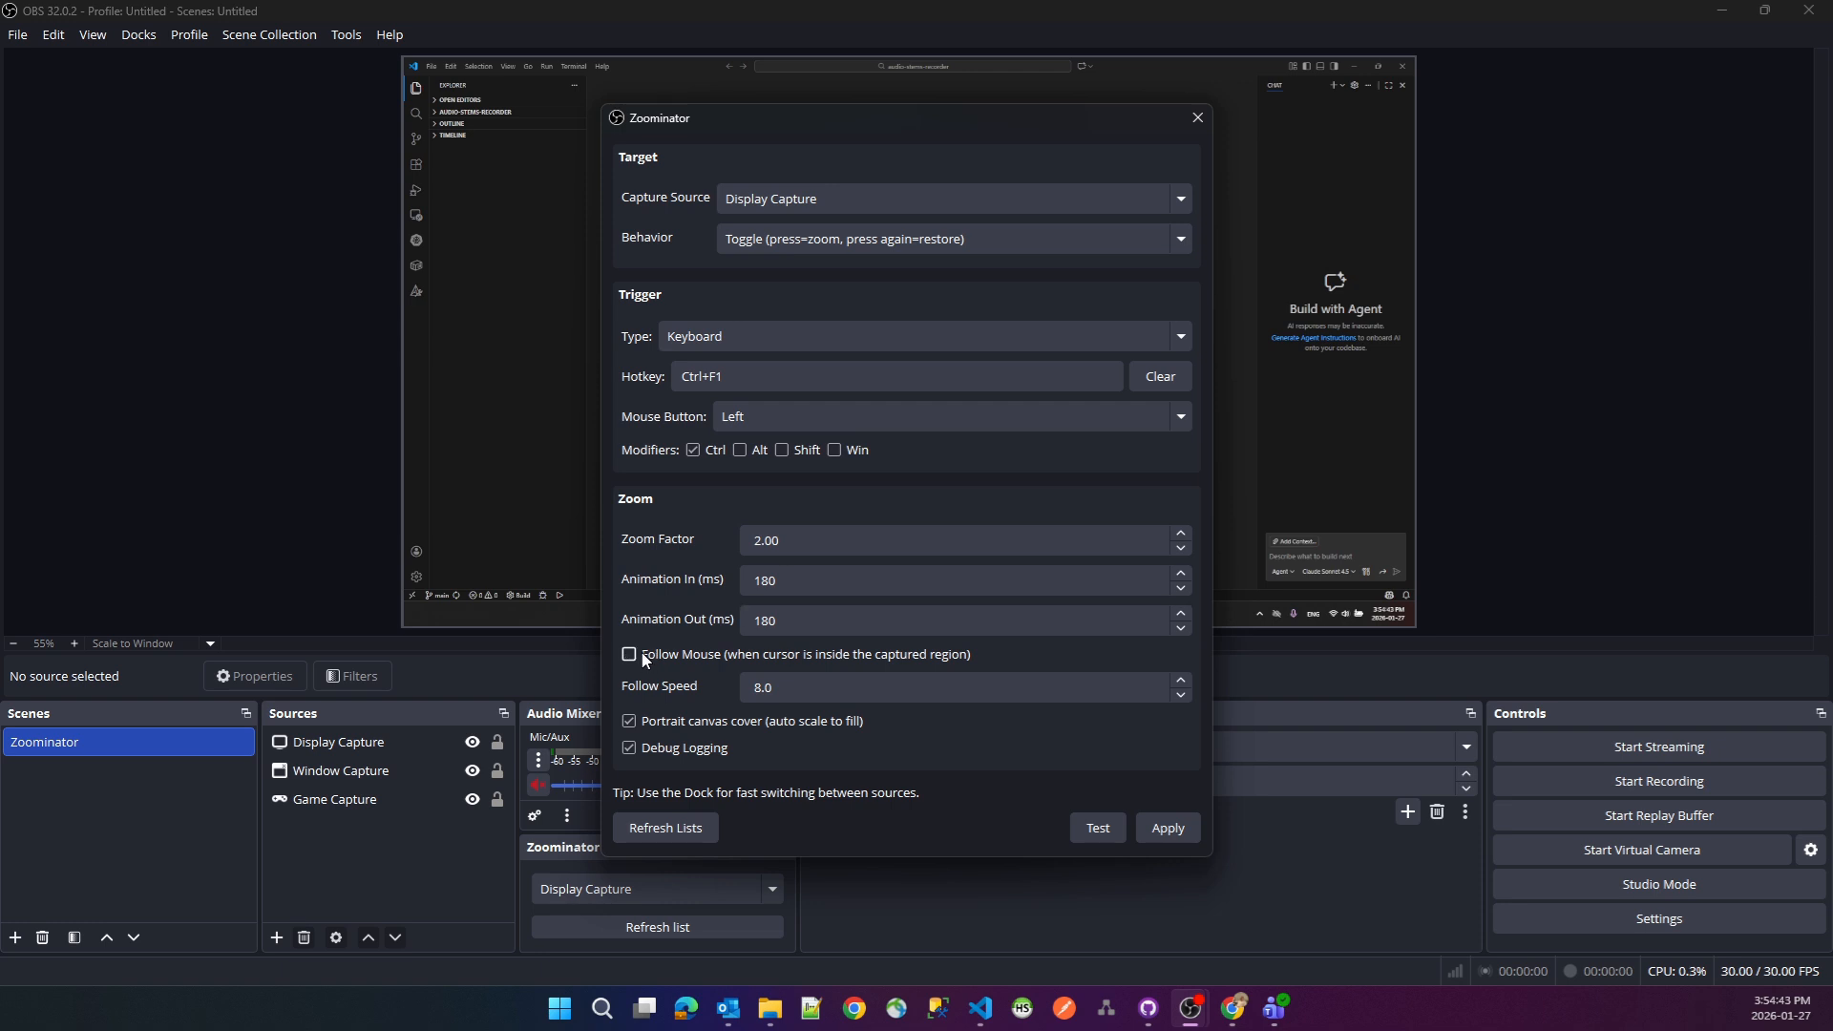
{"action": "left_click", "coordinate": [1173, 832]}
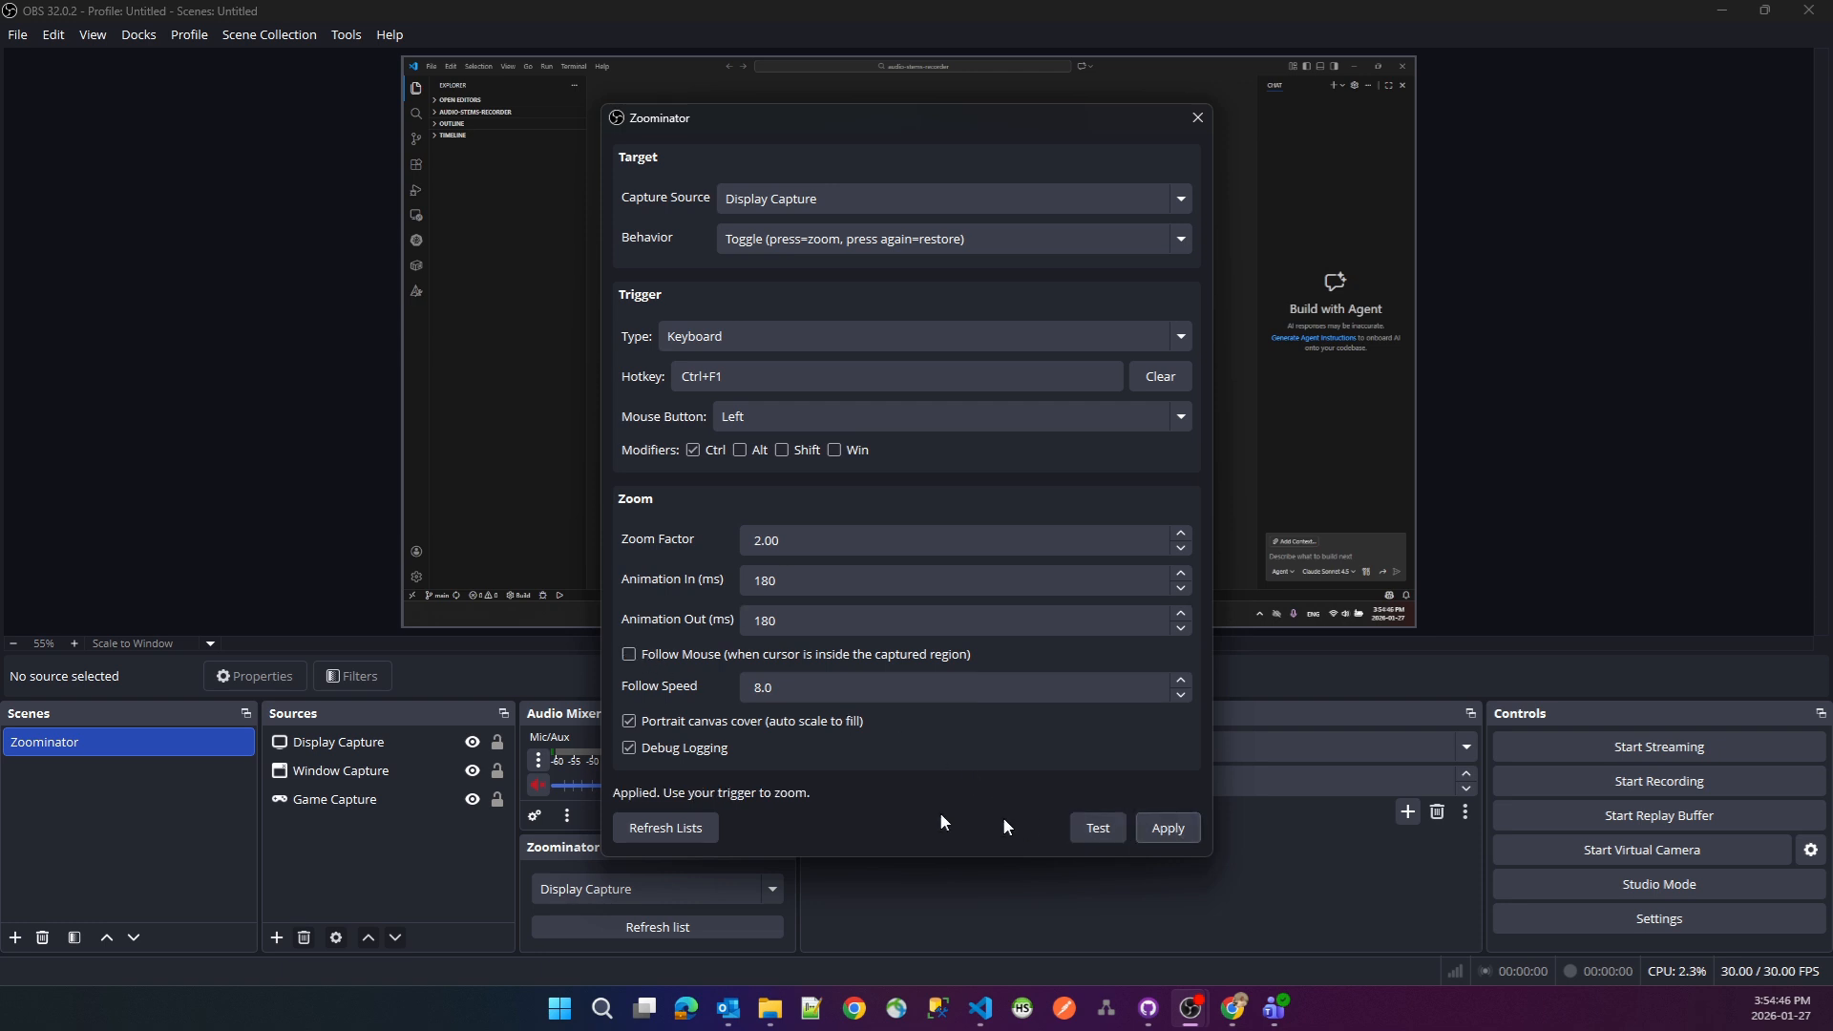
{"action": "left_click", "coordinate": [1198, 120]}
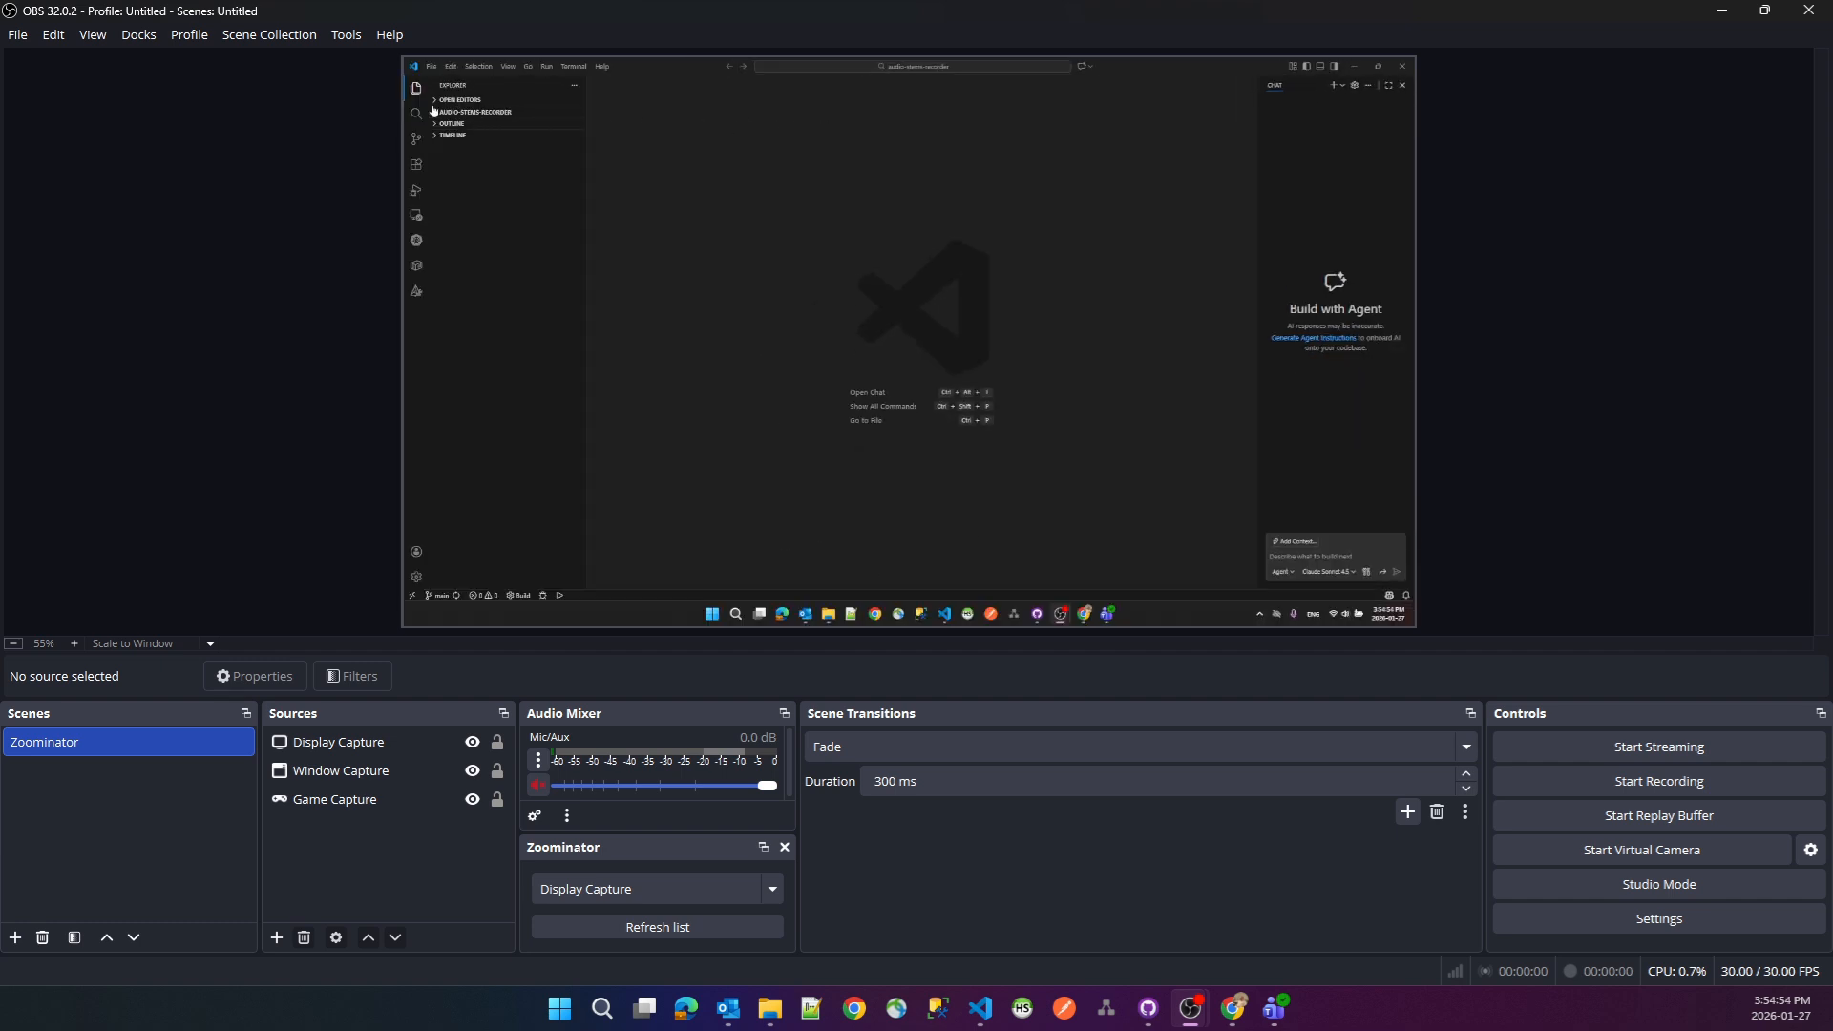
{"action": "key", "text": "ctrl+F1"}
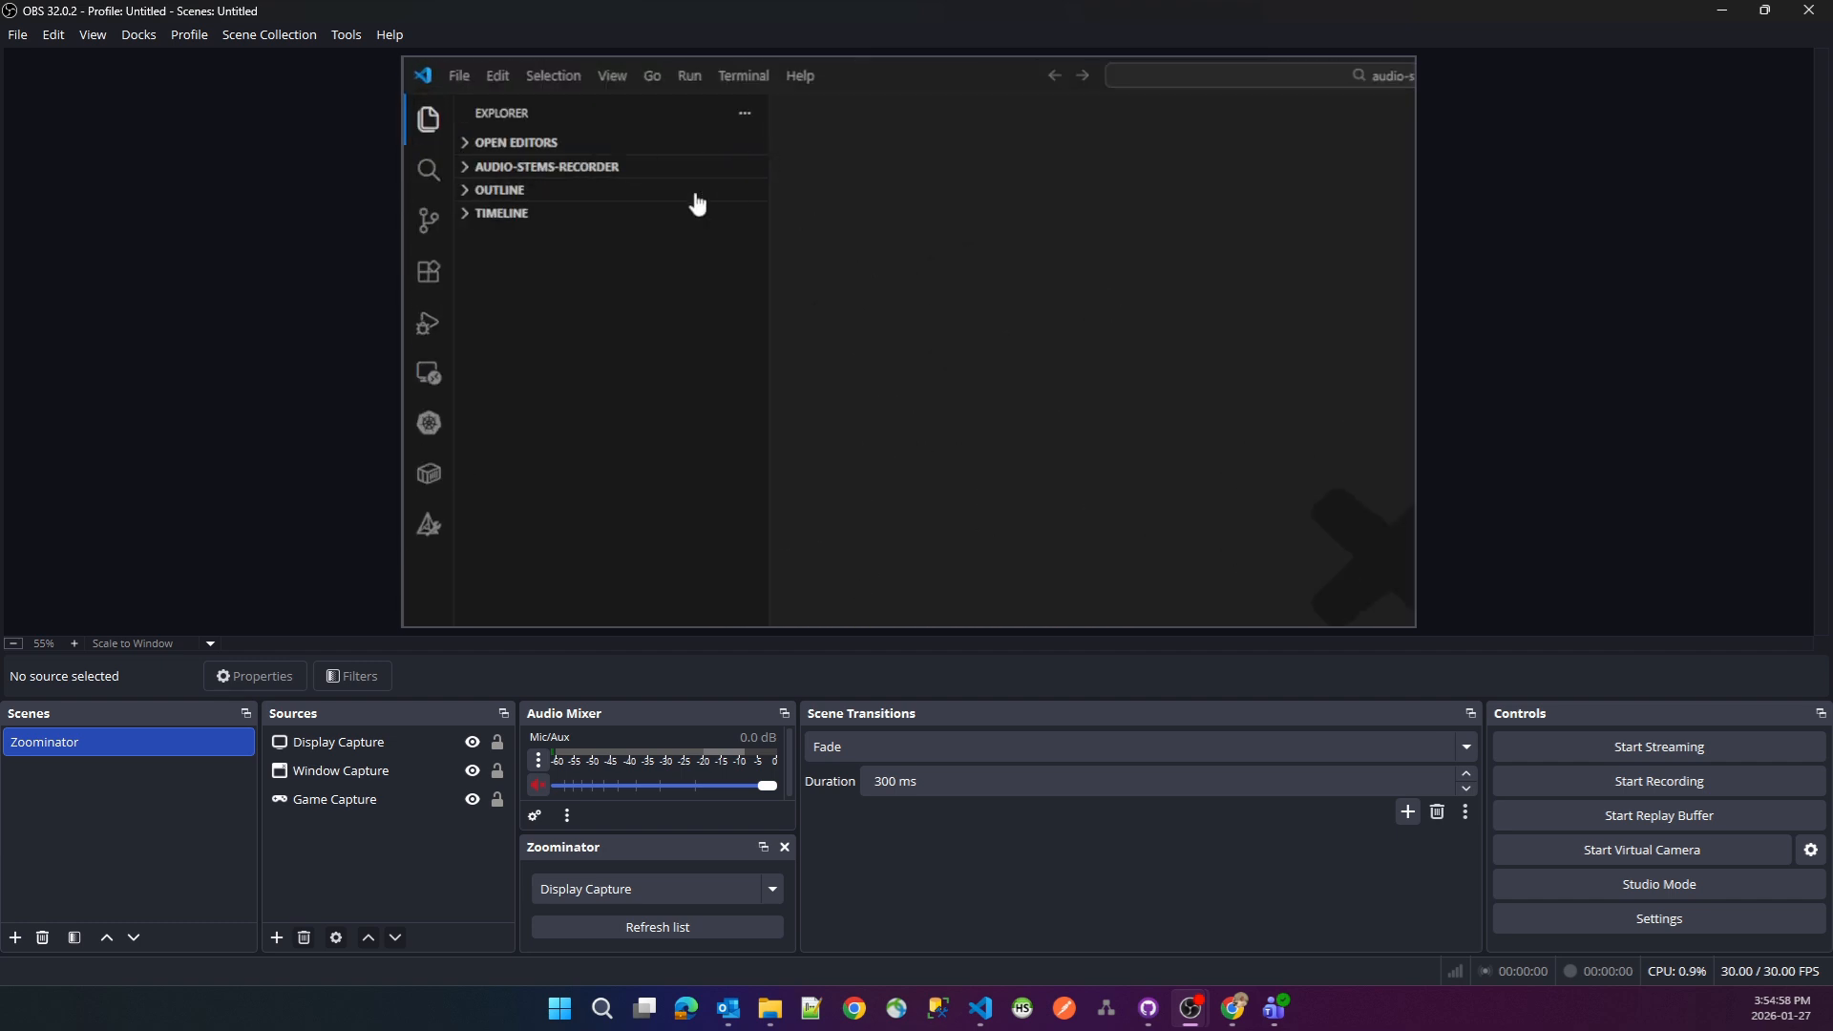
{"action": "key", "text": "ctrl+F1"}
- Turn Follow Mouse on in Zoominator, apply it, and zoom the preview in to test it
{"action": "left_click", "coordinate": [350, 35]}
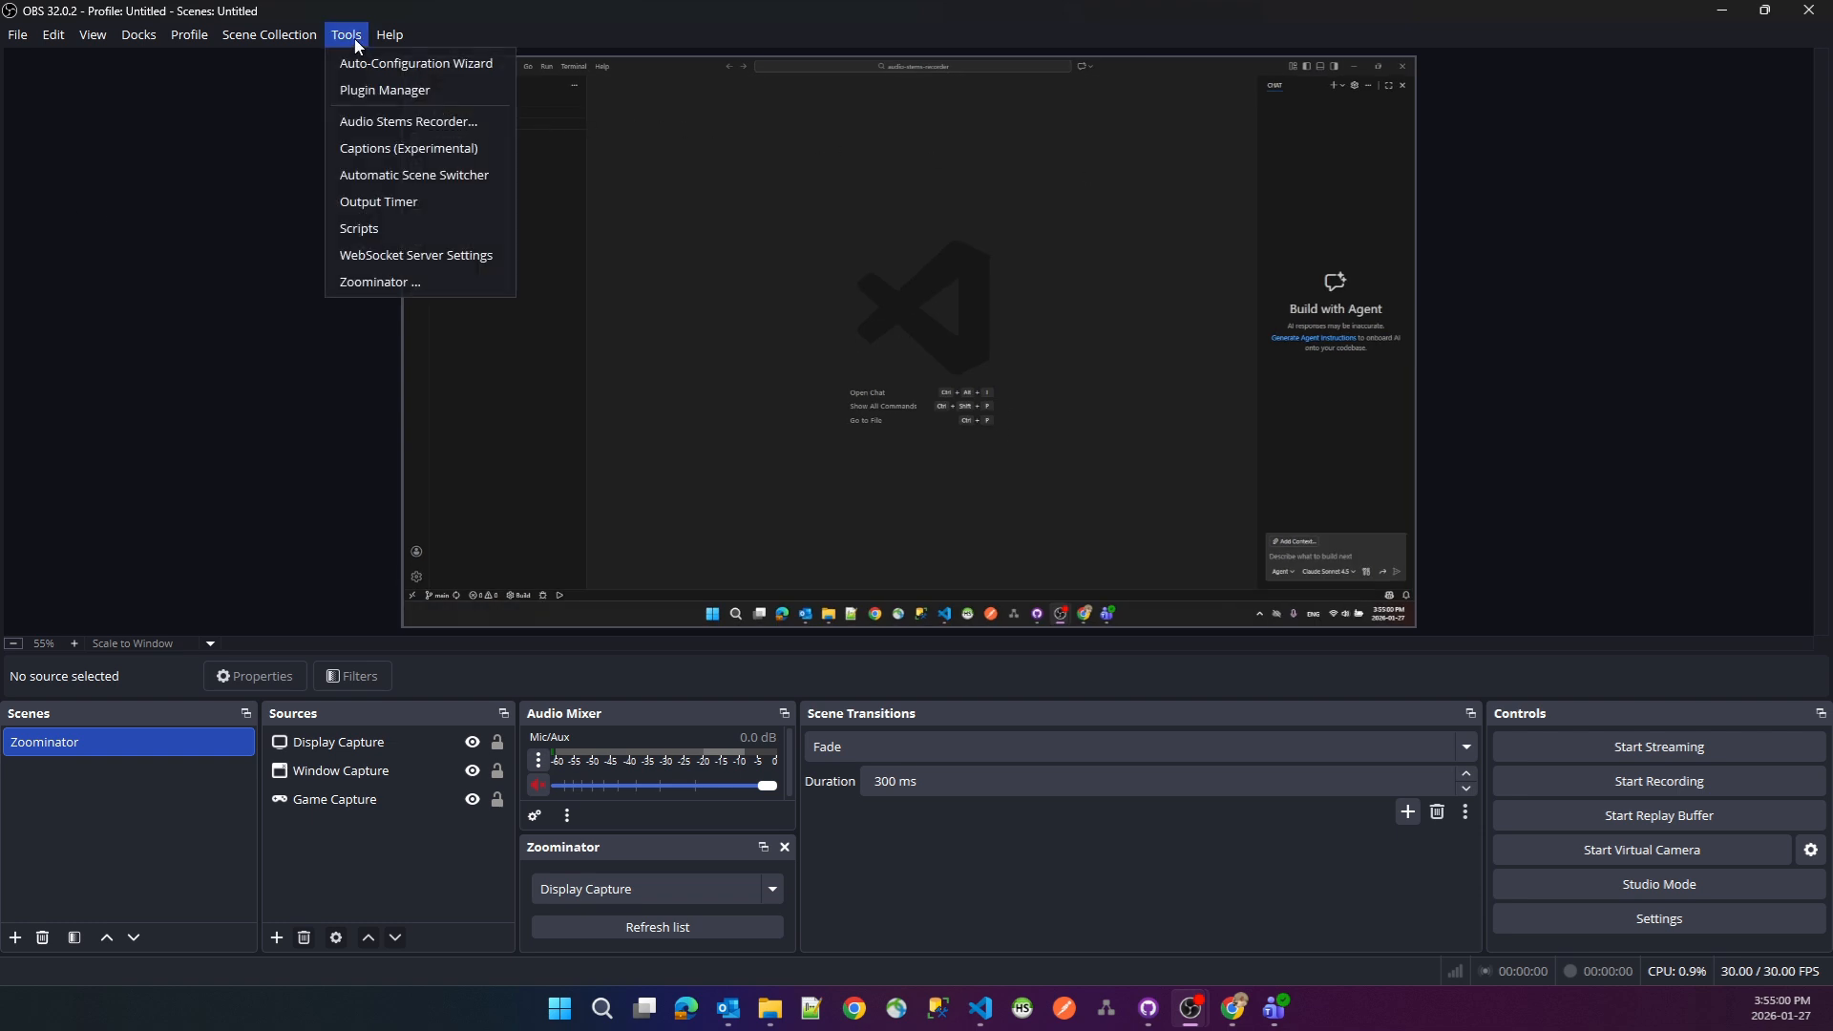
{"action": "left_click", "coordinate": [391, 279]}
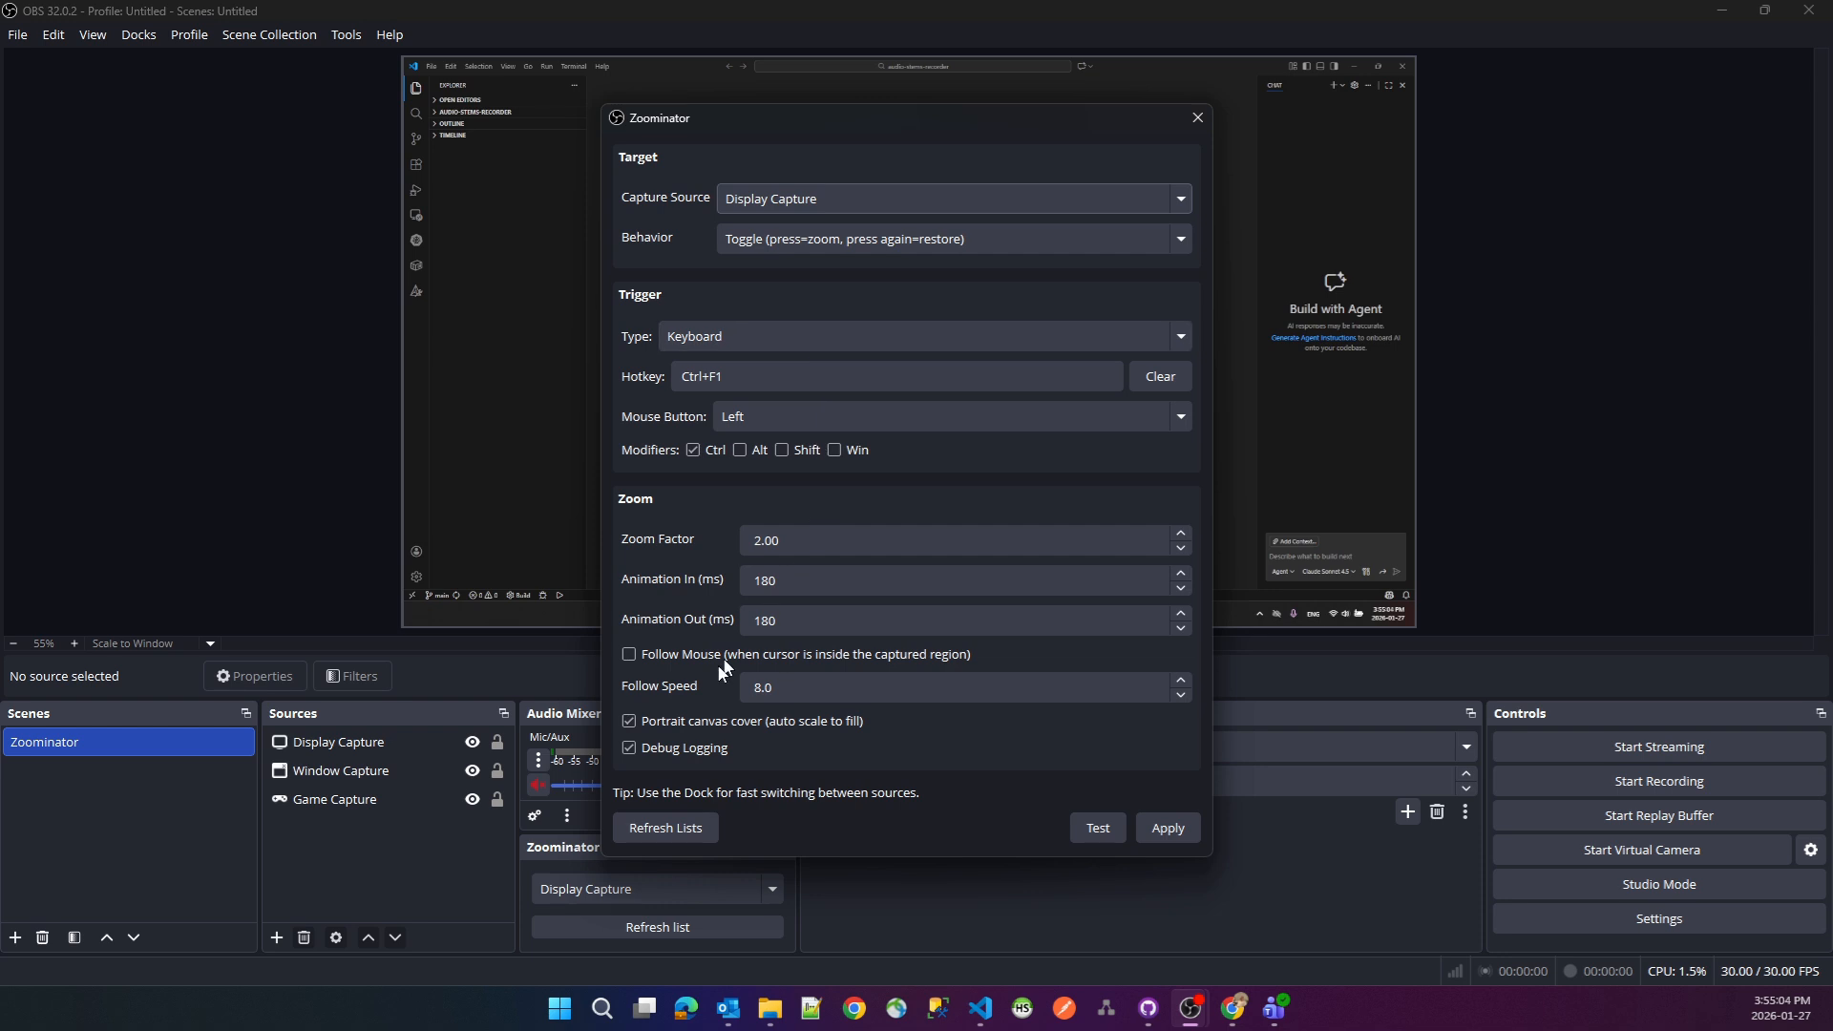
{"action": "left_click", "coordinate": [697, 657]}
{"action": "left_click", "coordinate": [1168, 828]}
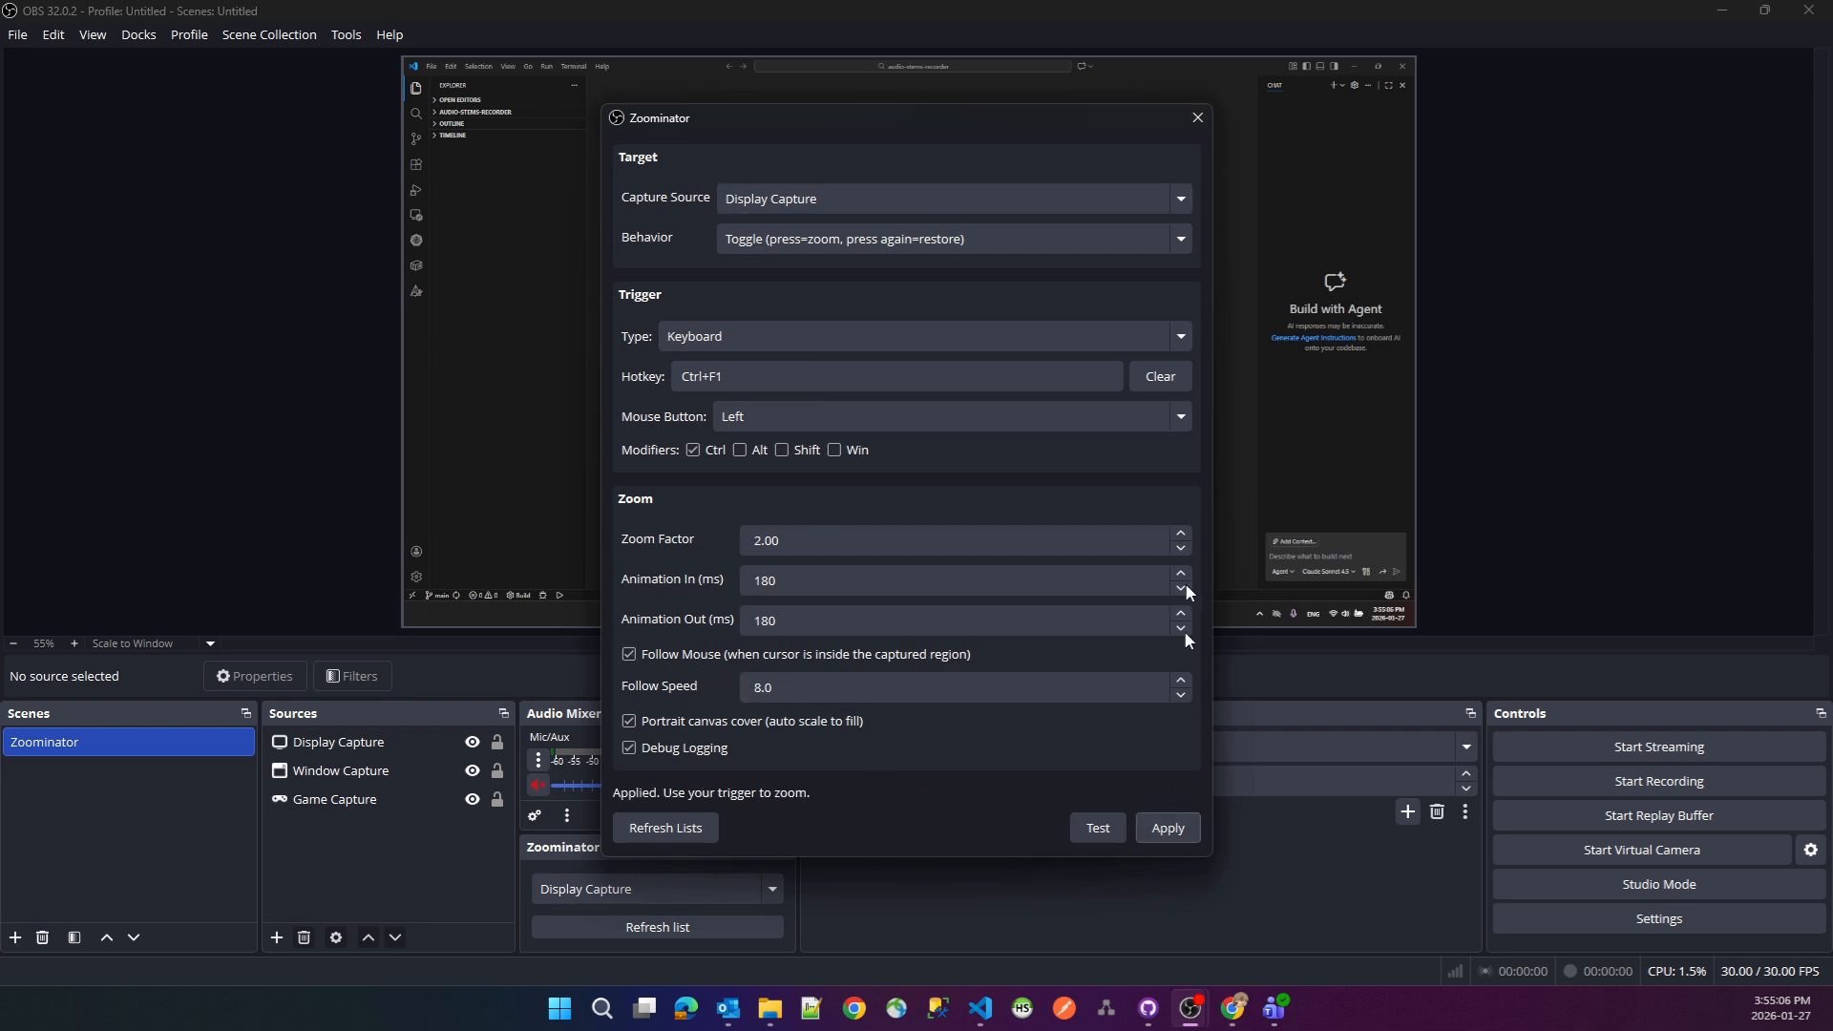
{"action": "left_click", "coordinate": [1197, 117]}
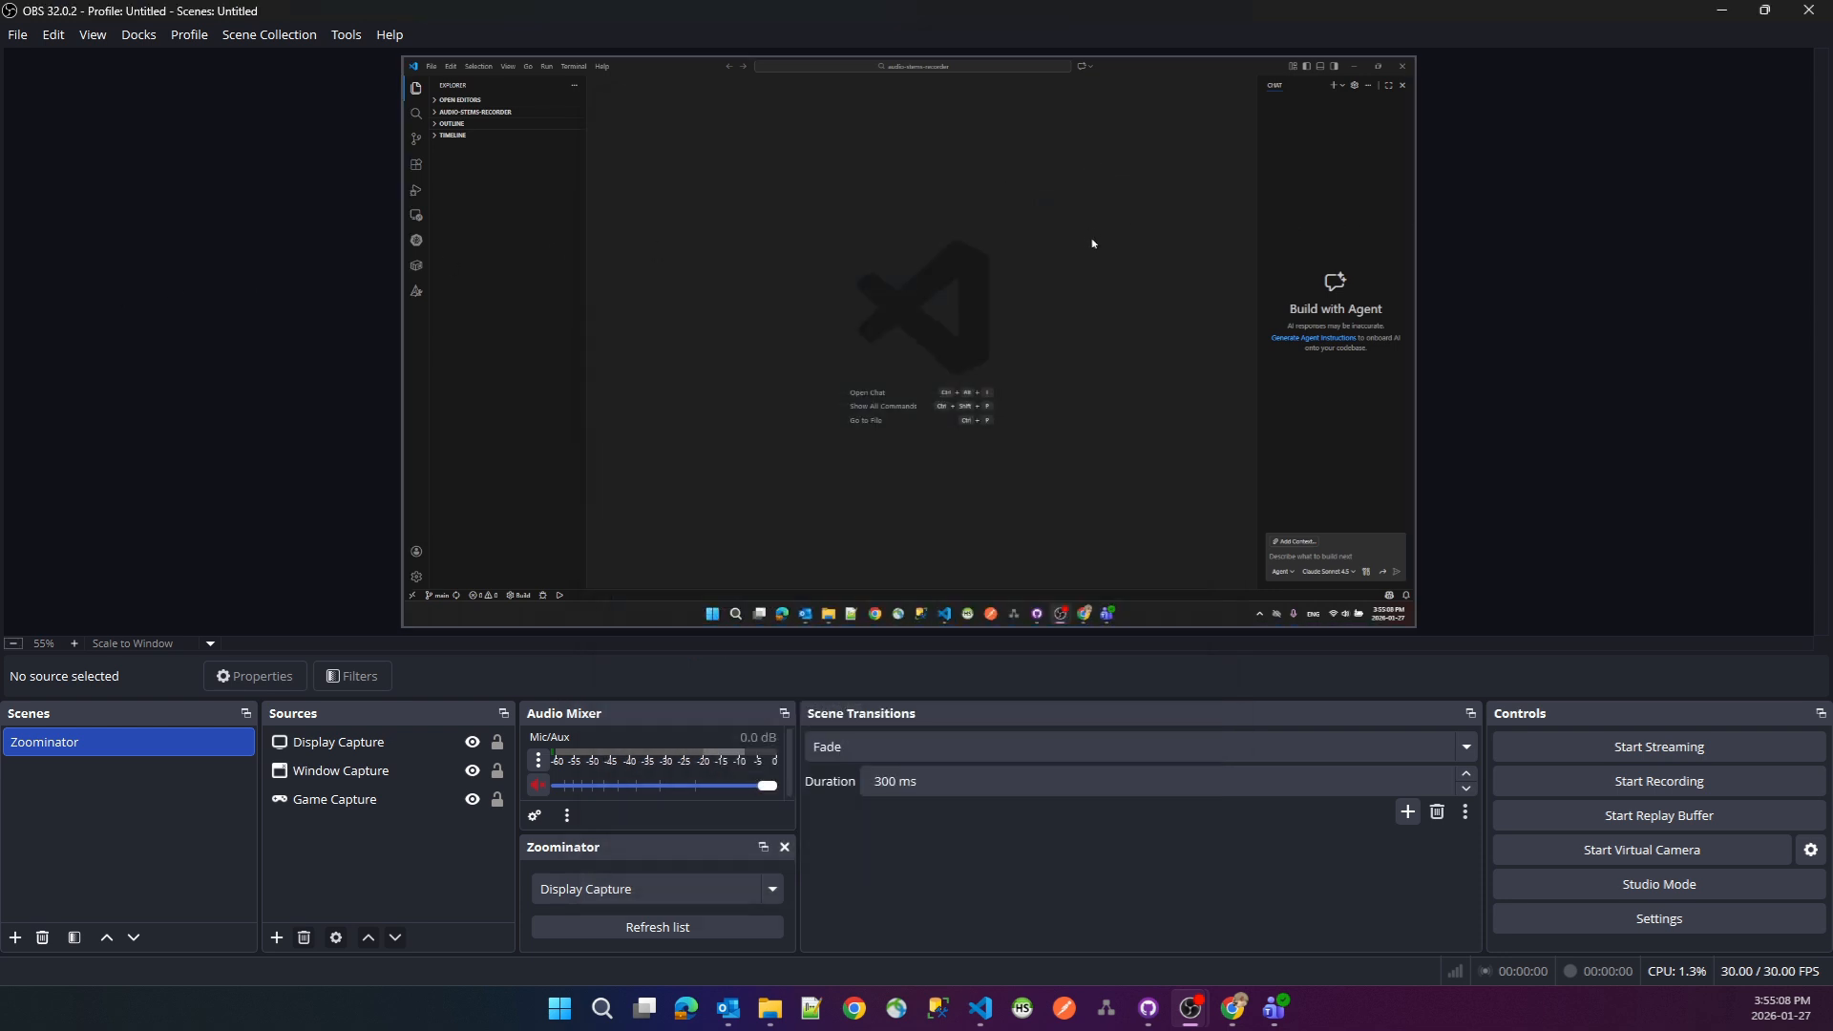
{"action": "key", "text": "ctrl+F1"}
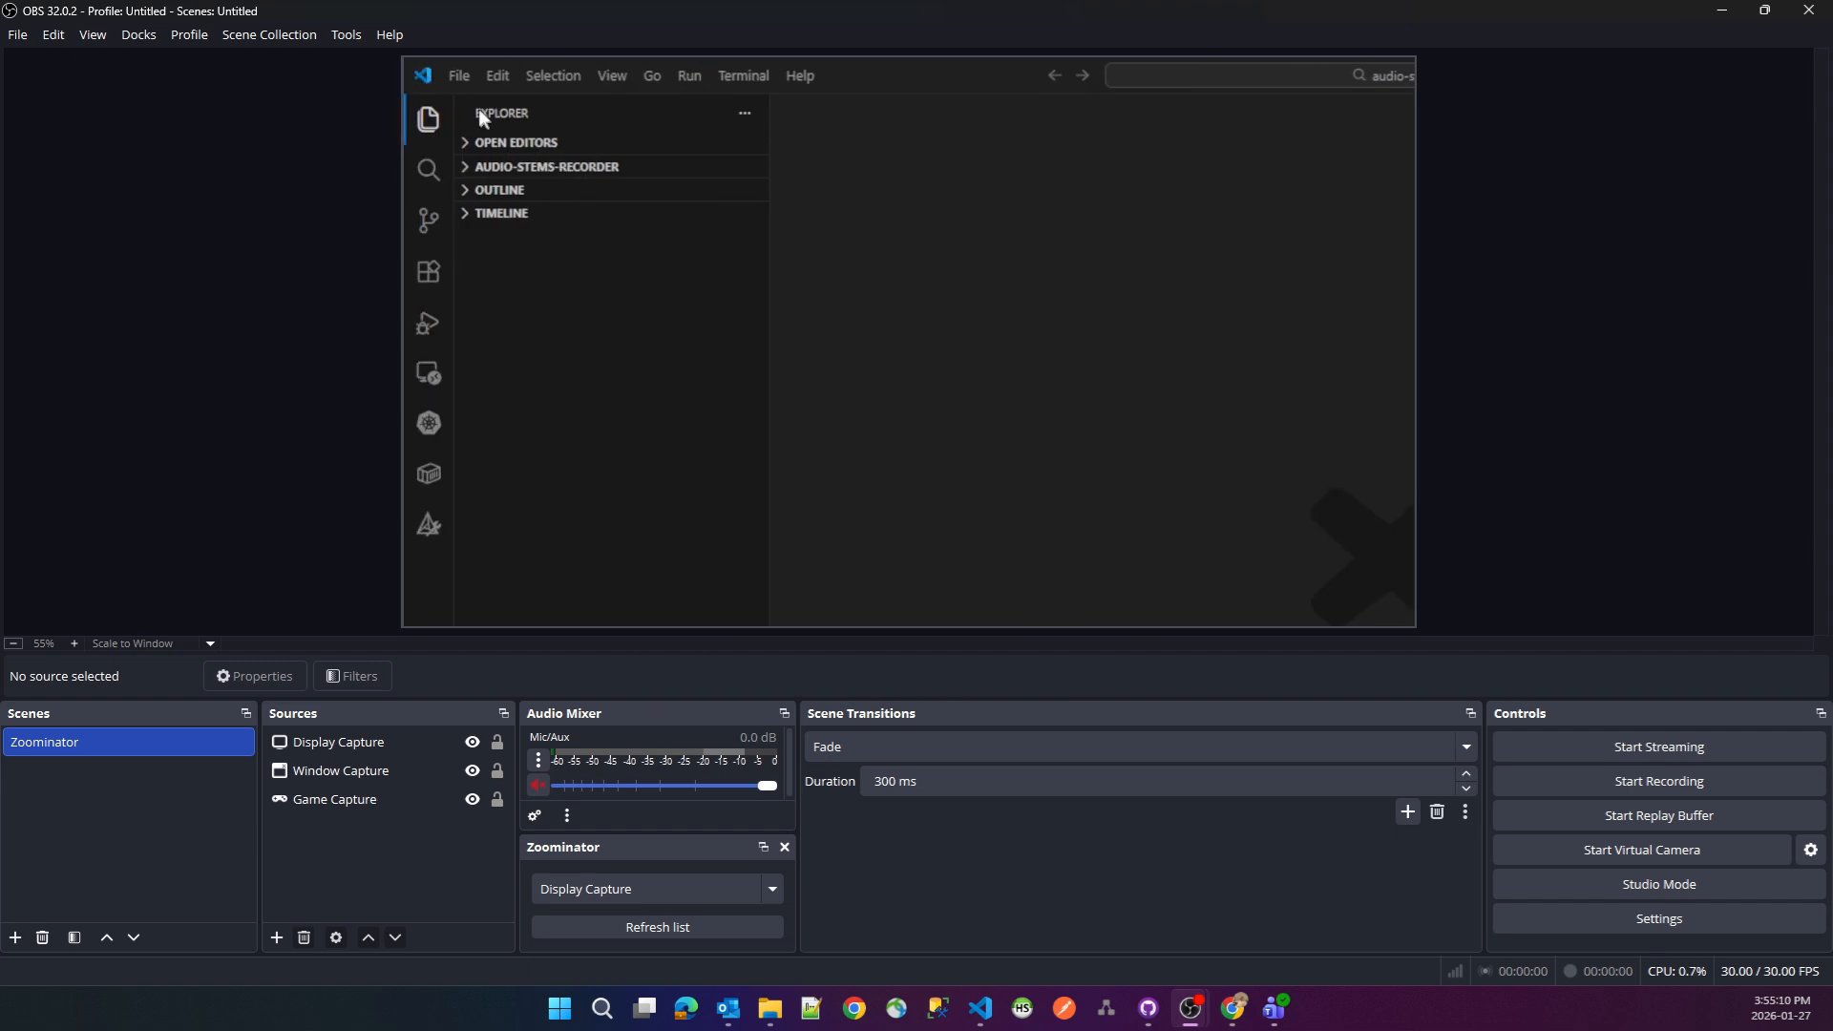